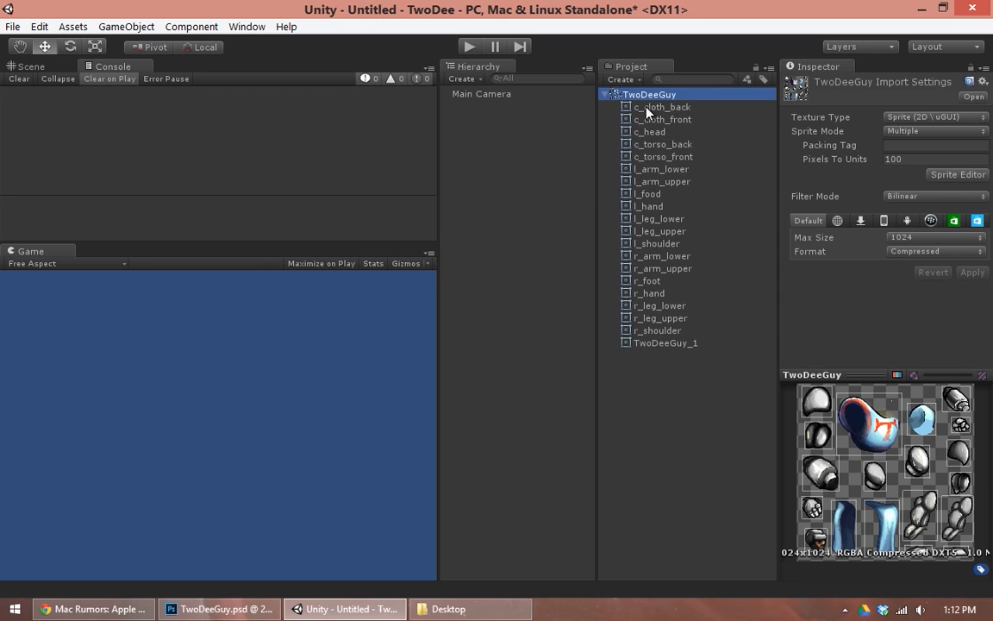
Examine the individual body-part sprites sliced from the TwoDeeGuy sheet
left_click(647, 195)
left_click(659, 244)
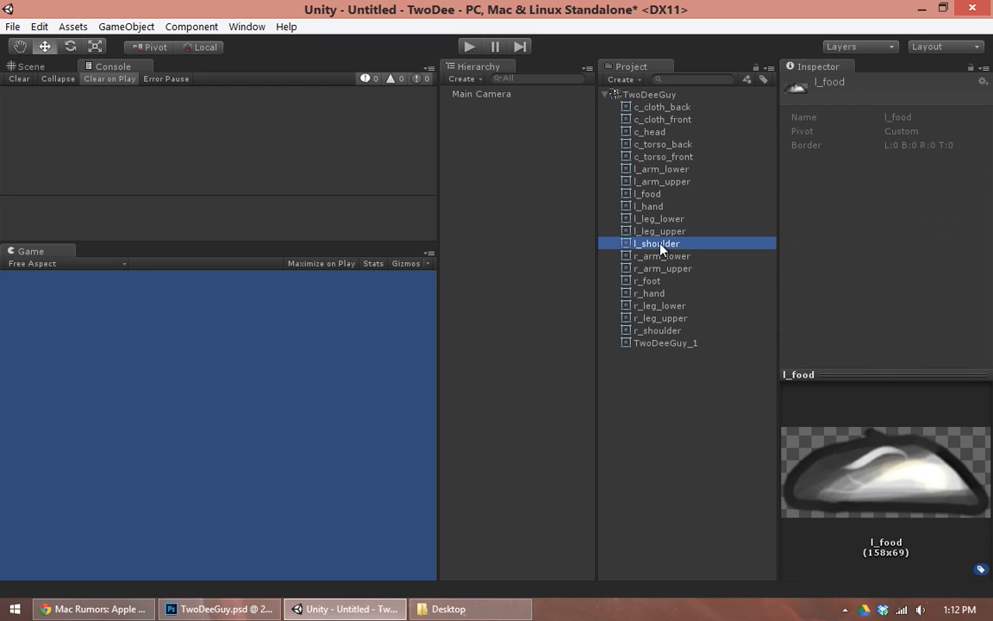
left_click(658, 319)
key("Up")
key("Up")
key("Up")
key("Up")
key("Up")
key("Up")
key("Up")
key("Up")
key("Up")
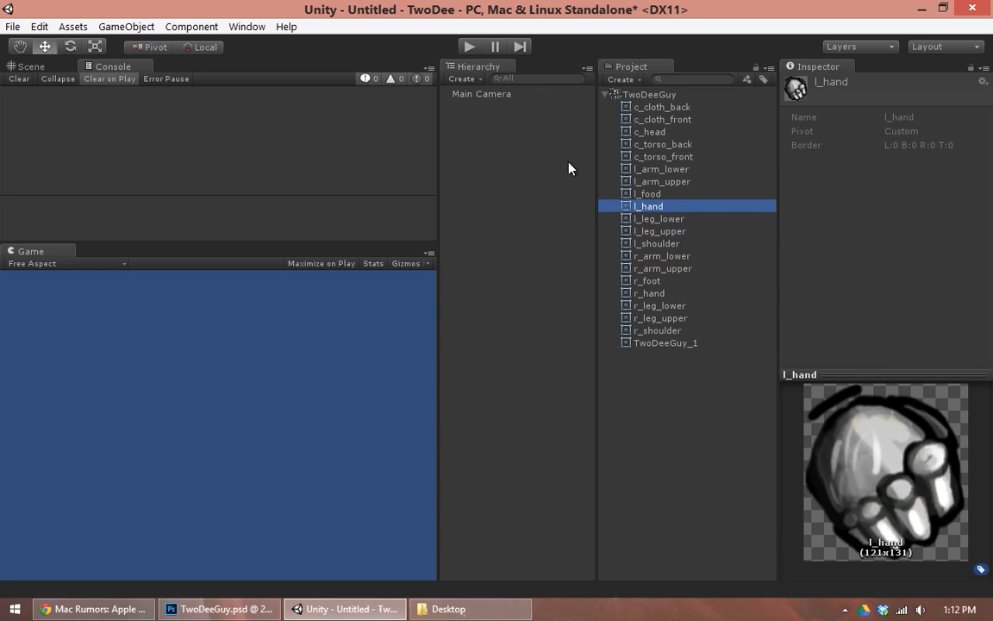
Create an empty game object at the scene root and name it Character
left_click(517, 172)
left_click(126, 27)
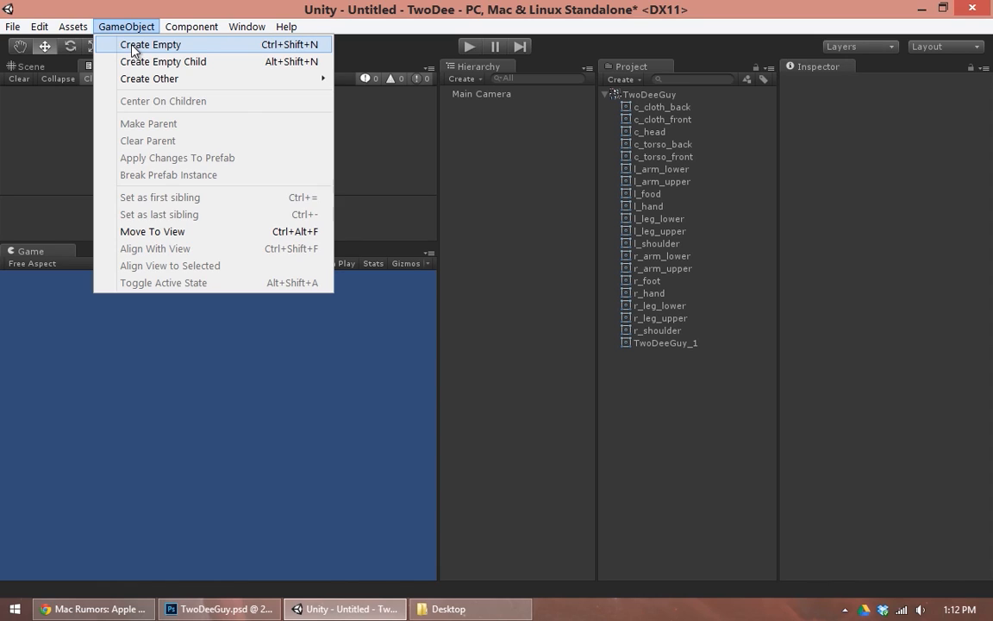
left_click(138, 45)
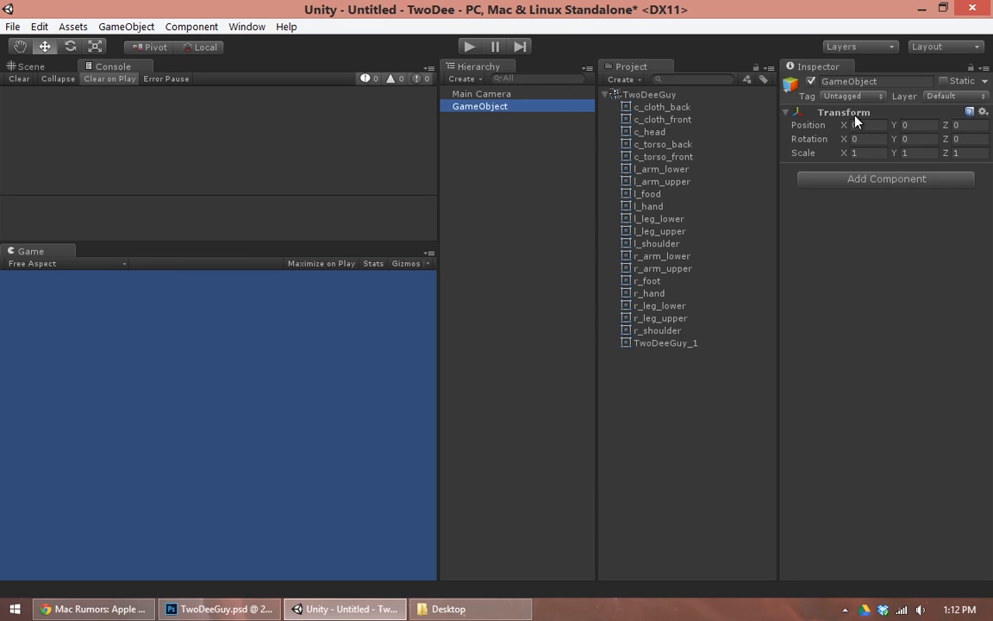
left_click(876, 81)
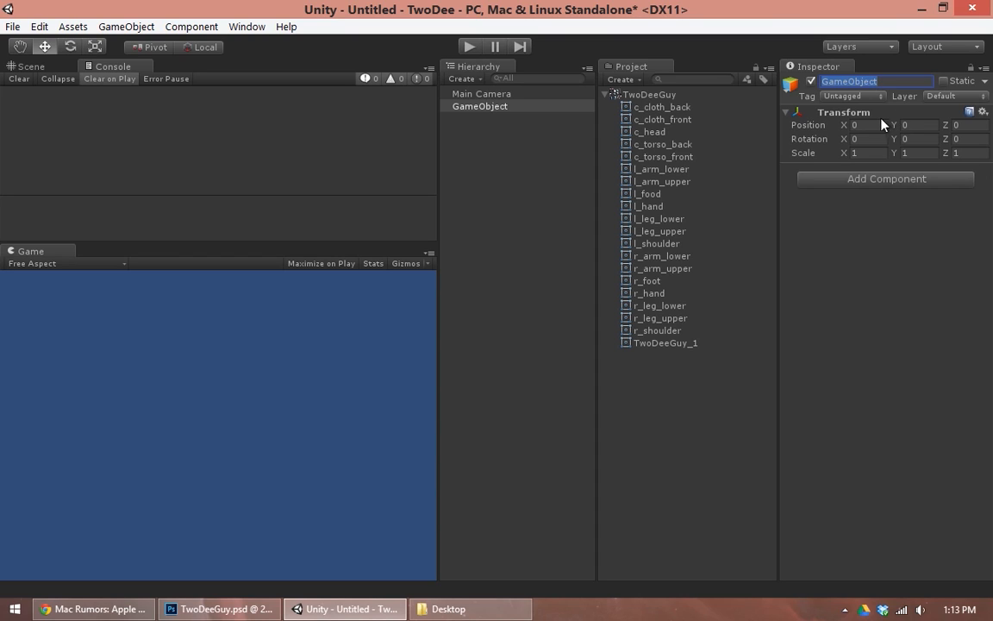
left_click(881, 122)
left_click(918, 124)
left_click(956, 126)
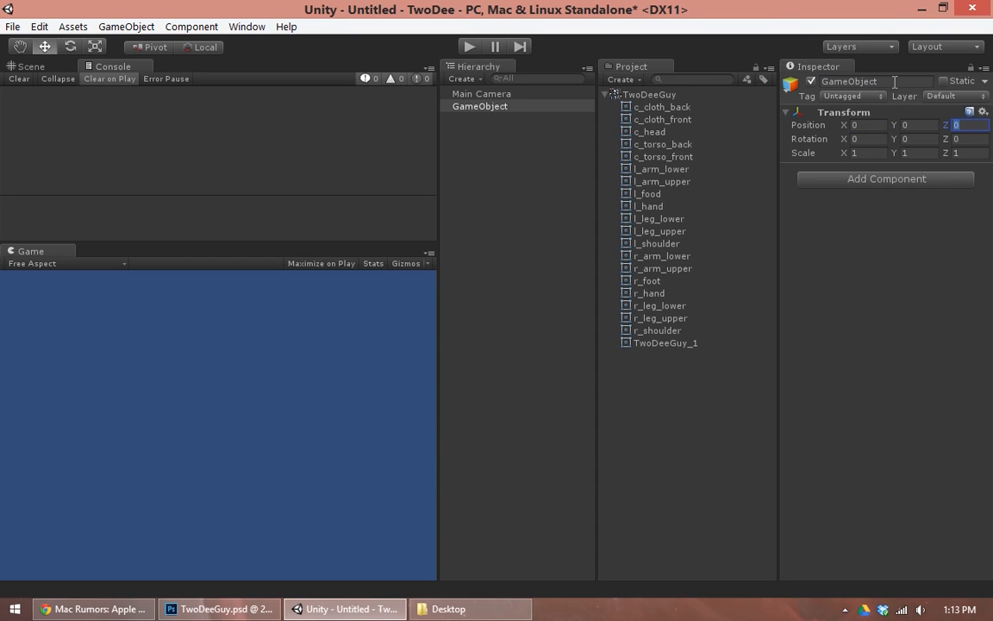
left_click(895, 82)
type("Character")
key("Return")
left_click(481, 107)
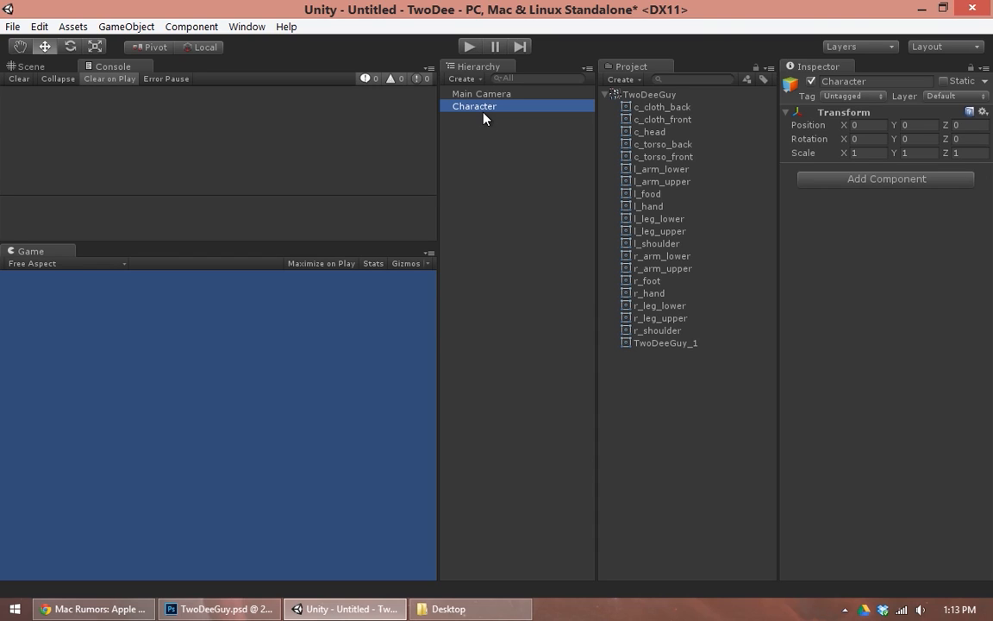
Create an empty game object named CharacterRig and make it a child of Character
left_click(105, 27)
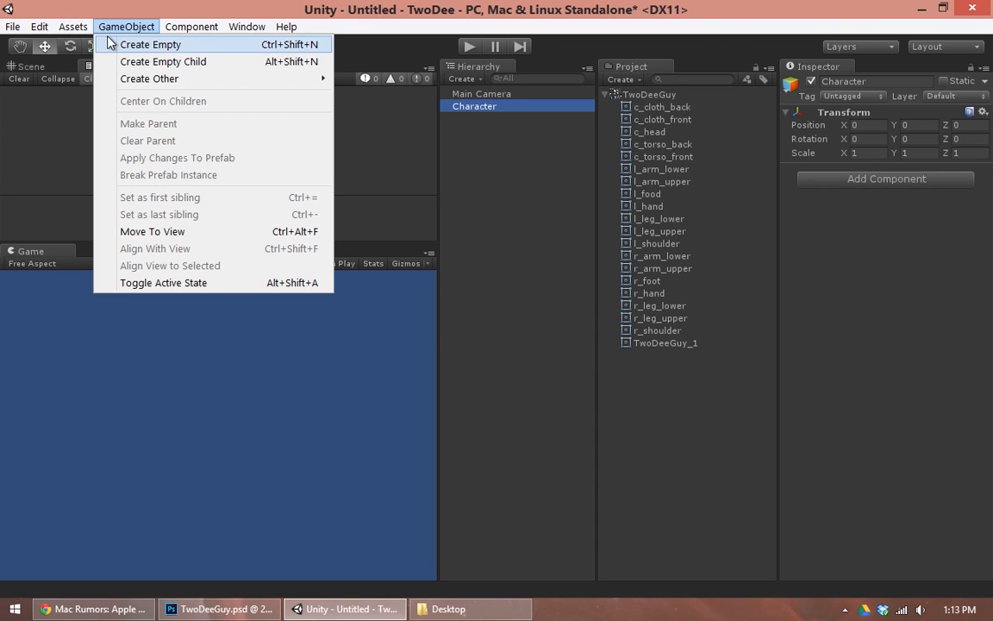
left_click(109, 42)
left_click(850, 81)
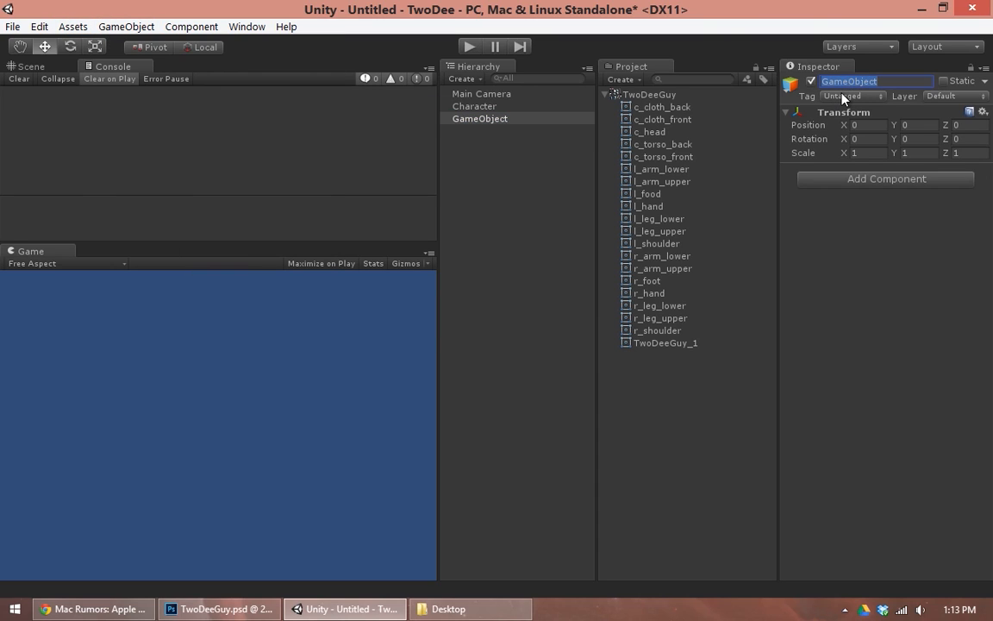
type("CharacterRig")
key("Return")
left_click_drag(501, 125, 498, 111)
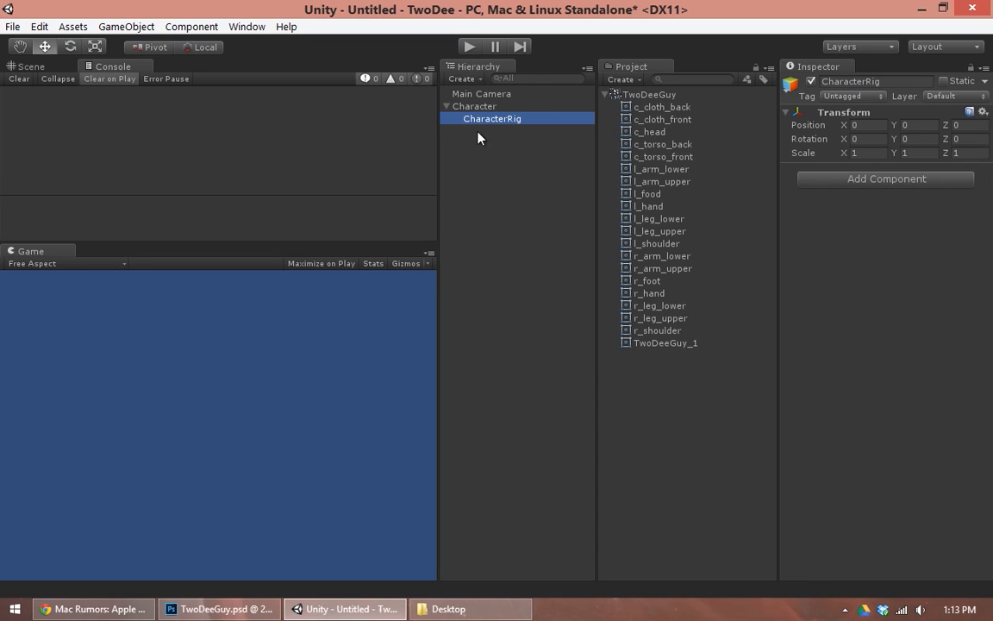
left_click(498, 110)
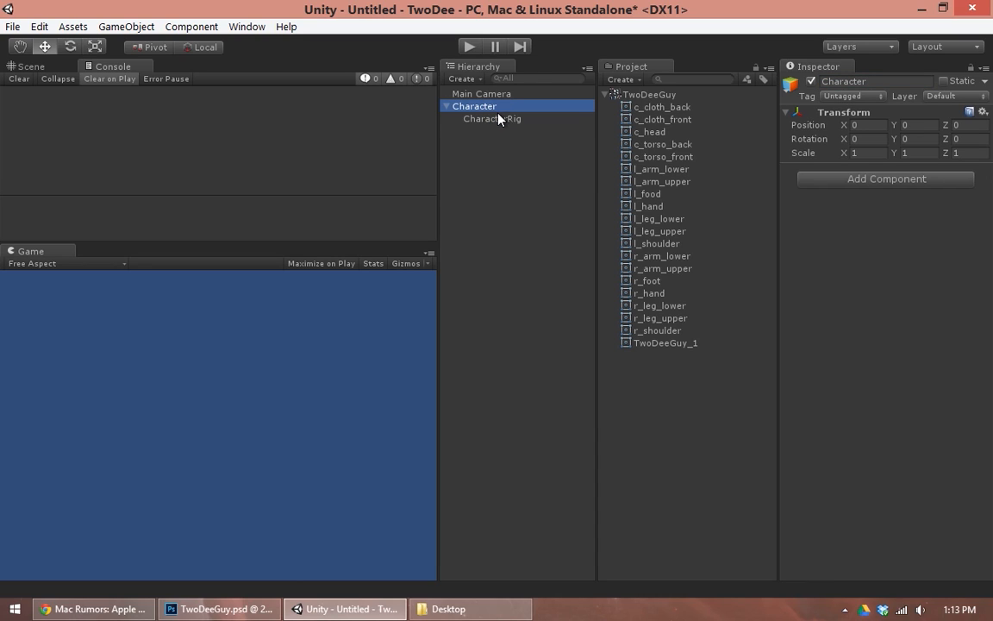
left_click(503, 119)
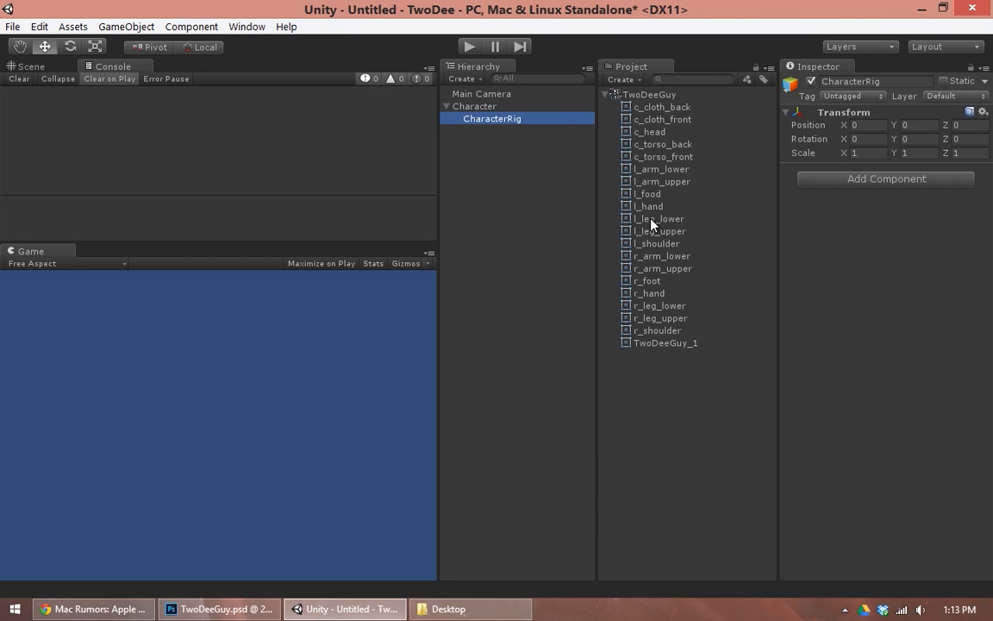
left_click(495, 107)
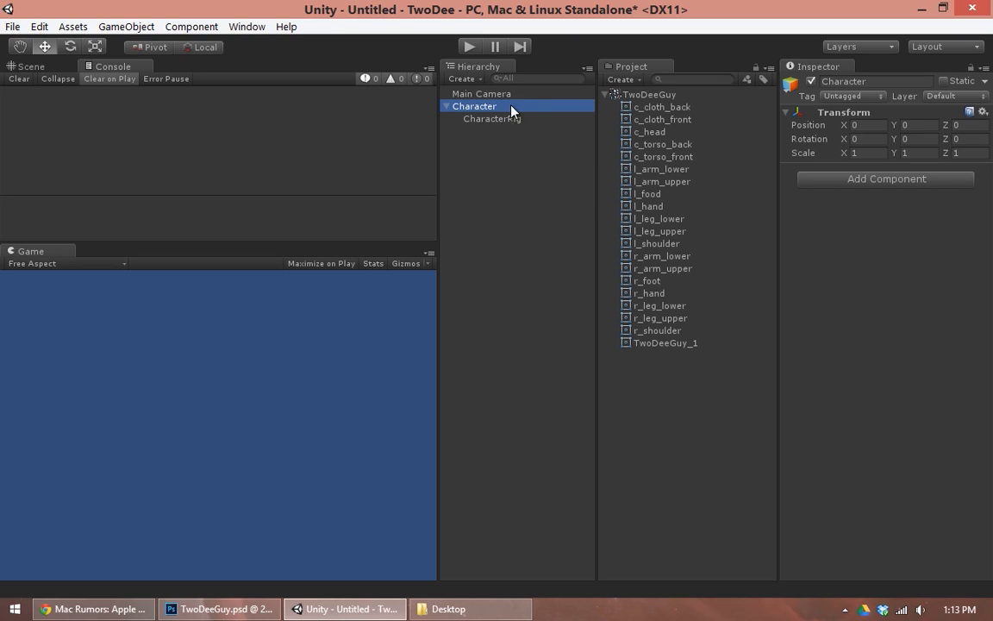
left_click(491, 119)
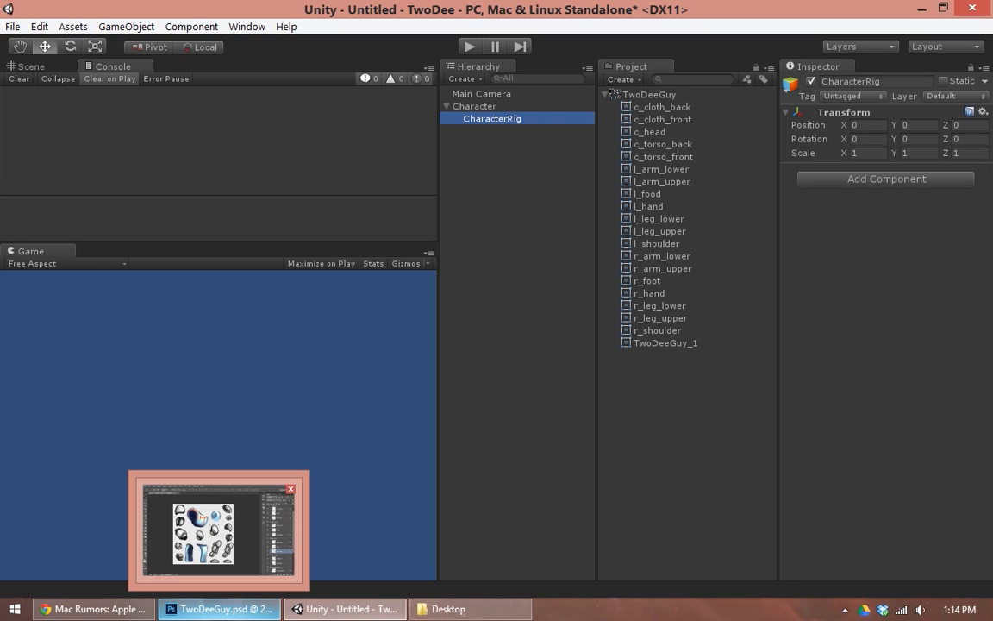
Switch to Photoshop and revert TwoDeeGuy.psd to its last saved version
left_click(219, 608)
left_click(39, 10)
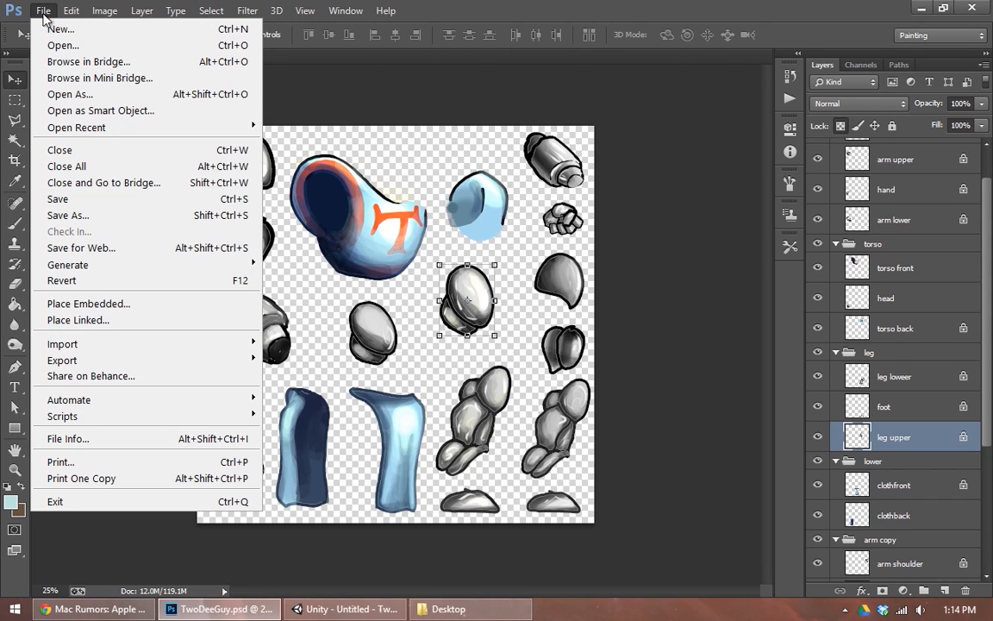
left_click(89, 280)
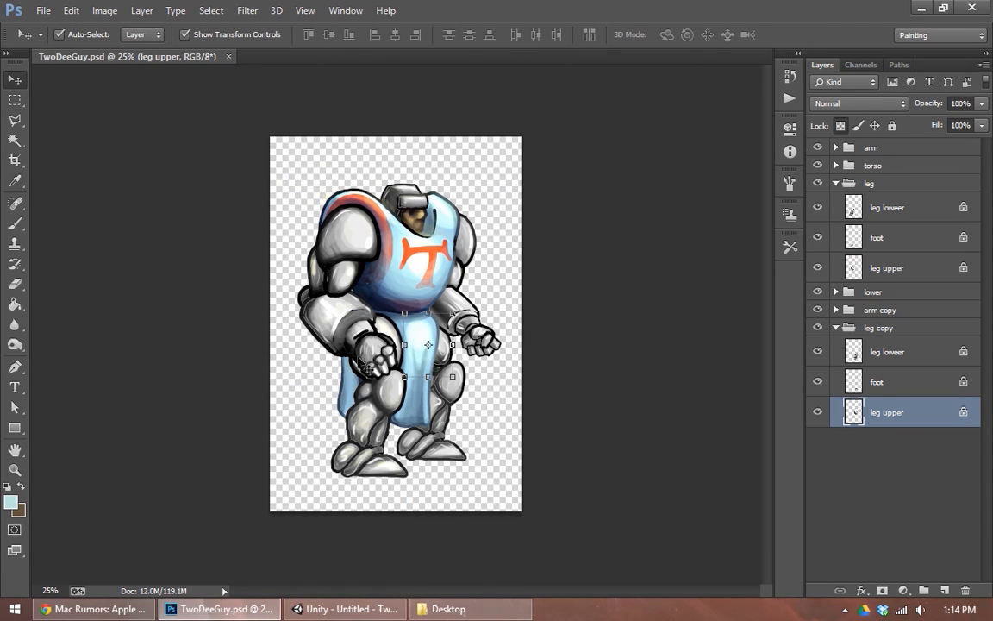
Save the assembled character as a PNG copy named TwoDeeGuy_Reference in the TwoDee project's Assets folder, keeping the default PNG options
key("m")
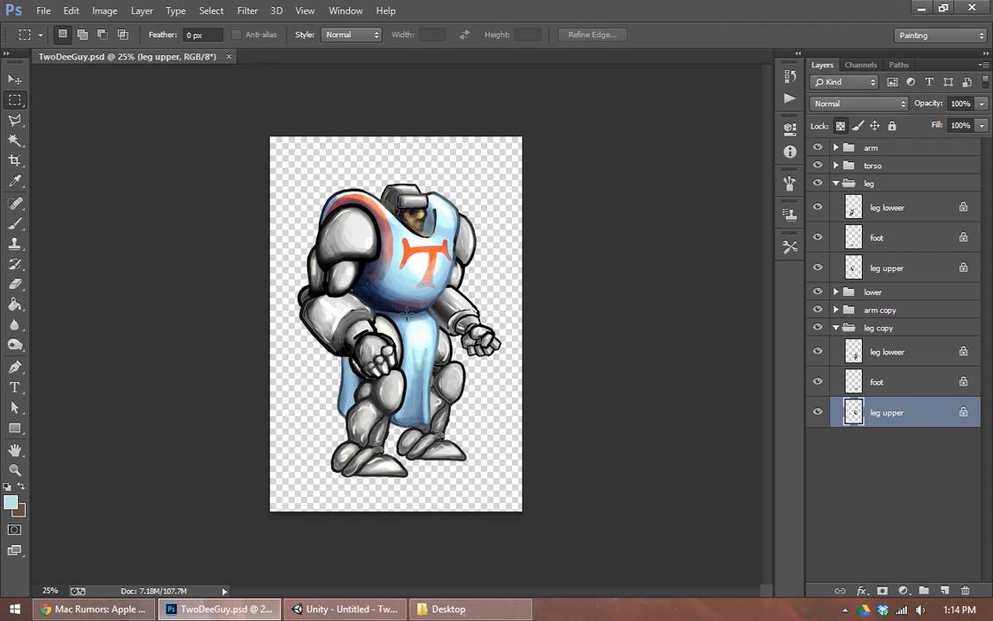
key("ctrl+shift+s")
double_click(186, 113)
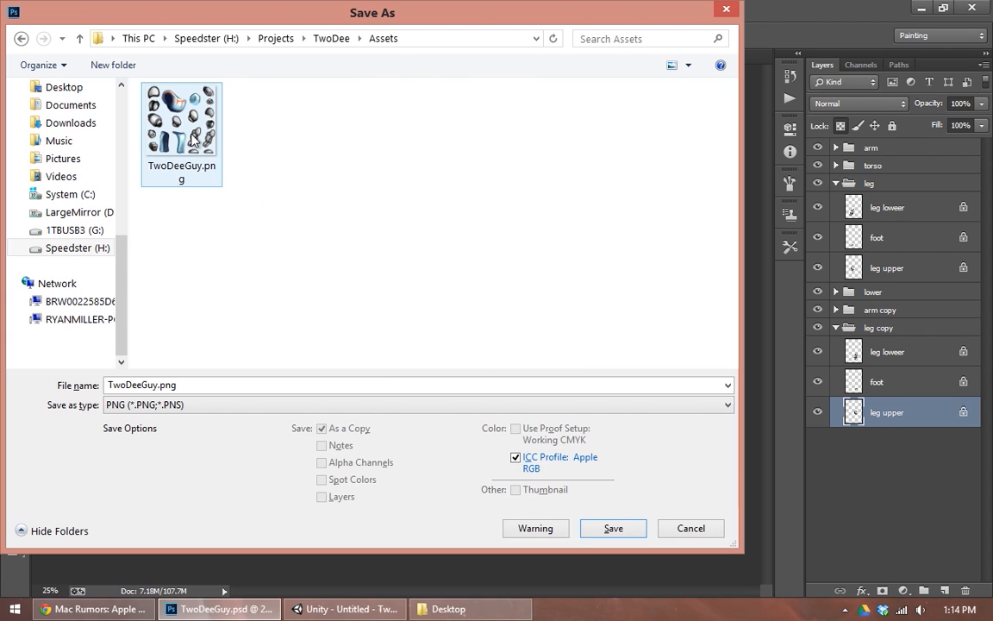
left_click(167, 384)
left_click(166, 384)
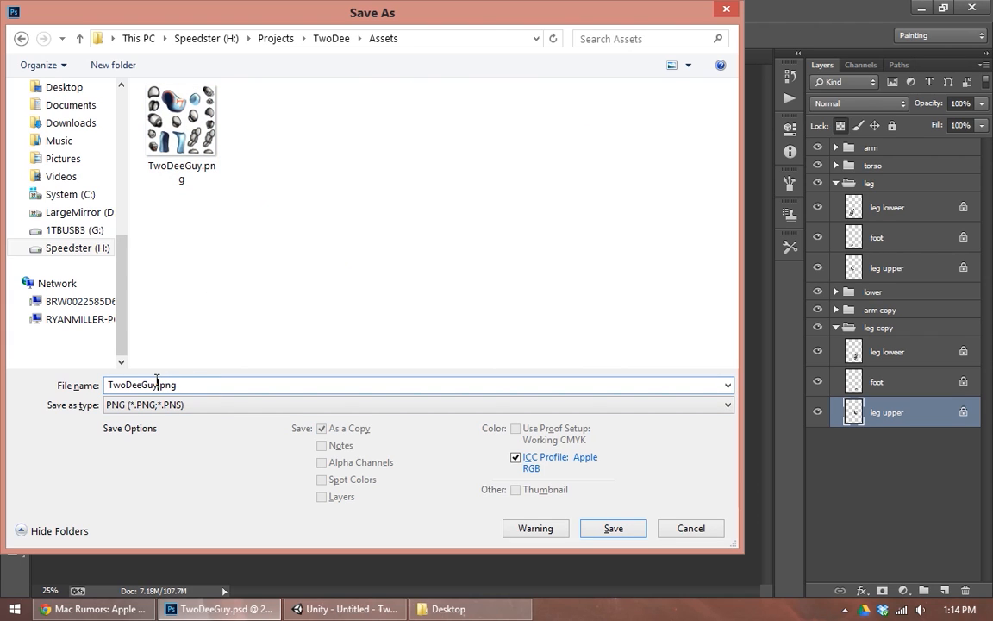
type("_Reference")
key("Return")
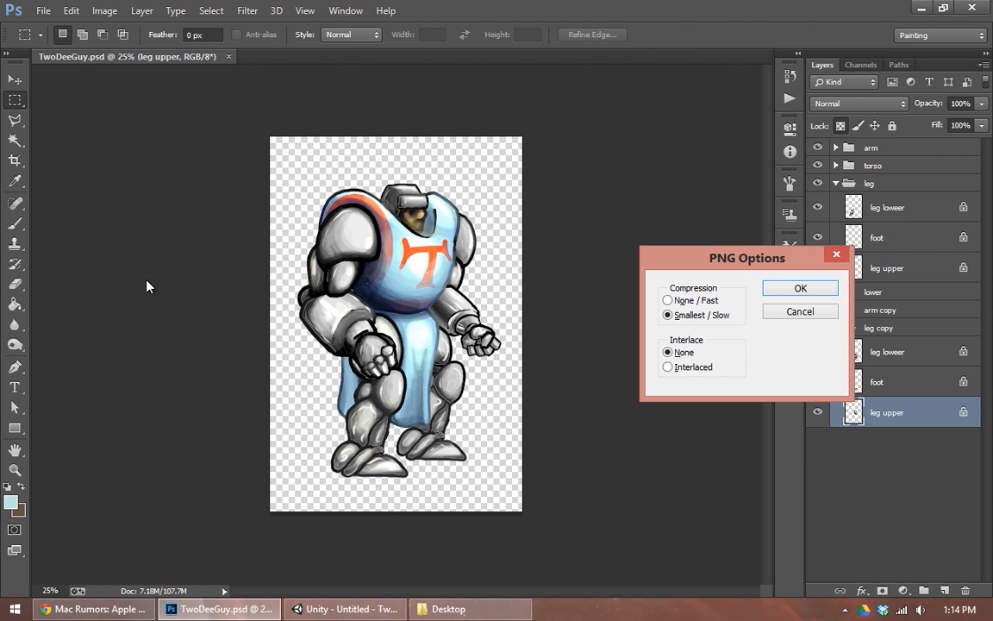
key("Return")
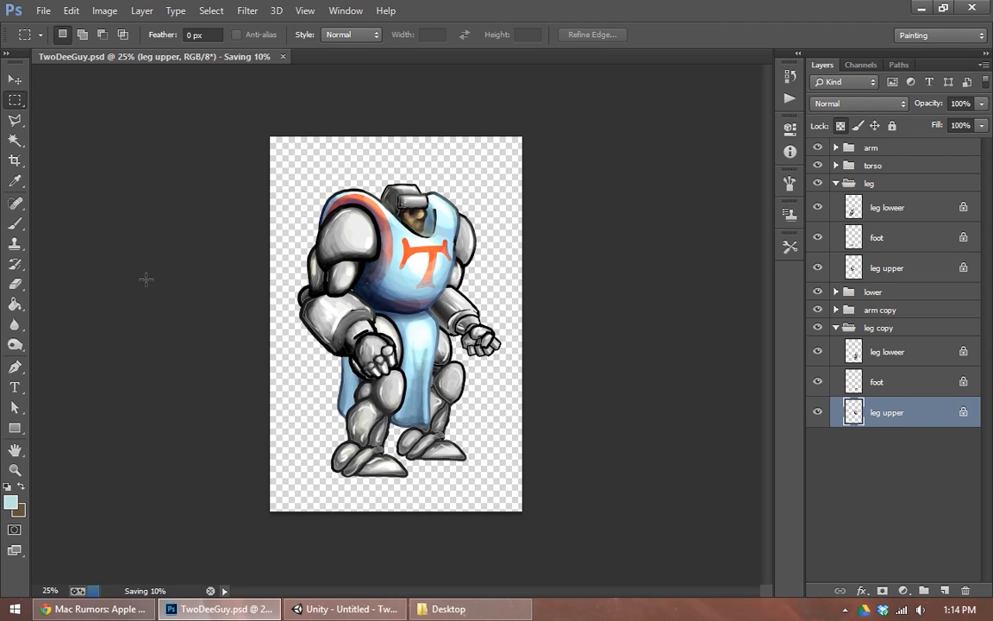
Switch to Unity, set the TwoDeeGuy_Reference texture type to Sprite (2D \ uGUI), apply it, and add the sprite to the scene root
left_click(322, 610)
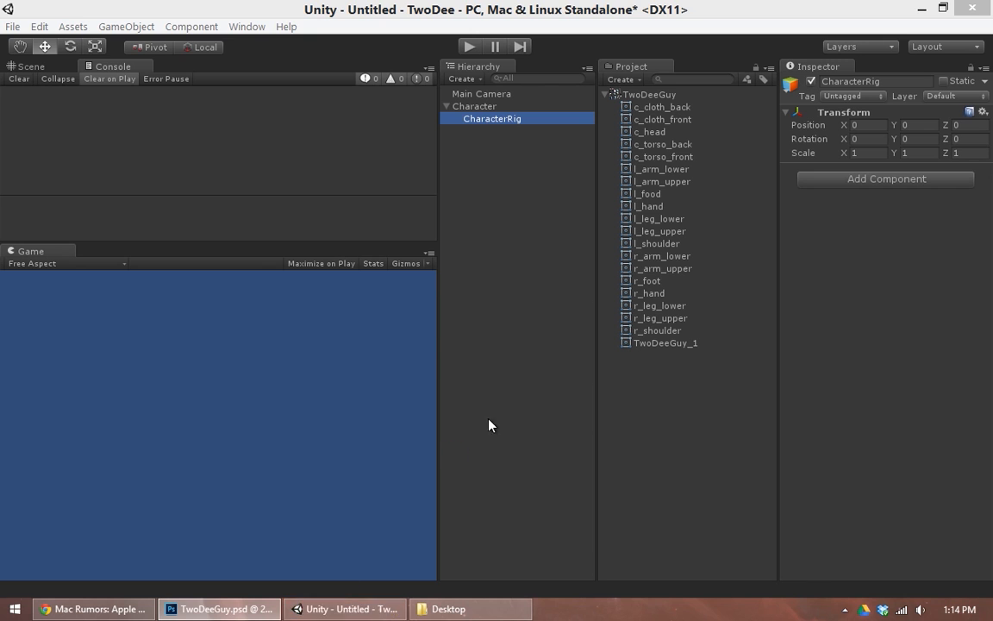
left_click(640, 357)
left_click(914, 118)
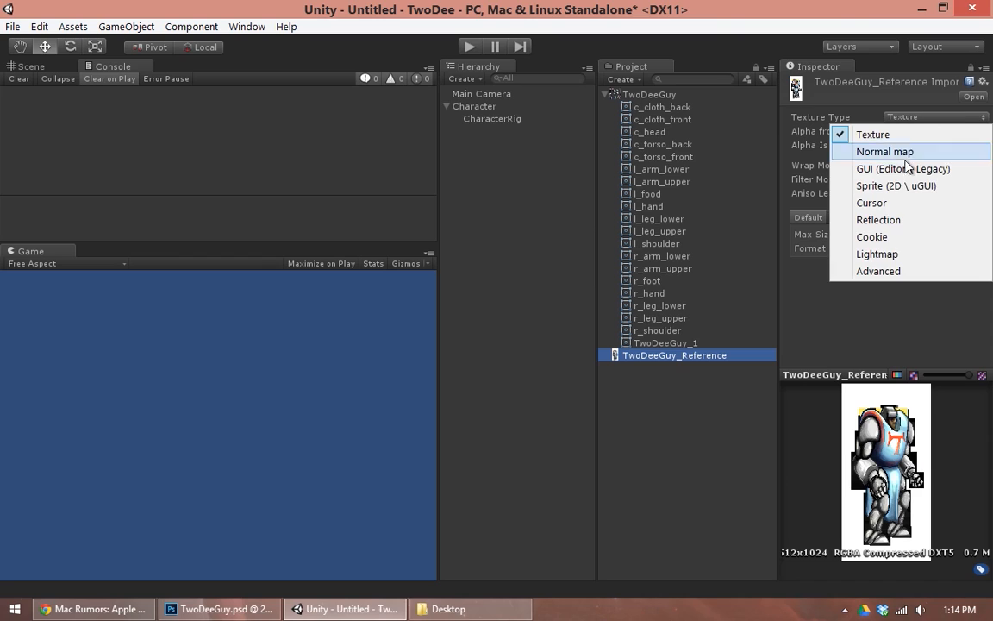
left_click(896, 182)
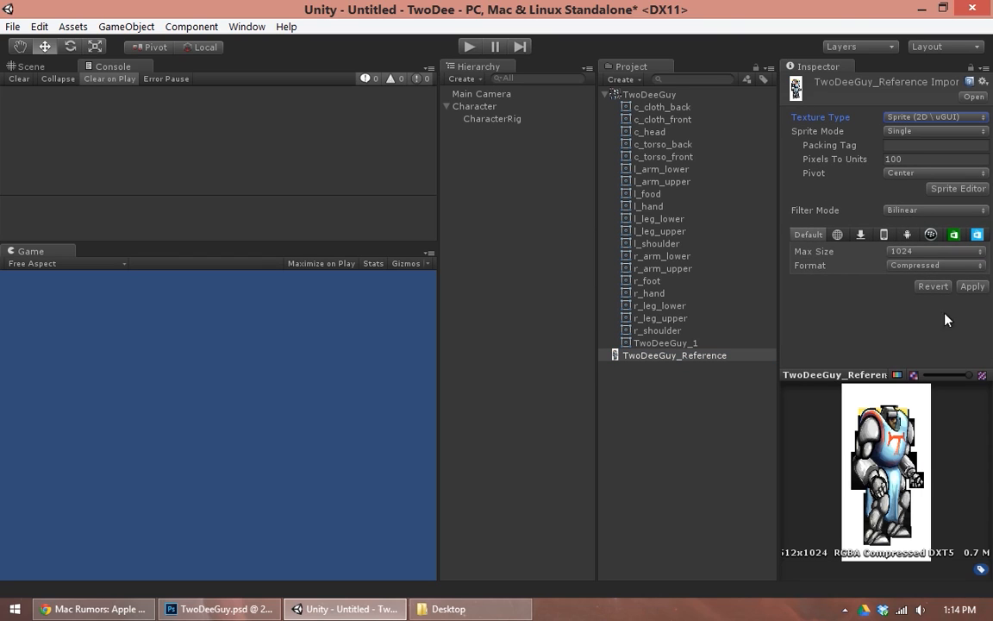
left_click(973, 286)
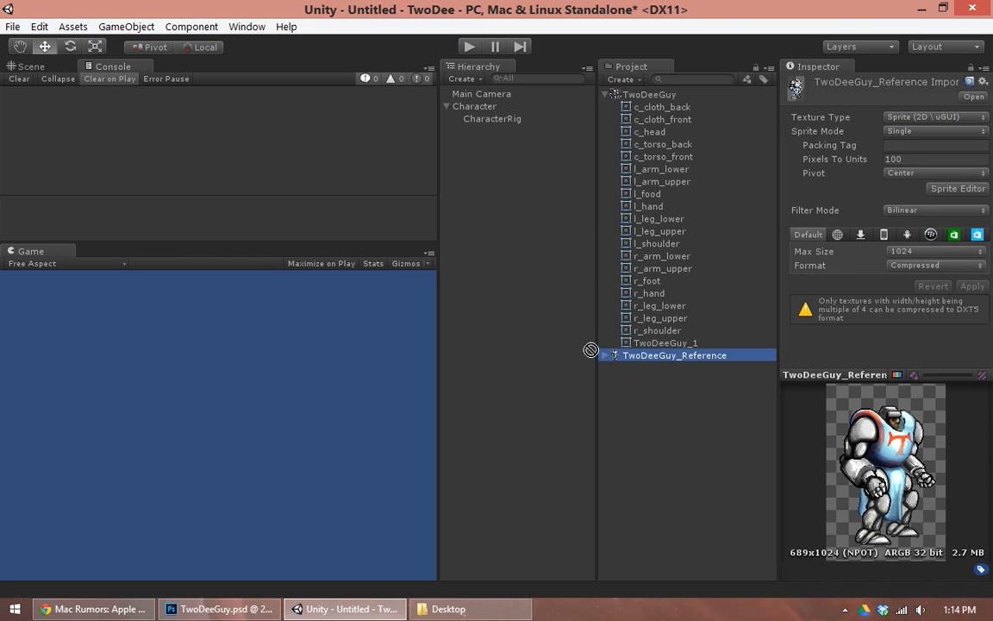
left_click_drag(616, 355, 479, 330)
left_click(492, 131)
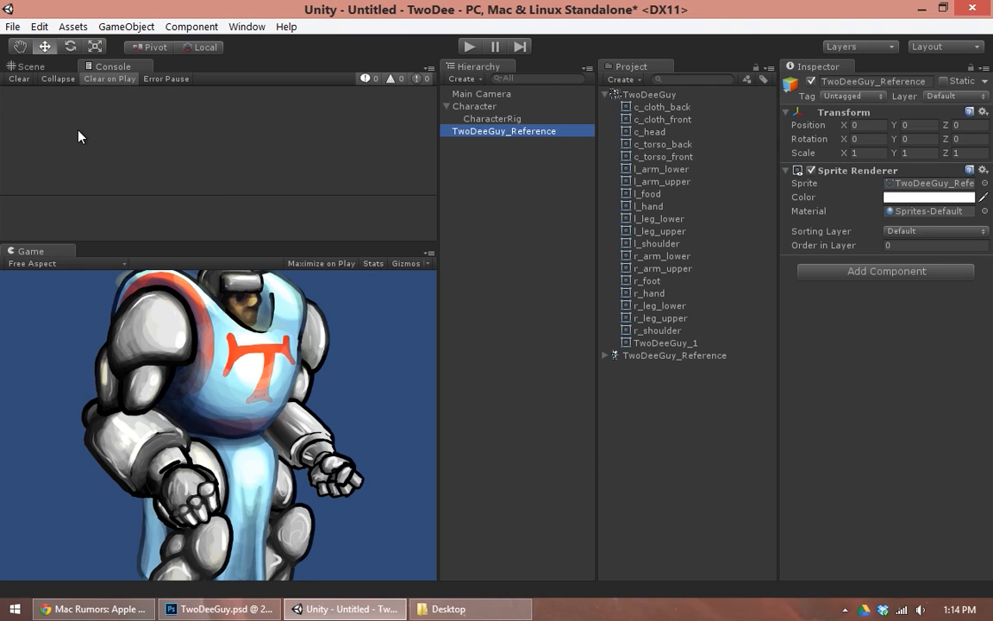
Dock the Game view beside the Scene view, and show the scene in 2D with the whole reference character in view
key("ctrl+1")
left_click_drag(31, 250, 90, 68)
left_click(62, 69)
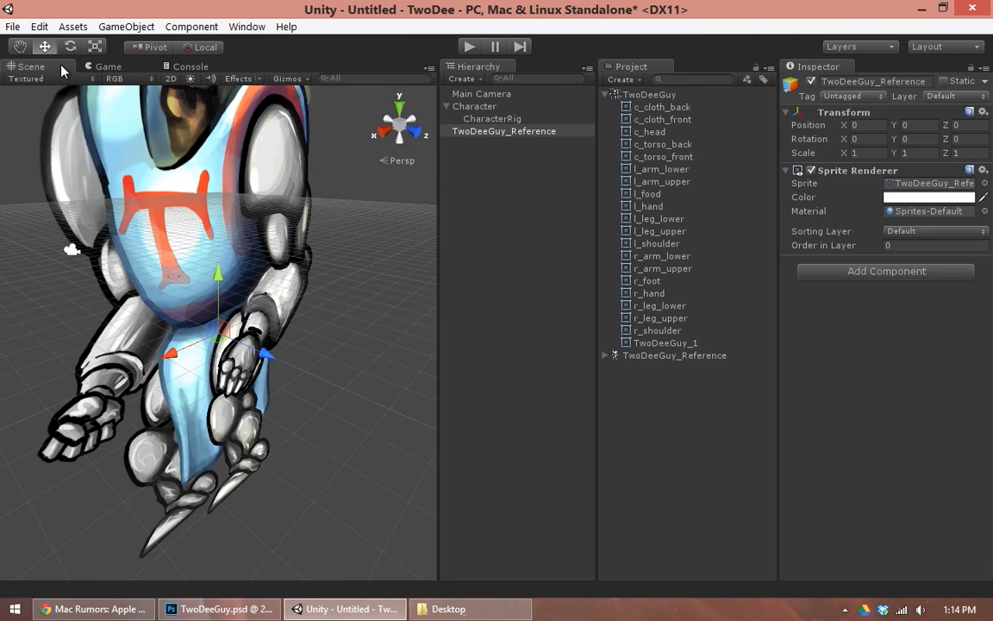
left_click(439, 287)
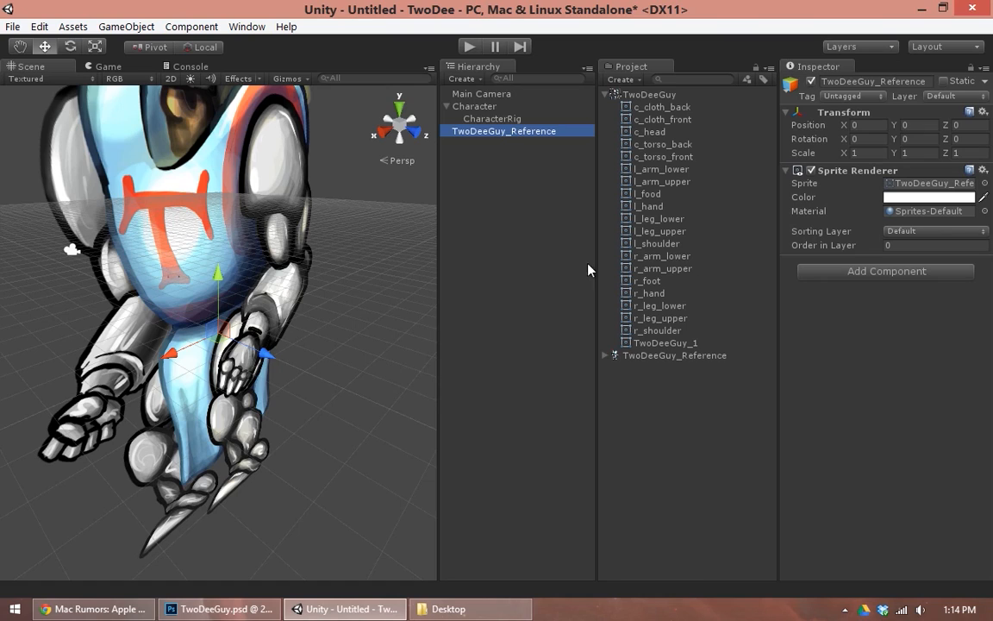
left_click(171, 79)
scroll(267, 352, "down", 2)
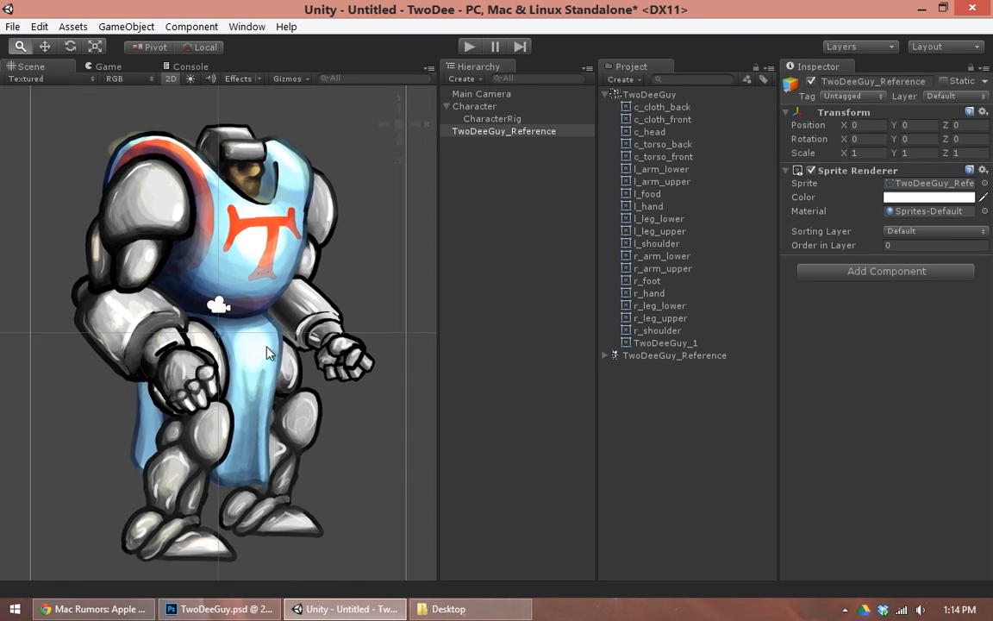
scroll(268, 352, "down", 2)
Set the order in layer of the TwoDeeGuy_Reference sprite to -10
left_click(478, 129)
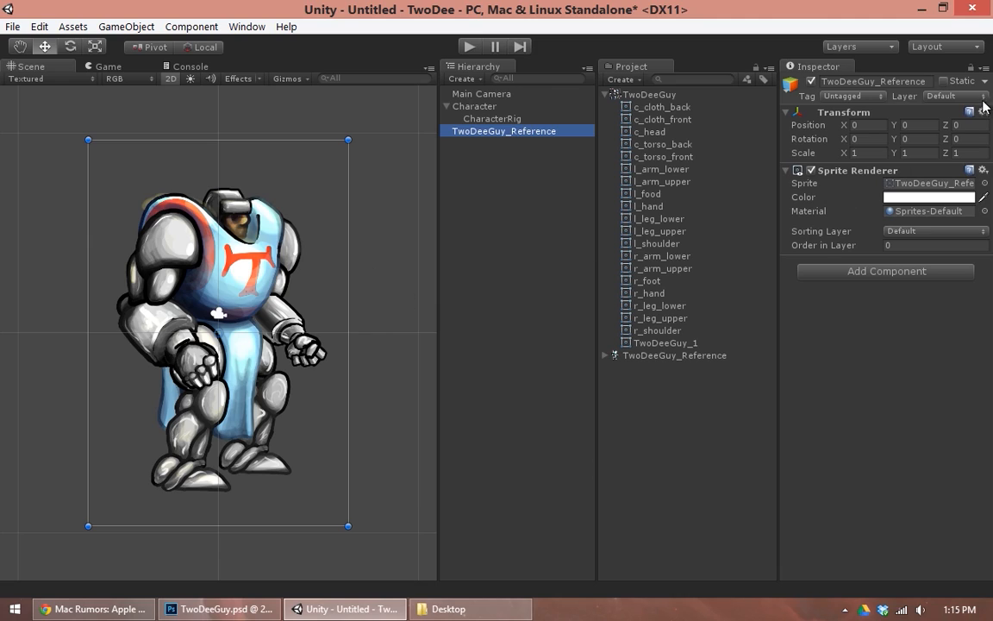
left_click(909, 244)
type("-10")
key("Return")
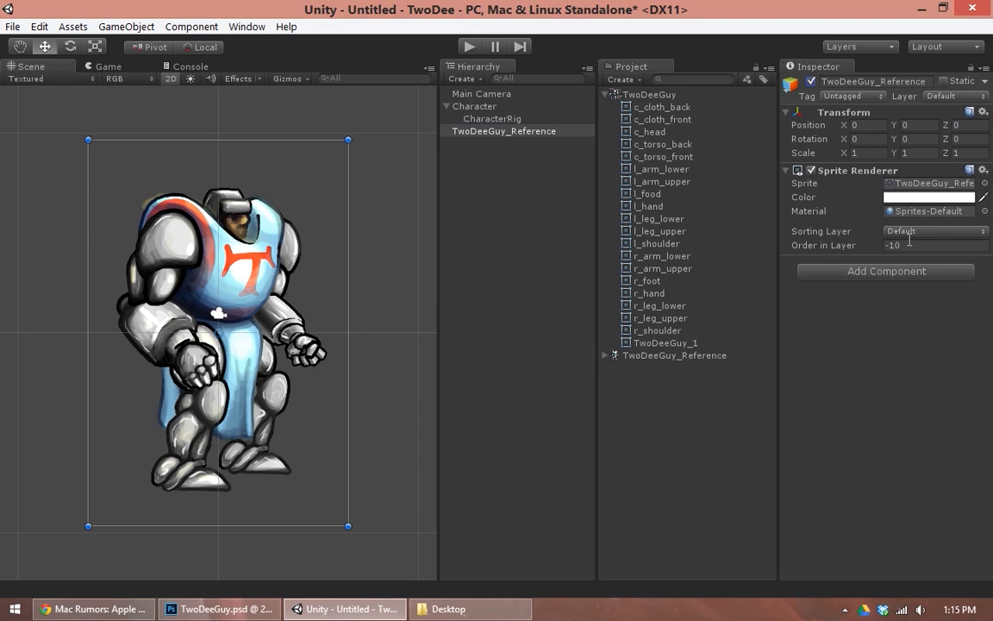
Tint the TwoDeeGuy_Reference sprite dark red with RGB of about 114, 55, 55
left_click(902, 198)
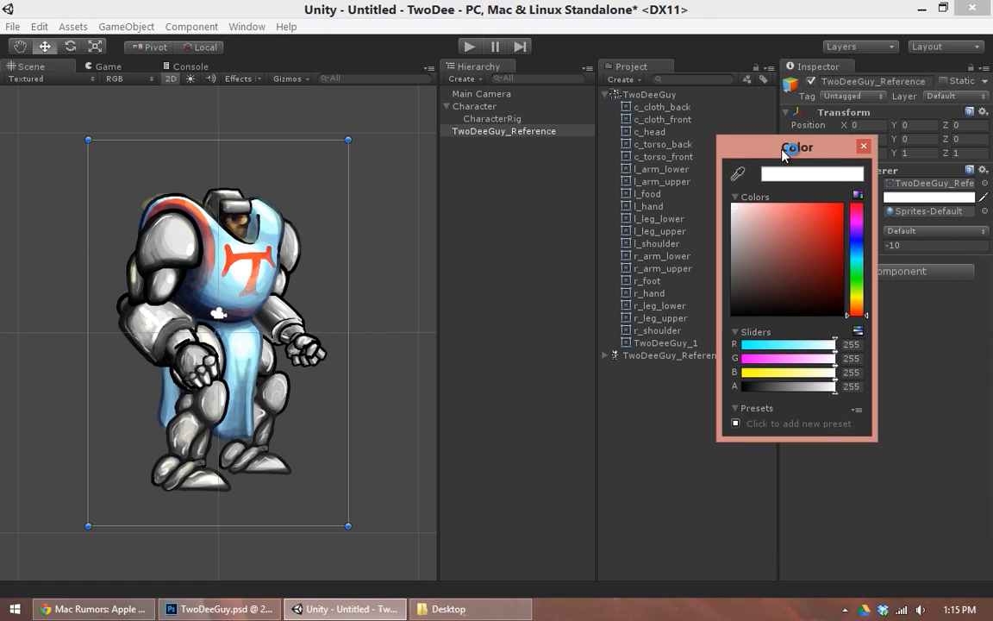
left_click(788, 252)
left_click_drag(788, 252, 790, 265)
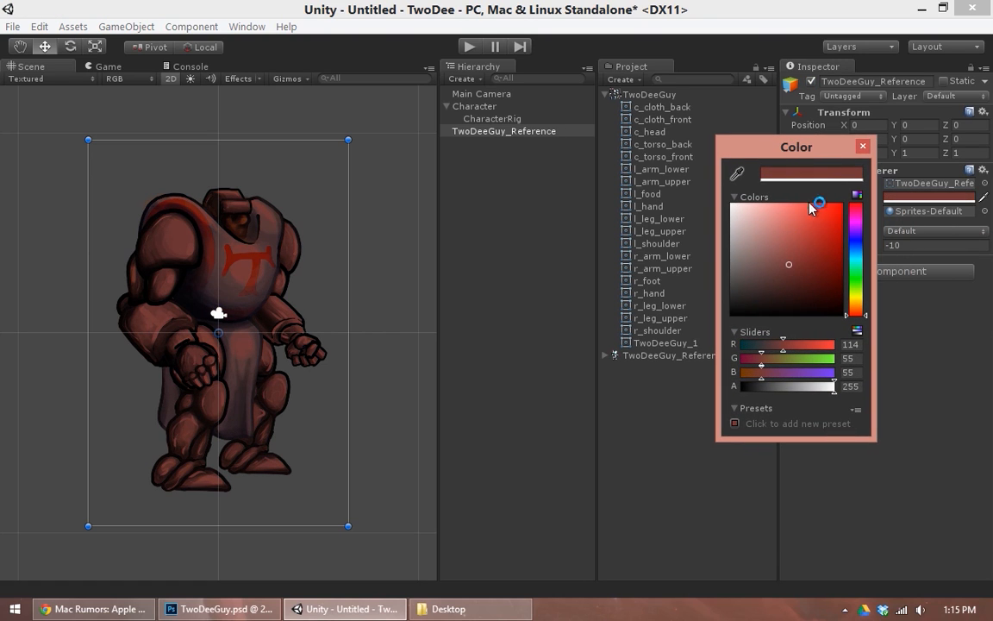
left_click(863, 148)
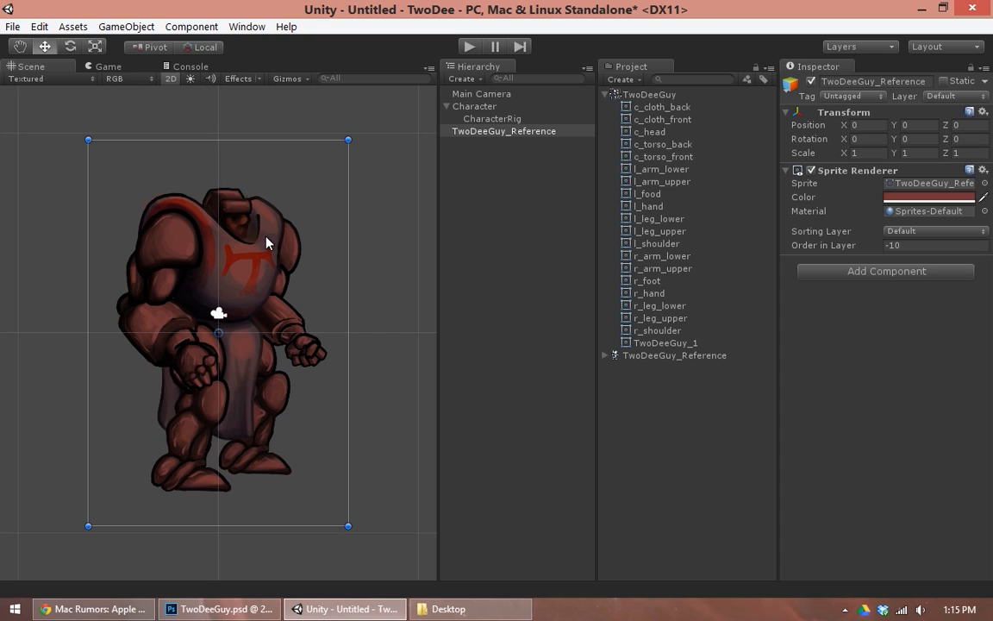
Add the c_cloth_back sprite as a child of CharacterRig and align it with the back cloth on the reference character
left_click(496, 107)
left_click(487, 119)
left_click_drag(663, 107, 514, 120)
left_click(460, 125)
left_click(457, 119)
left_click(496, 131)
left_click_drag(213, 381, 184, 370)
Add c_cloth_front and c_head under CharacterRig, aligning each with the reference, the head at about X -0.04, Y 5.04
left_click_drag(659, 119, 509, 145)
left_click_drag(240, 323, 236, 347)
left_click_drag(655, 133, 501, 157)
left_click_drag(235, 324, 234, 223)
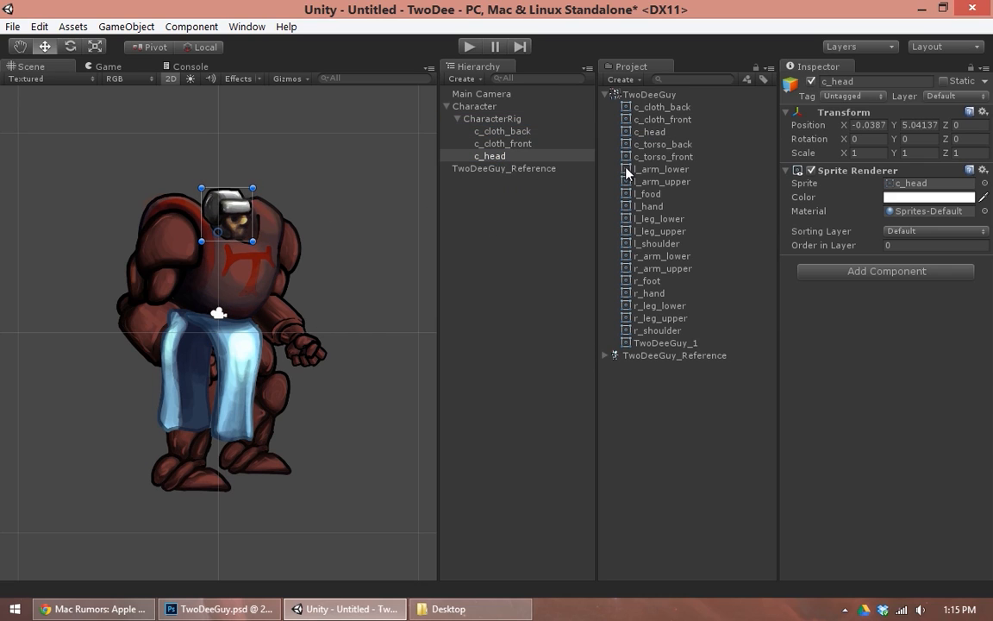
Add c_torso_back and c_torso_front under CharacterRig, aligning each with the reference torso, the front at about X -0.19, Y 0.62
left_click_drag(661, 144, 505, 168)
left_click_drag(211, 314, 266, 243)
left_click_drag(662, 156, 536, 158)
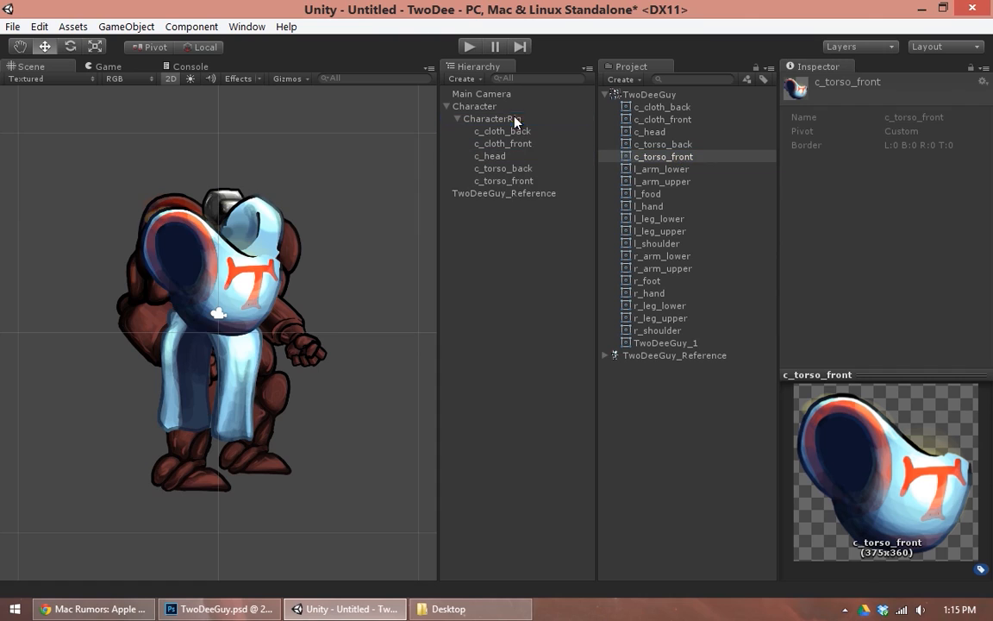
left_click(505, 181)
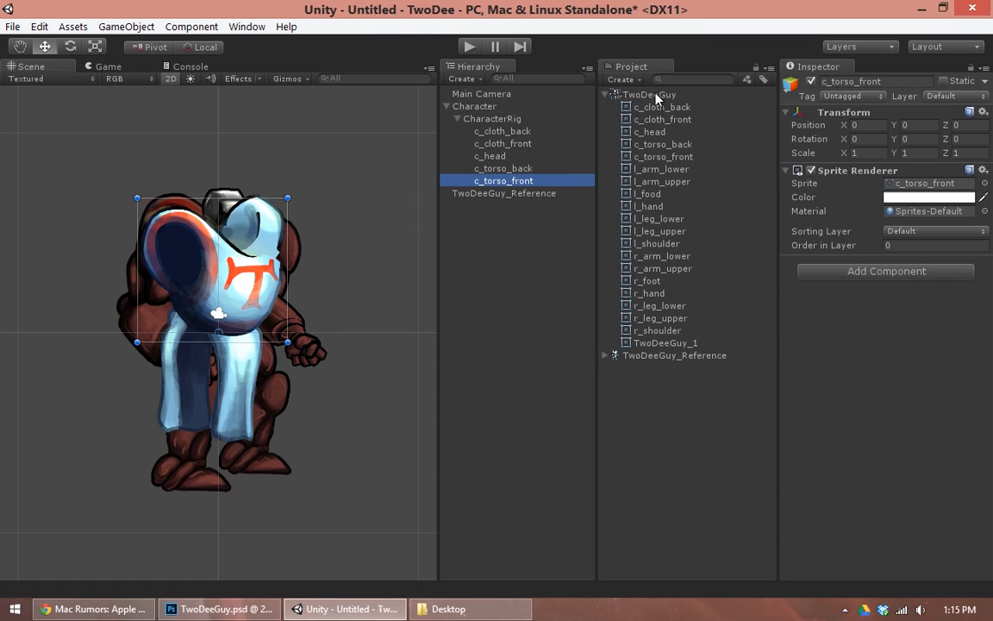
mouse_move(256, 291)
left_mouse_down()
mouse_move(247, 271)
mouse_move(251, 283)
left_mouse_up()
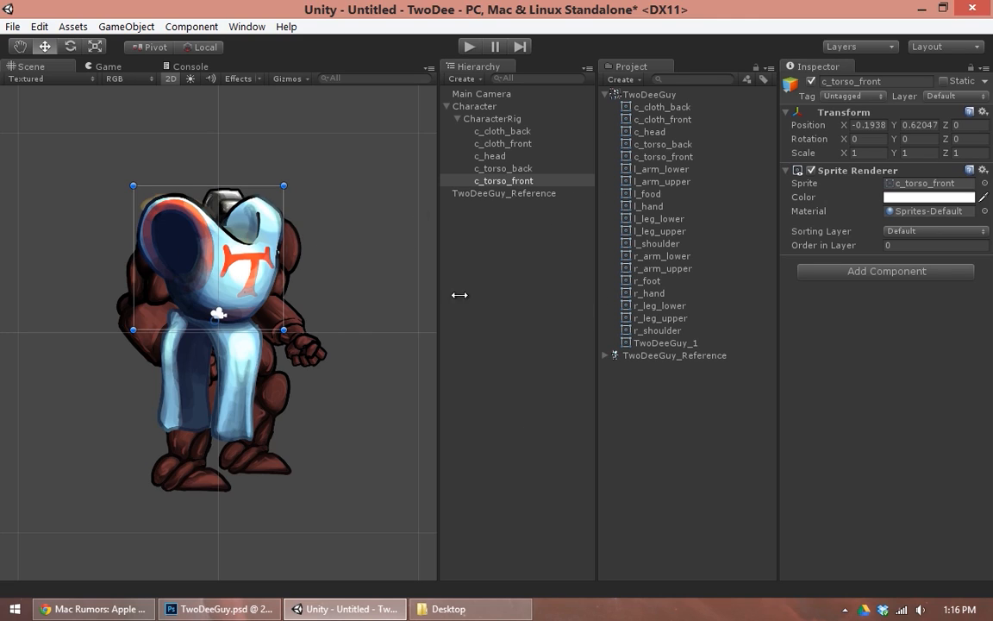
left_click(907, 245)
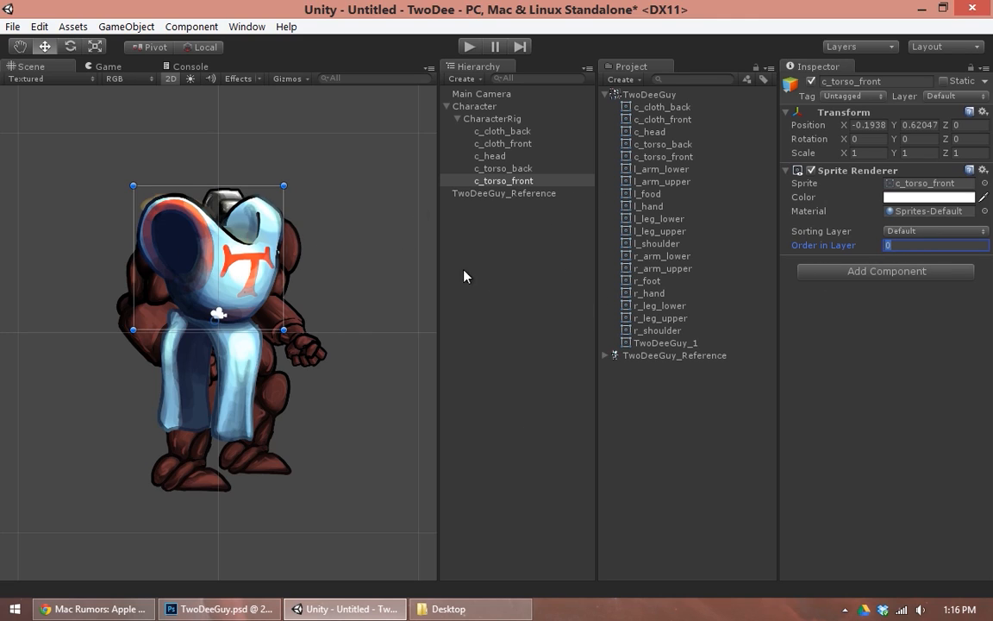
left_click(208, 226)
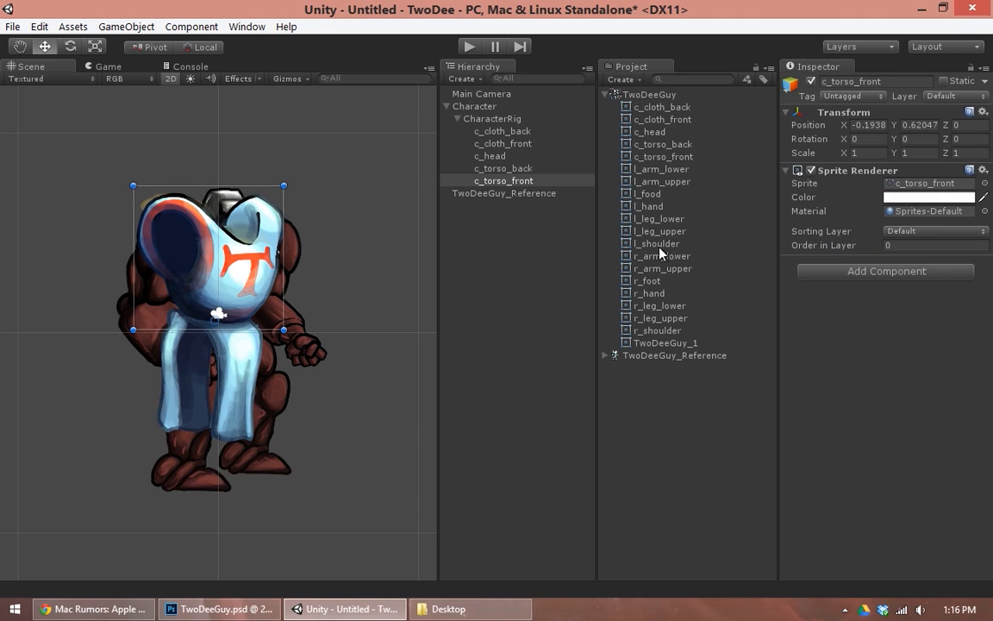
Add l_arm_lower and l_arm_upper under CharacterRig, placing them over the reference arm at about X -4.54, Y 1.59 and X -2.83, Y 3.99
left_click_drag(660, 169, 513, 121)
left_click_drag(275, 333, 165, 326)
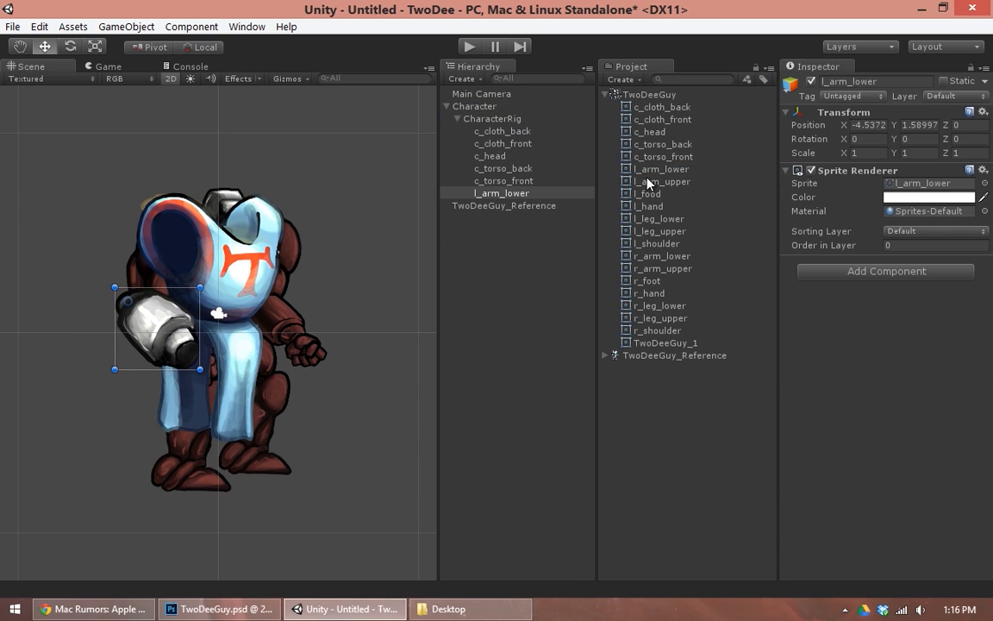
left_click_drag(502, 193, 506, 120)
left_click(493, 207)
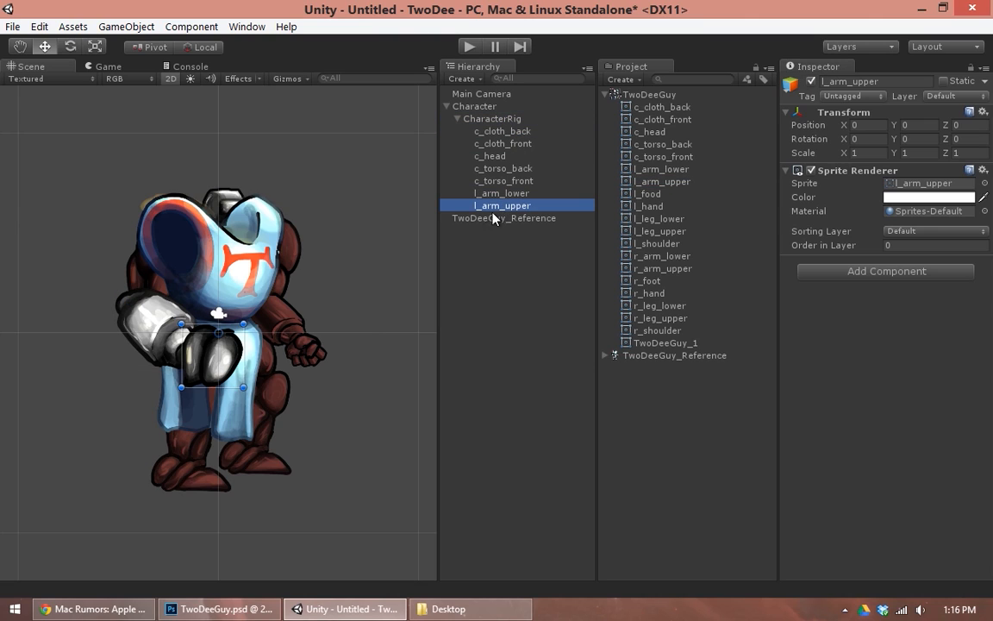
left_click_drag(217, 361, 160, 285)
Add the l_food sprite under CharacterRig, rename its object l_foot, and align it with the front foot of the reference
left_click_drag(649, 198, 532, 124)
left_click(490, 218)
left_click(853, 81)
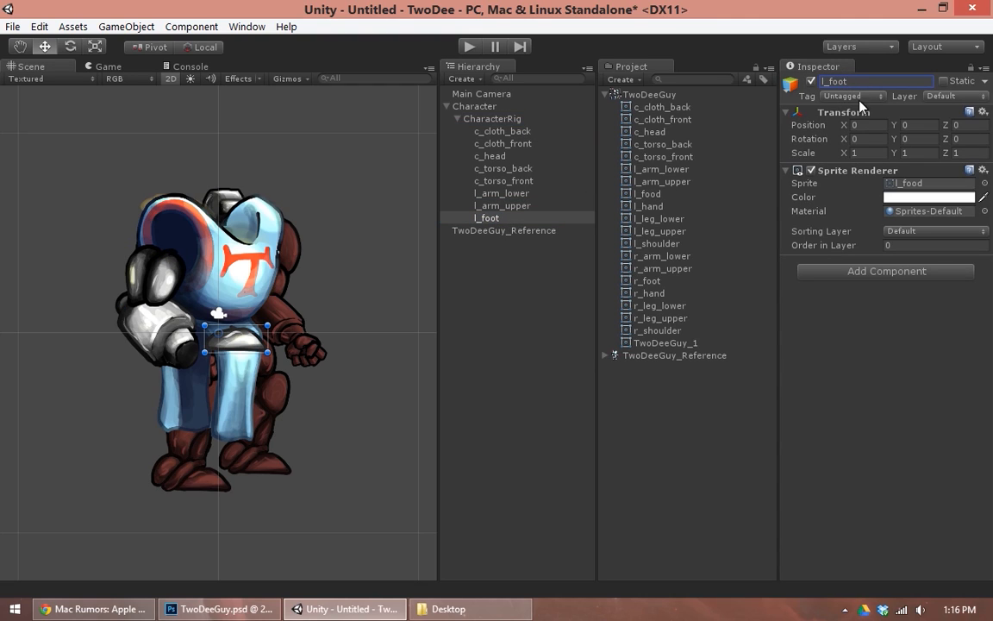
left_click_drag(236, 339, 215, 483)
Add the l_hand sprite under CharacterRig and place it at the end of the lower arm, about X -1.71, Y -0.74
left_click(648, 207)
left_click_drag(649, 207, 436, 216)
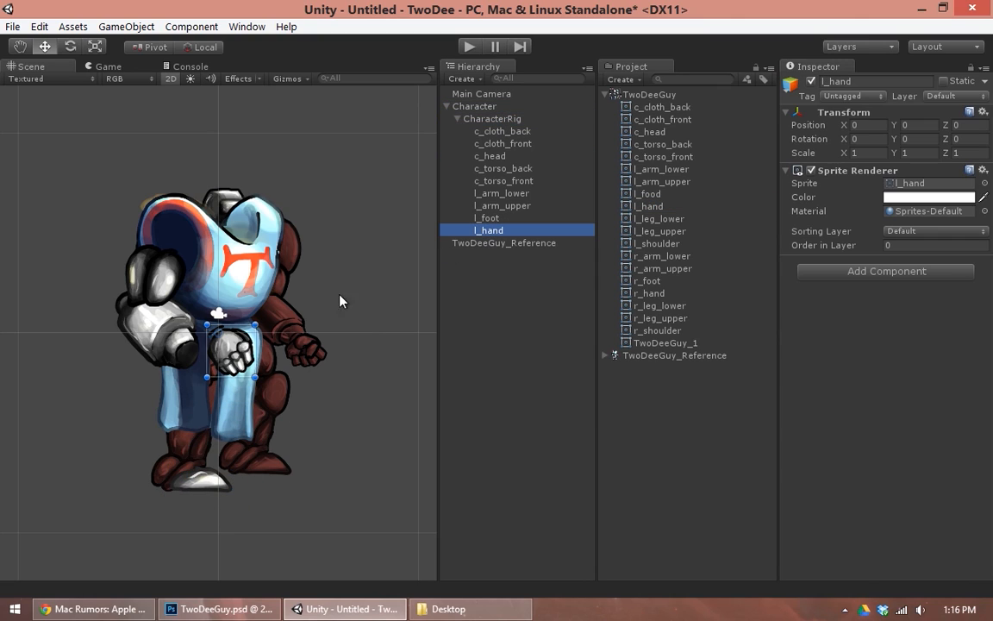
left_click_drag(234, 349, 202, 374)
Add l_leg_lower and l_leg_upper under CharacterRig and align both with the front leg of the reference character
left_click_drag(644, 226, 517, 125)
mouse_move(211, 377)
left_mouse_down()
mouse_move(183, 414)
mouse_move(247, 425)
mouse_move(111, 431)
mouse_move(185, 443)
left_mouse_up()
left_click_drag(660, 231, 515, 121)
left_click(495, 257)
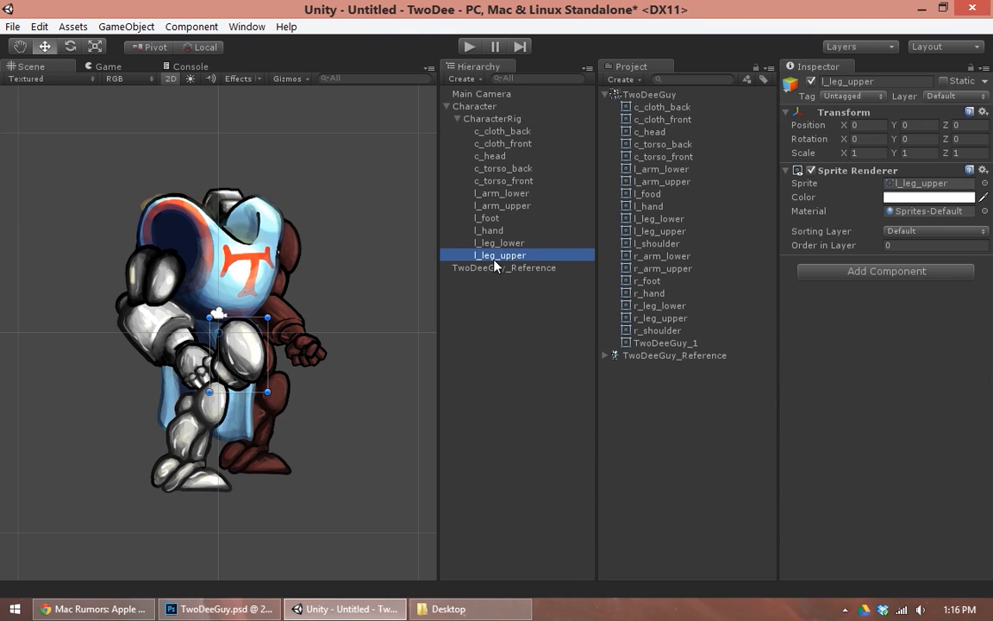
left_click_drag(228, 317, 199, 369)
Add the l_shoulder sprite under CharacterRig and place it over the reference shoulder at about X -2.60, Y 4.50
left_click_drag(659, 241, 514, 121)
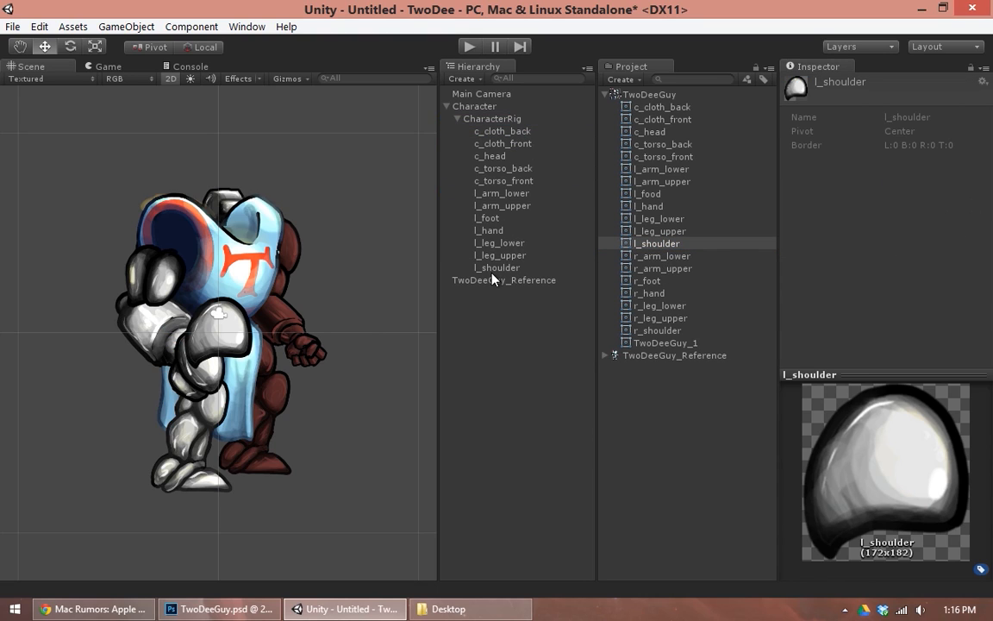
left_click(495, 268)
left_click_drag(223, 306, 193, 251)
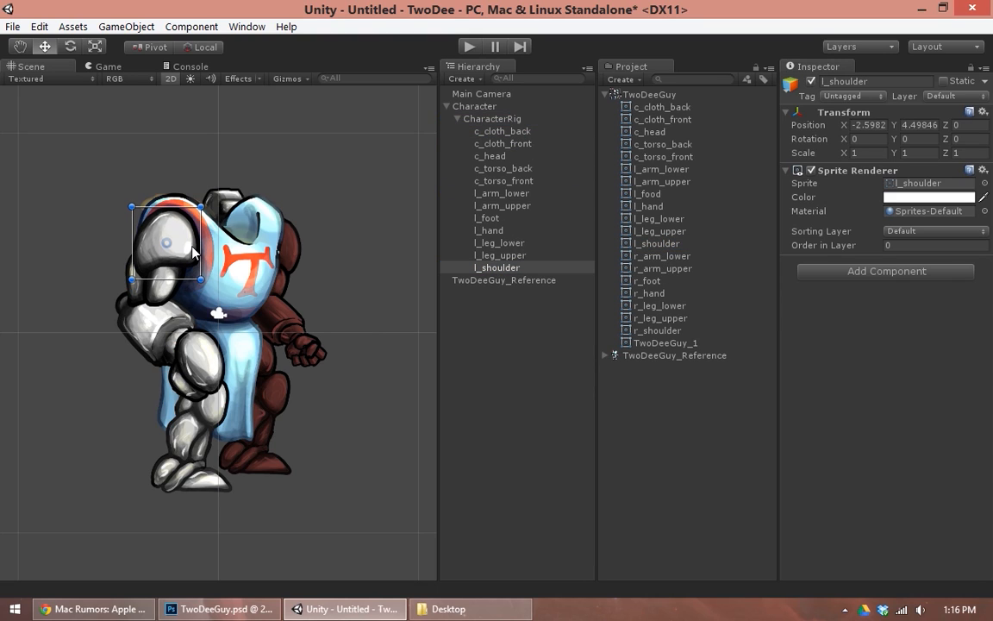
Add r_arm_lower and r_arm_upper under CharacterRig, aligning them with the reference at about X 1.82, Y 1.75 and X 2.40, Y 2.52
left_click_drag(660, 257, 515, 119)
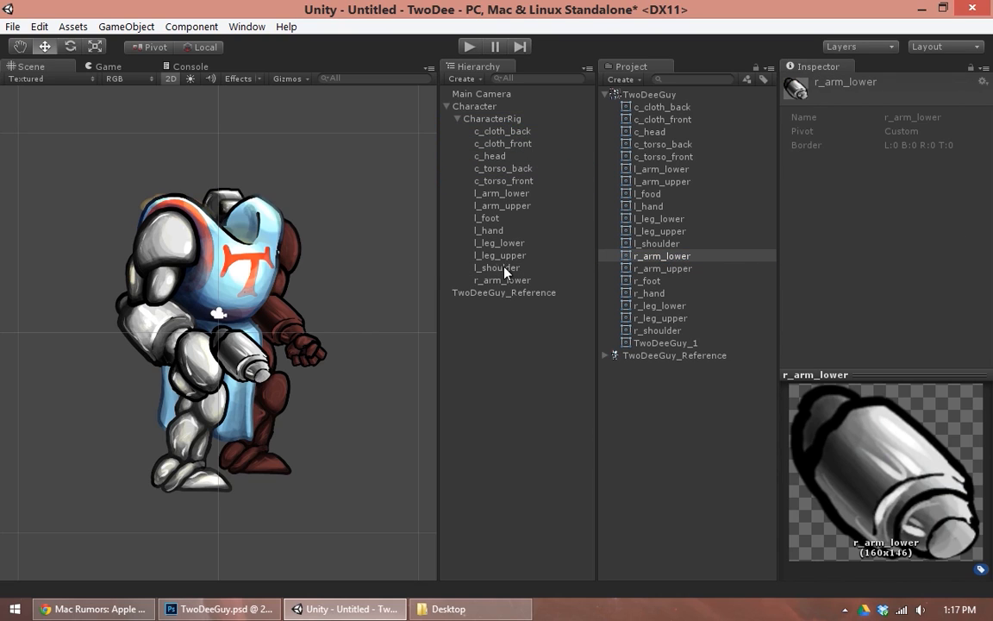
left_click(502, 280)
left_click_drag(246, 362, 283, 328)
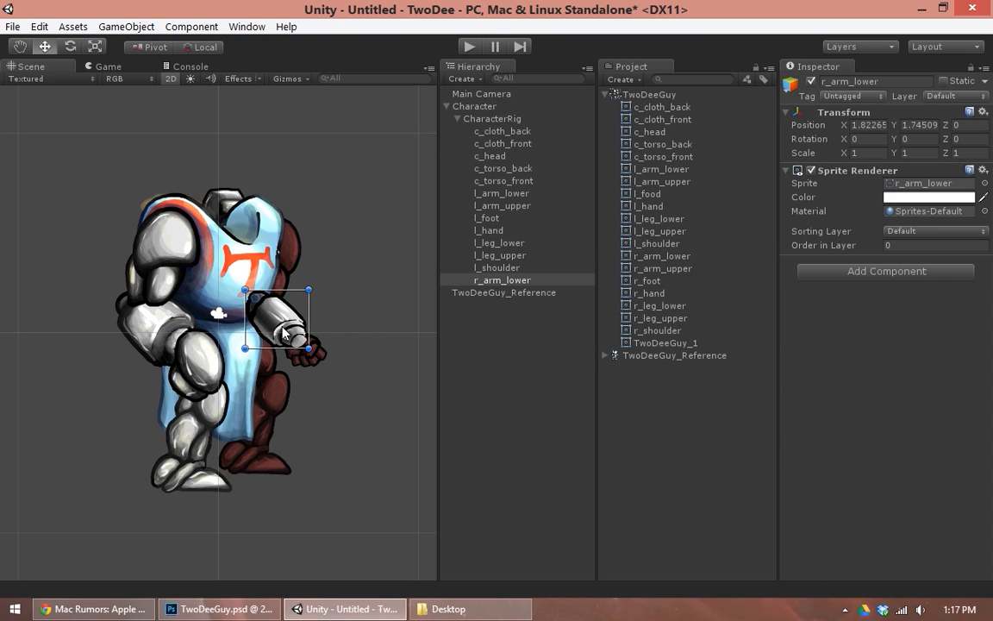
left_click_drag(681, 272, 511, 138)
left_click(500, 294)
left_click_drag(219, 304, 278, 284)
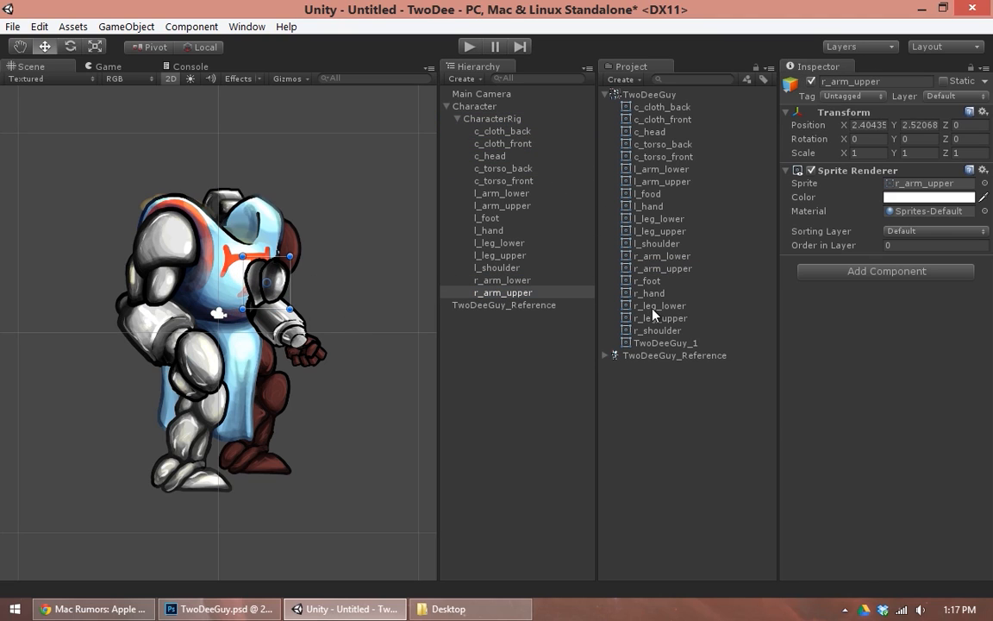
Add r_foot and r_hand under CharacterRig, aligning each with the reference, the foot at about X 1.28, Y -6.17
left_click_drag(653, 285, 436, 271)
left_click_drag(219, 313, 266, 467)
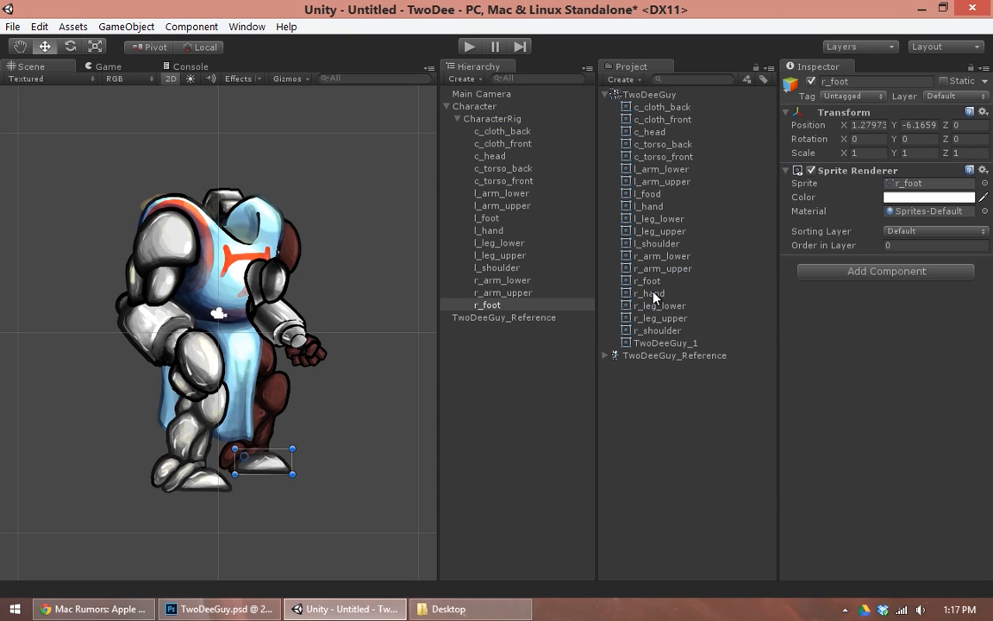
left_click_drag(654, 296, 498, 120)
left_click_drag(218, 312, 304, 352)
Add r_leg_lower and r_leg_upper under CharacterRig, aligning them with the rear leg at about X 2.09, Y -2.48 and X 0.54, Y -0.31
left_click_drag(660, 305, 512, 119)
left_click_drag(216, 375, 258, 424)
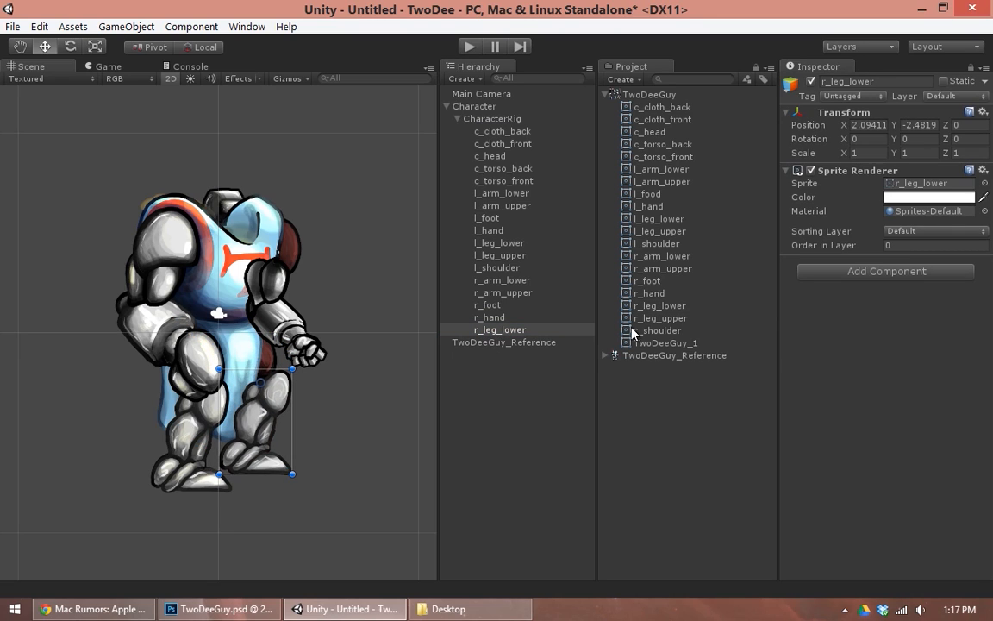
left_click_drag(659, 318, 510, 119)
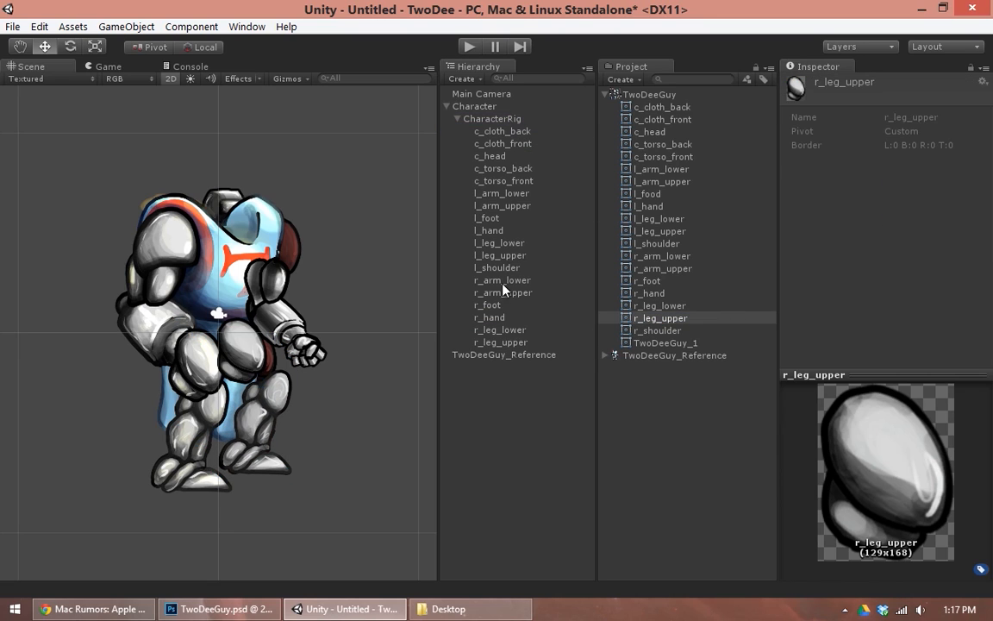
left_click(511, 345)
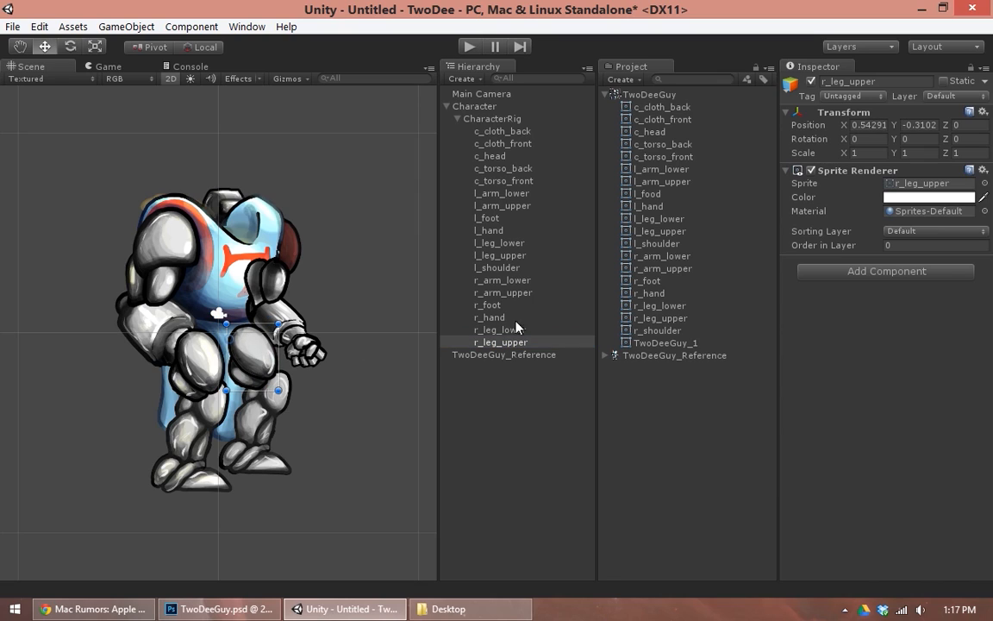
Add the r_shoulder sprite under CharacterRig and place it over the far shoulder at about X 2.87, Y 4.34
left_click_drag(655, 331, 496, 119)
left_click(497, 354)
left_click_drag(237, 321, 293, 252)
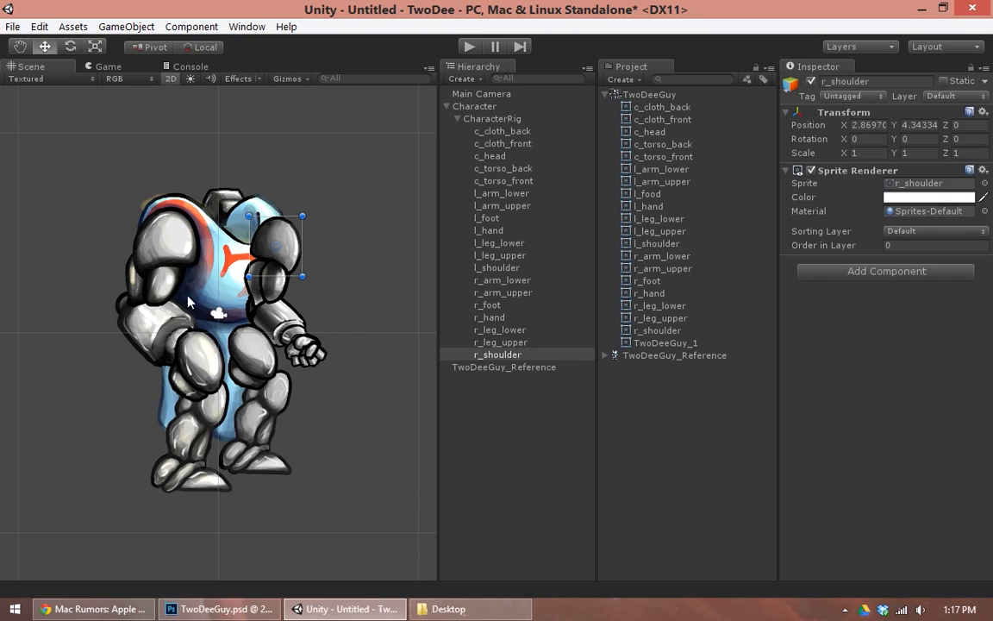
Set the order in layer of the l_hand sprite to 10
left_click(112, 371)
middle_click_drag(112, 371, 129, 382)
scroll(129, 381, "up", 5)
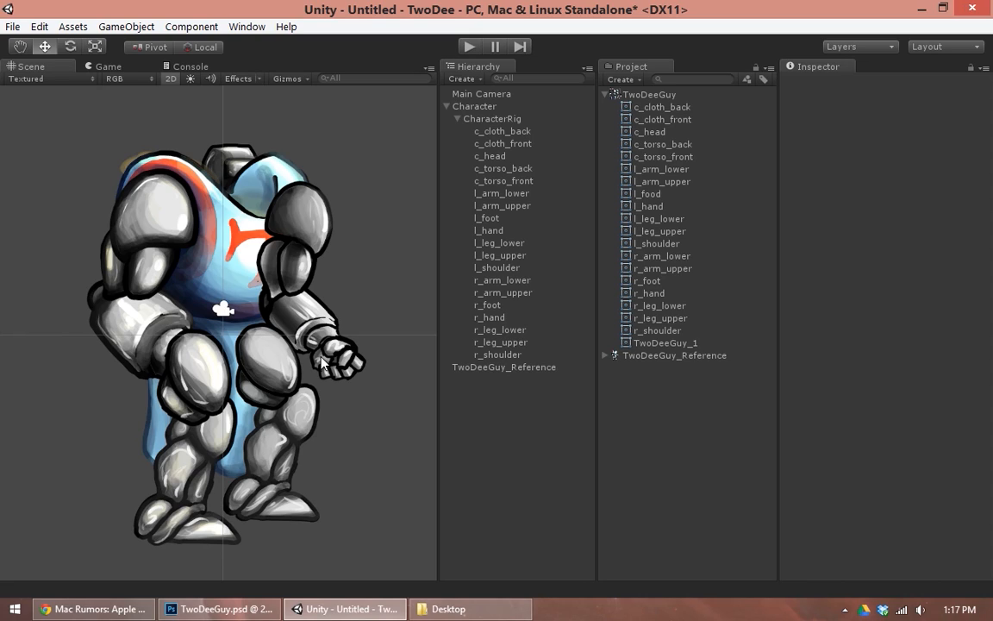
left_click(490, 231)
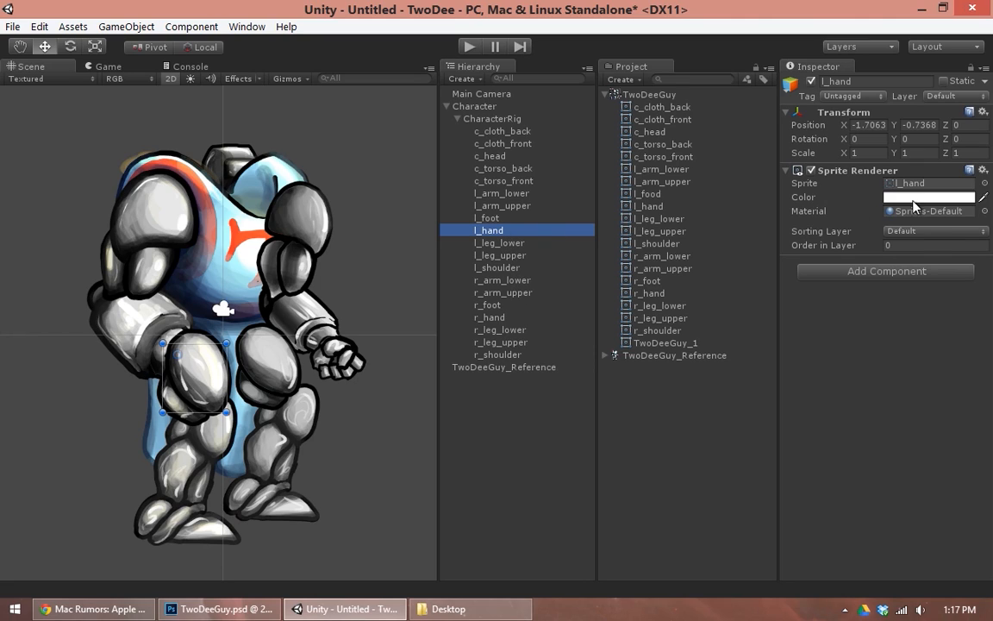
left_click(918, 246)
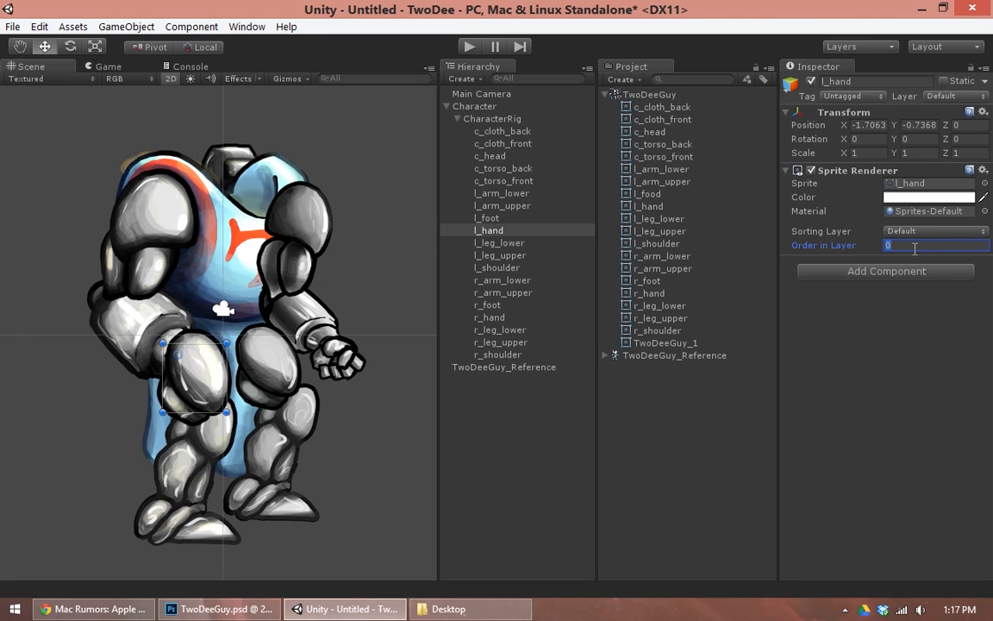
type("10")
key("Return")
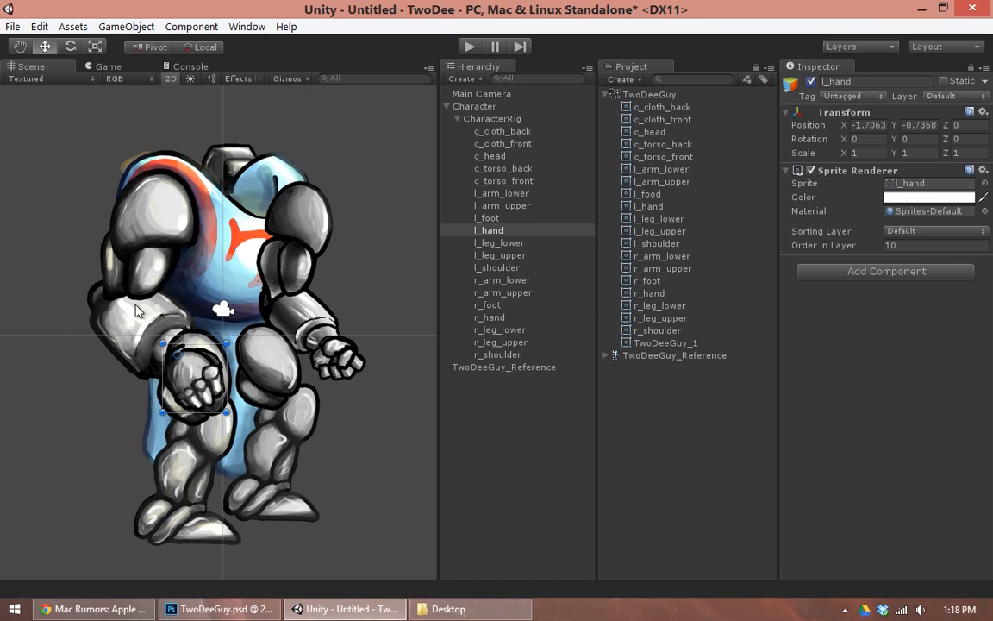
Set the order in layer of the l_hand sprite to 50
left_click(913, 246)
type("50")
key("Return")
left_click(913, 246)
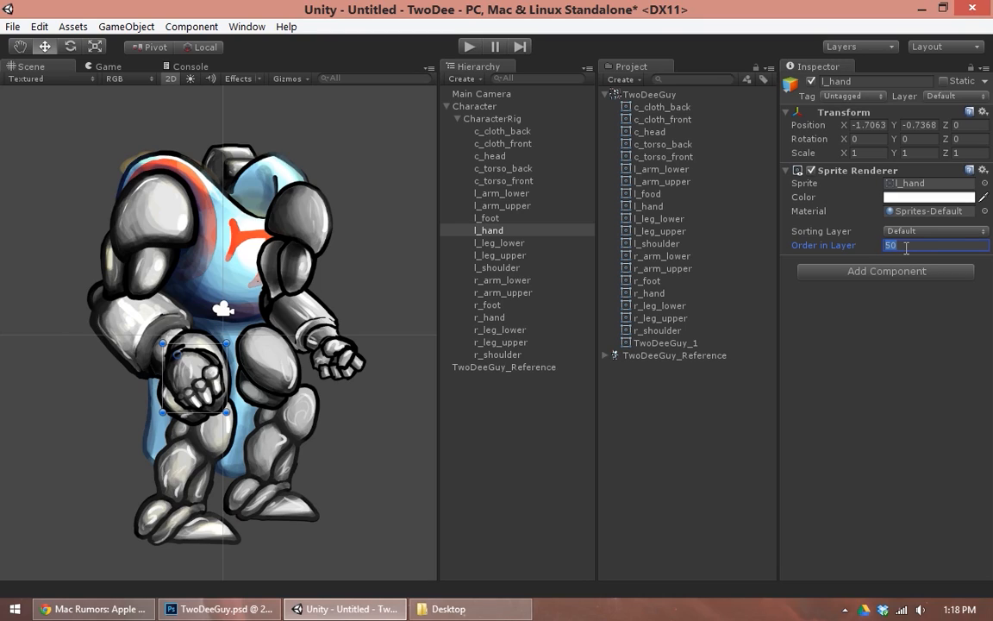
left_click(488, 231)
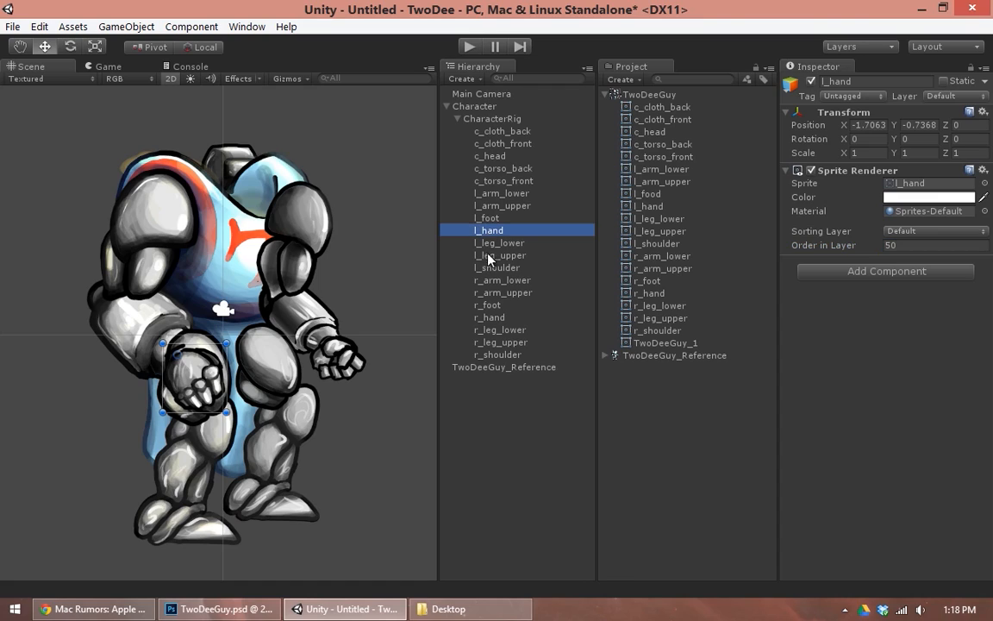
Set the order in layer of the l_arm_lower sprite to 49
left_click(510, 206)
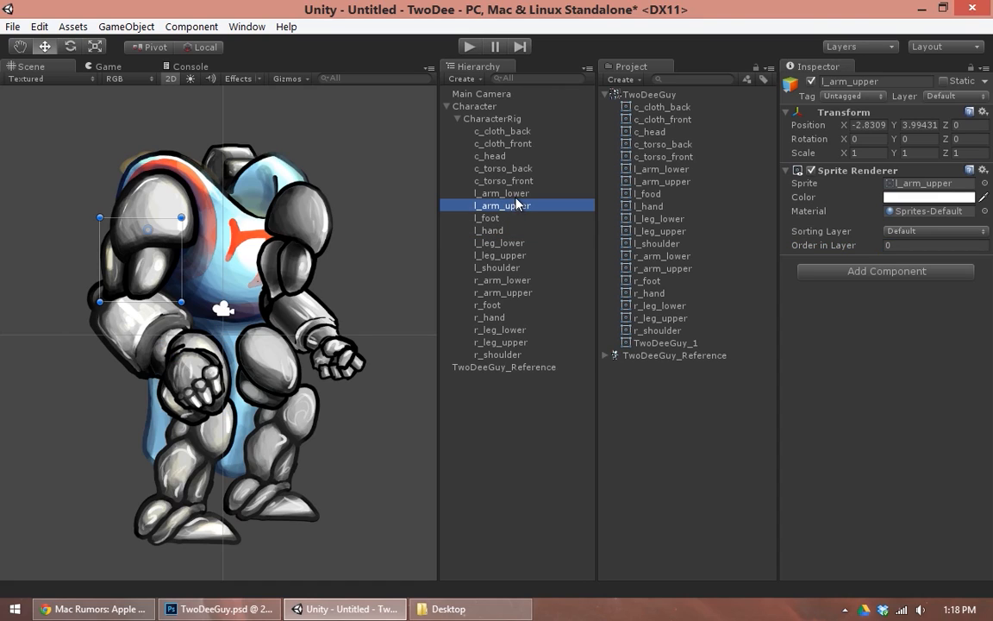
left_click(516, 194)
left_click(911, 245)
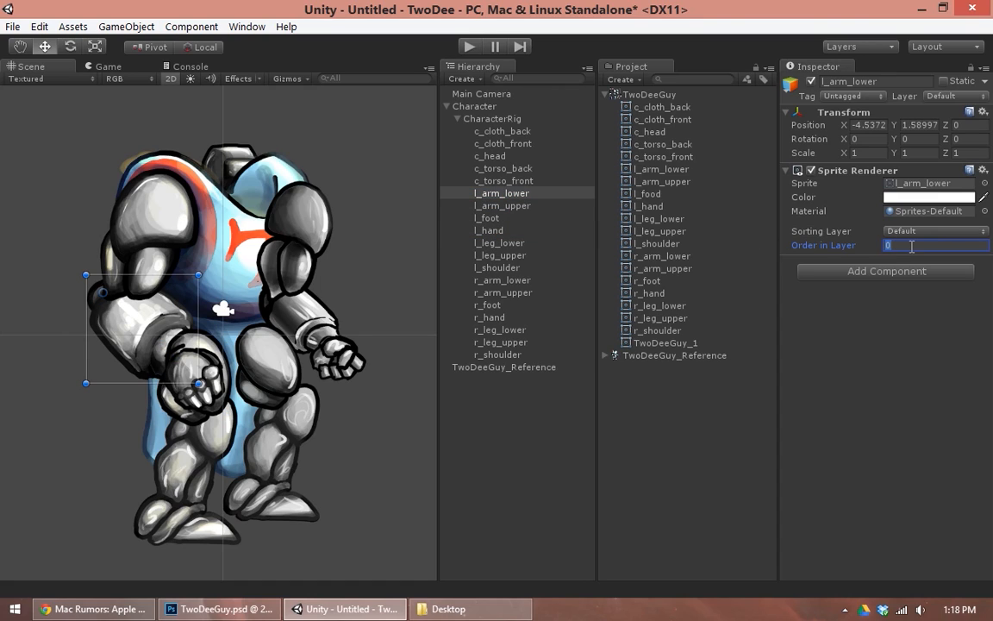
type("49")
key("Return")
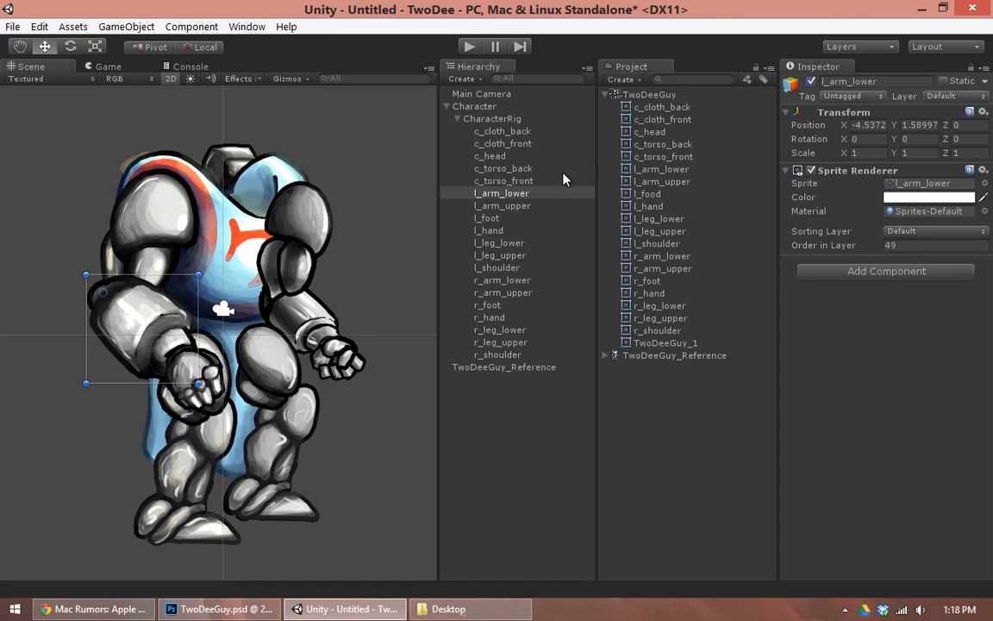
Set the order in layer of the l_arm_upper sprite to 50
left_click(511, 205)
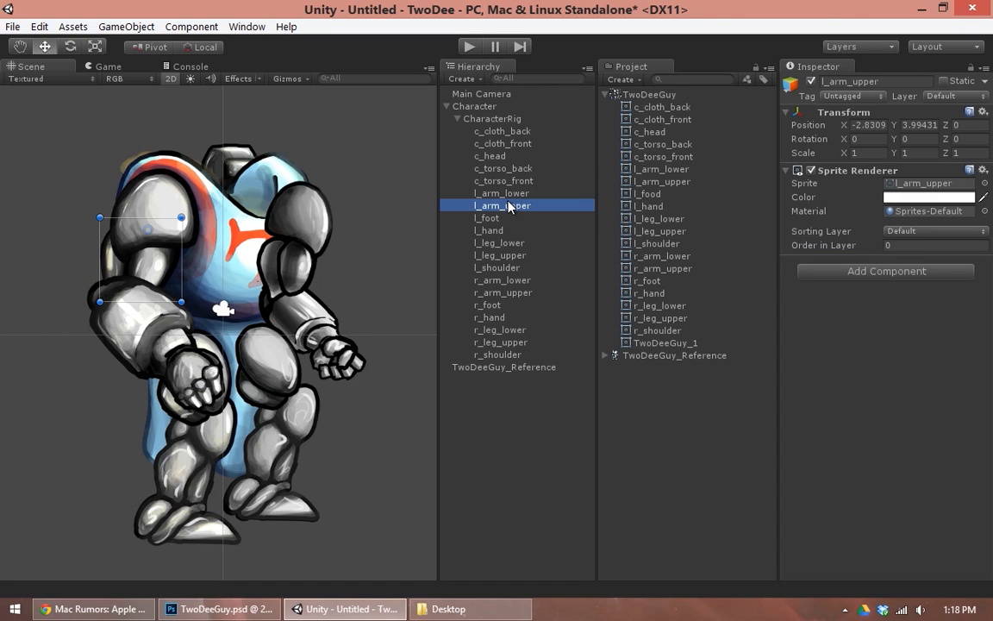
left_click(922, 245)
type("50")
key("Return")
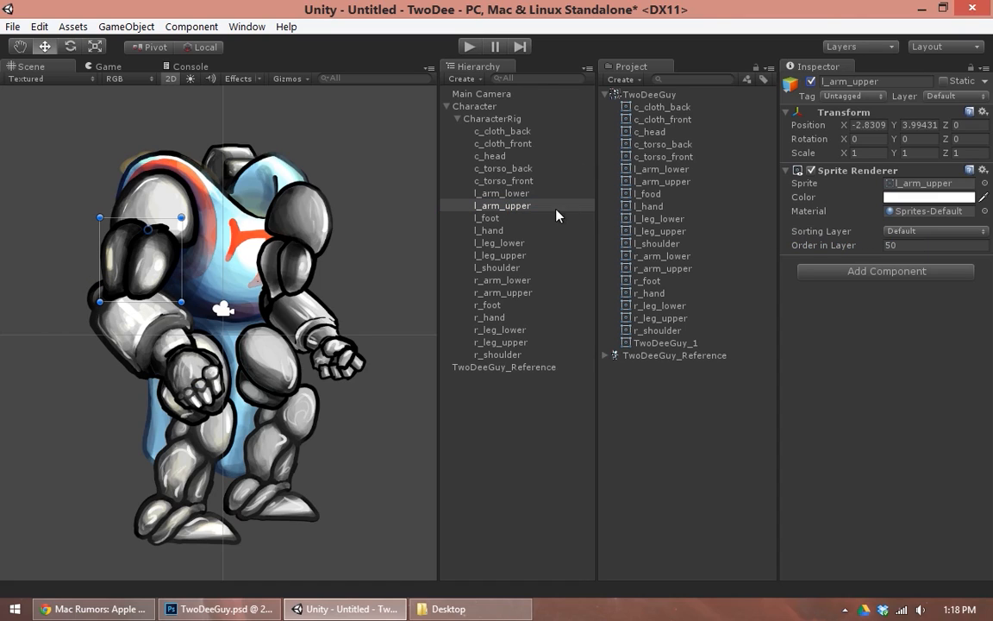
Set the order in layer of the l_shoulder sprite to 51
left_click(503, 268)
left_click(912, 246)
type("5")
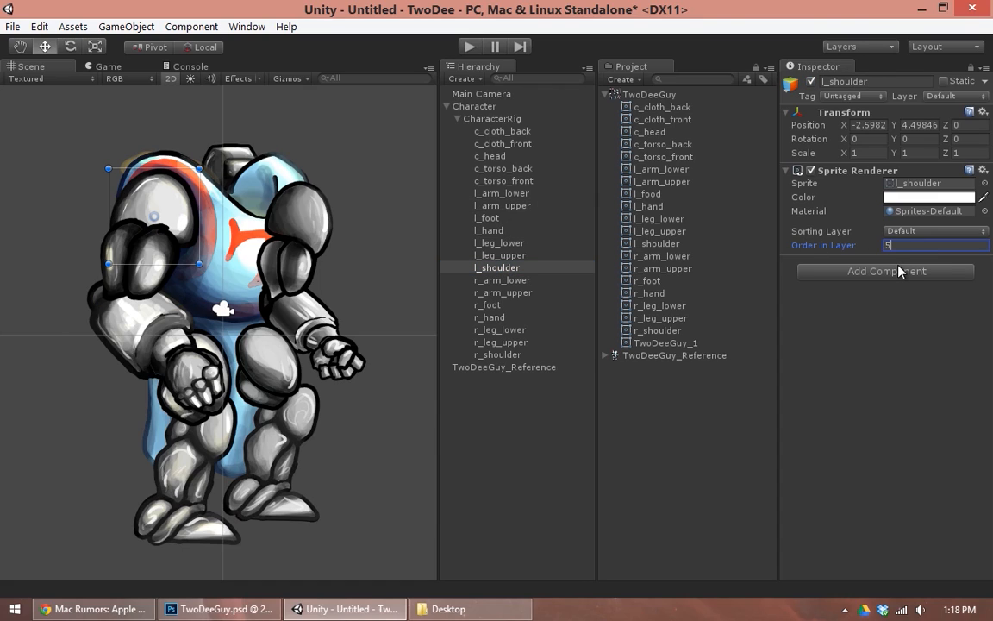
type("0")
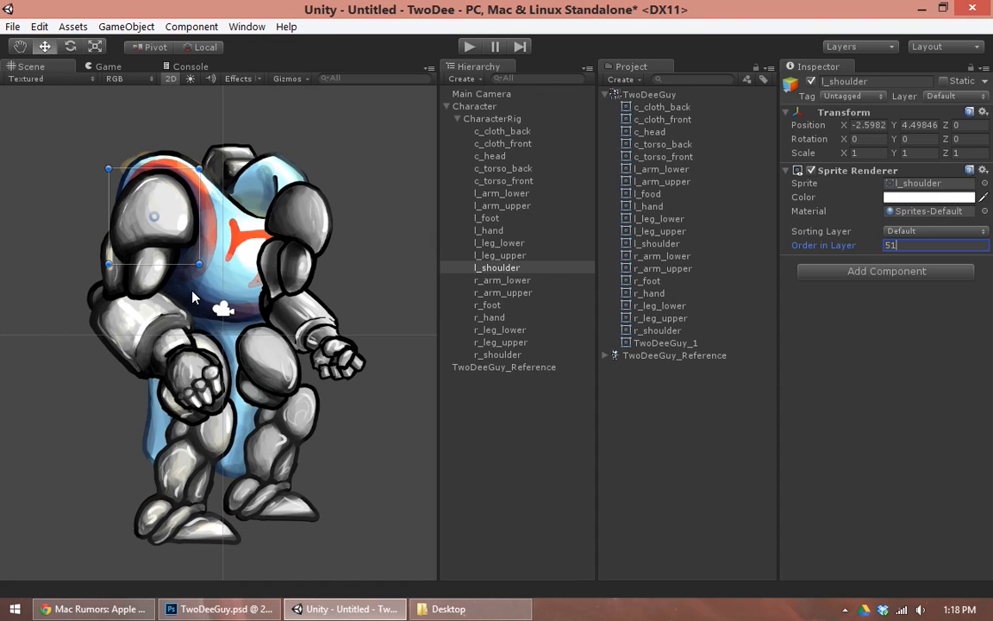
Set the order in layer of the c_torso_front sprite to 48
left_click(259, 272)
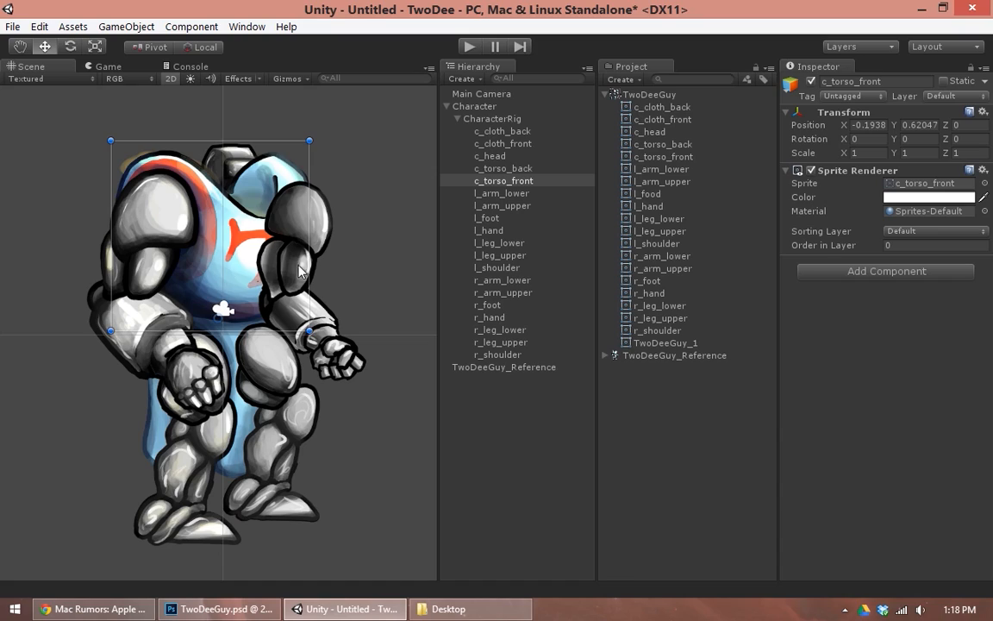
left_click(901, 245)
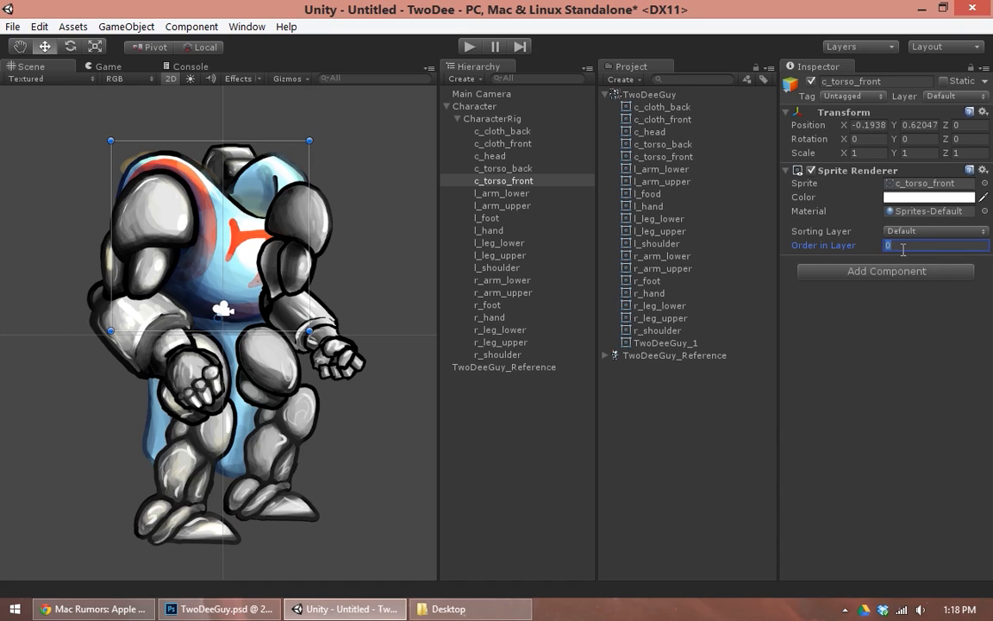
type("49")
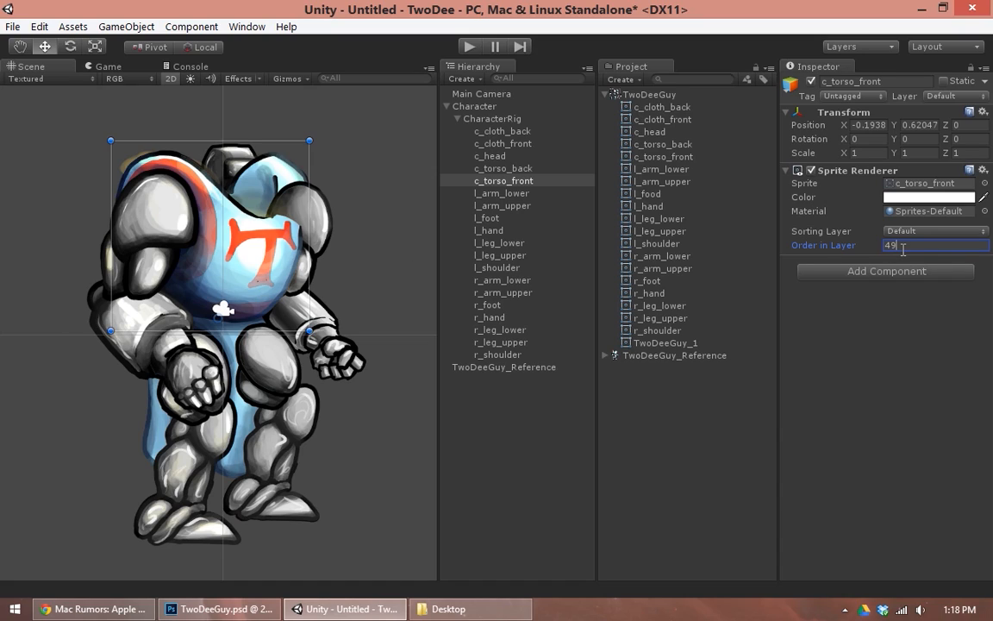
key("Return")
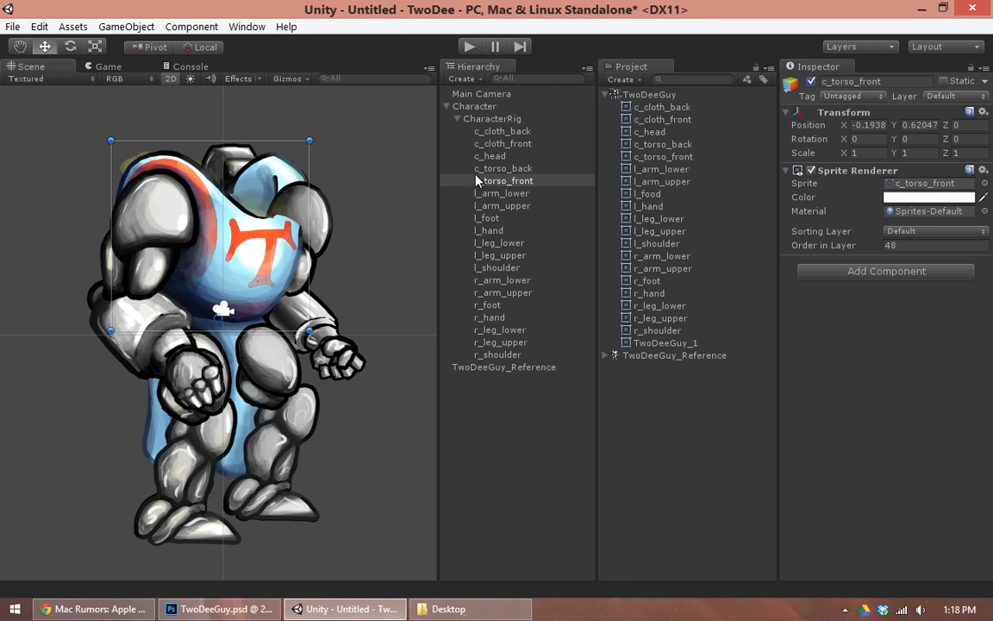
Set the order in layer of the c_torso_back sprite to 46
left_click(507, 169)
left_click(922, 231)
left_click(920, 248)
left_click(907, 245)
type("46")
key("Return")
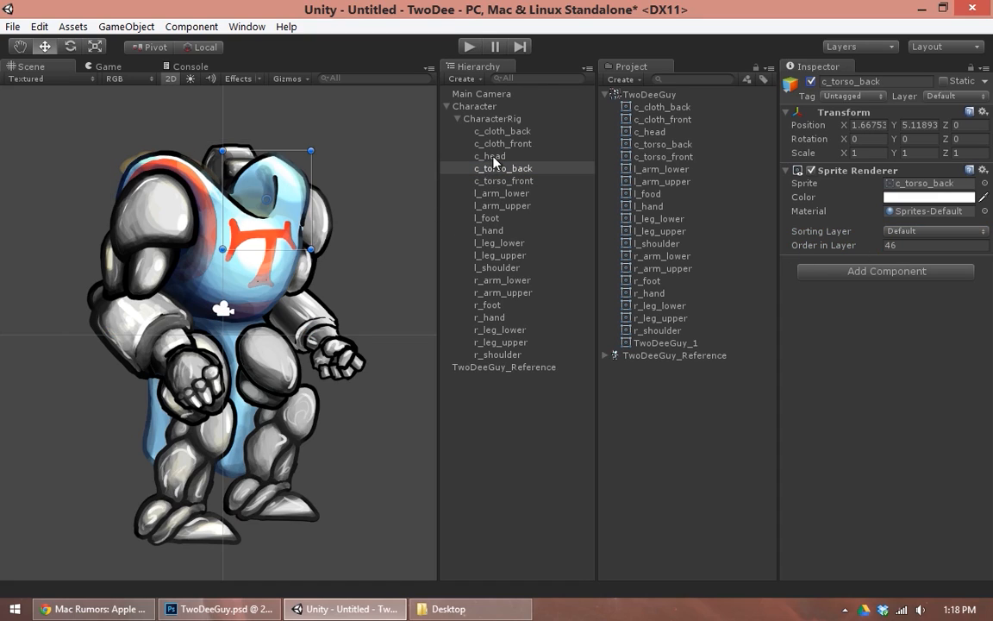
Set the order in layer of the c_head sprite to 47
left_click(491, 156)
left_click(897, 245)
type("47")
key("Return")
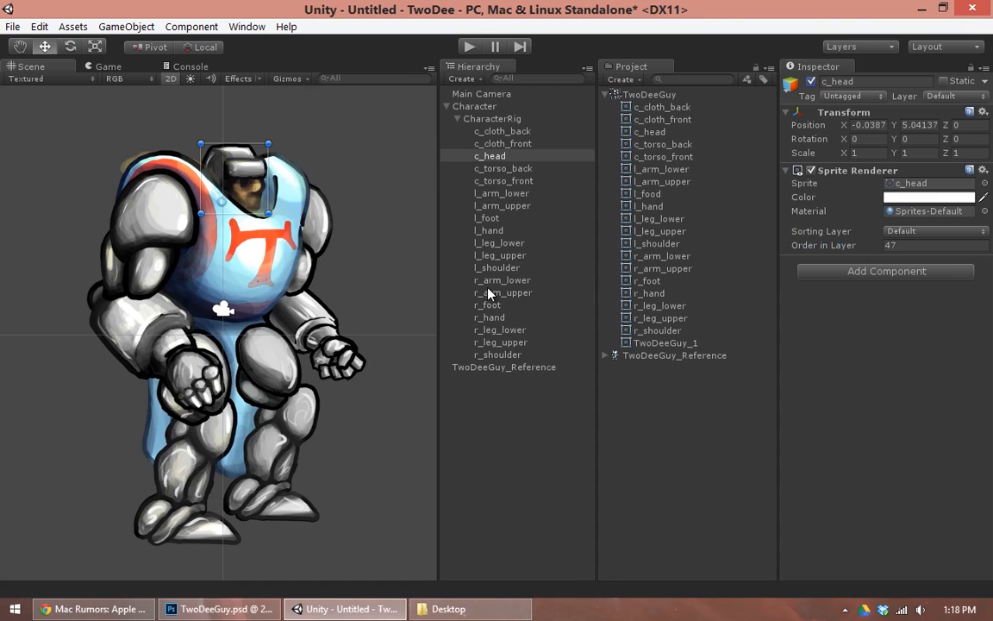
Set the order in layer of the c_cloth_front sprite to 49
left_click(507, 145)
left_click(918, 246)
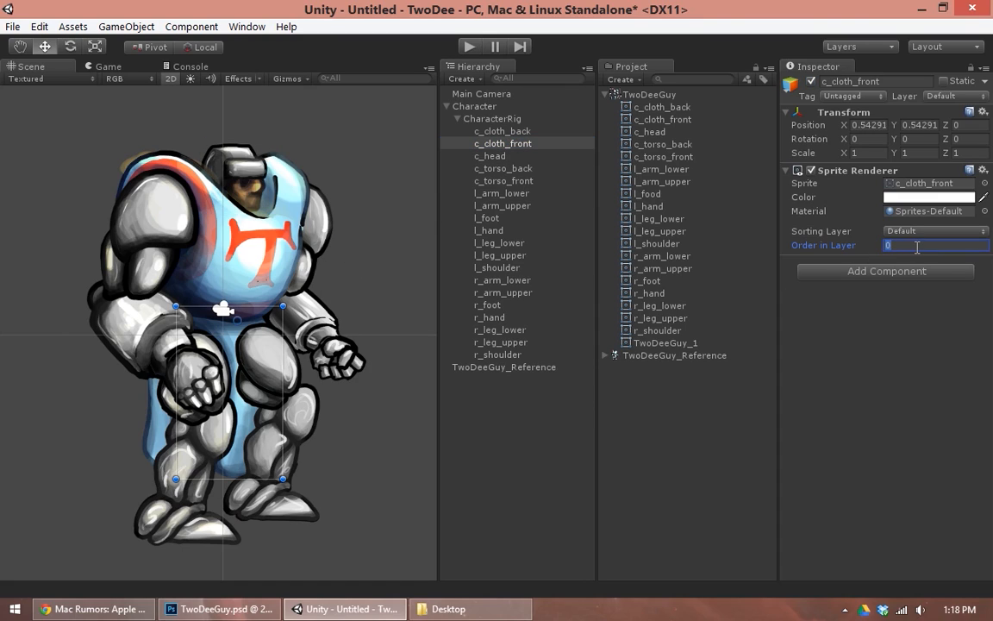
type("49")
key("Return")
left_click(917, 247)
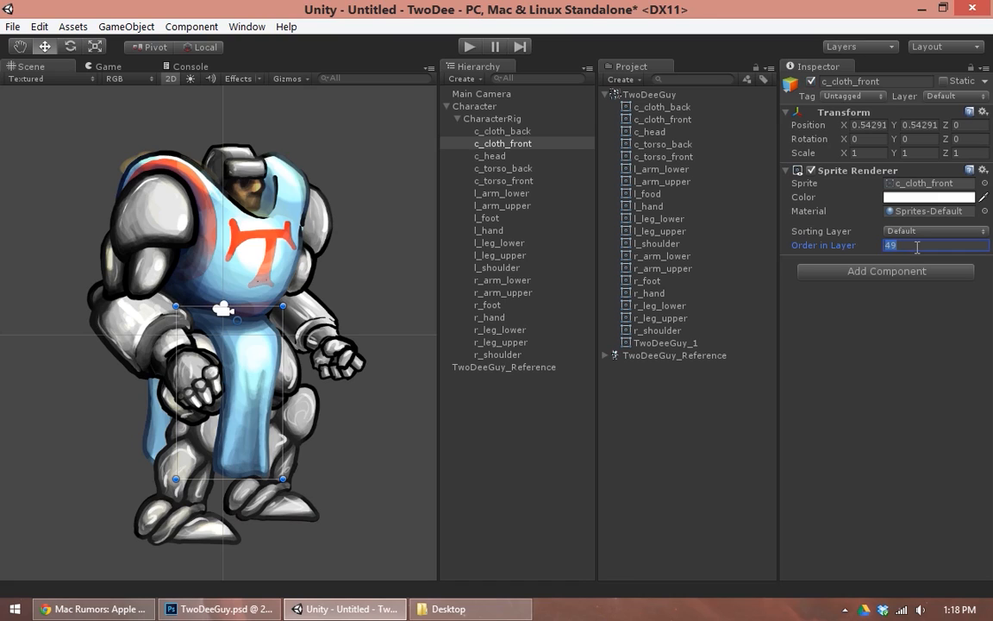
left_click_drag(202, 361, 251, 348)
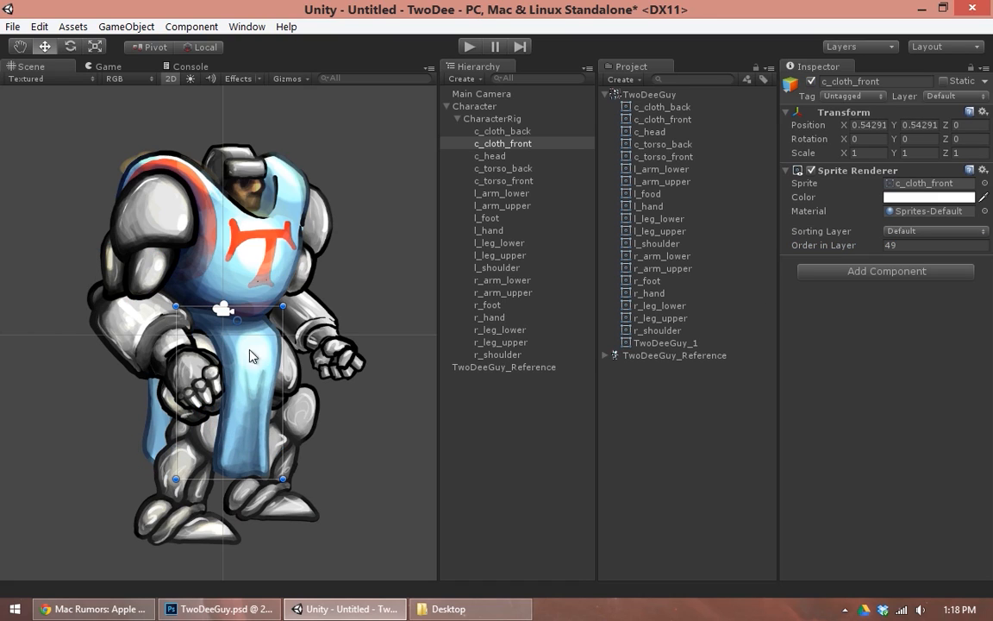
Check the order in layer of c_cloth_back, c_torso_front, l_arm_lower, l_arm_upper and l_foot
left_click(506, 131)
left_click(919, 246)
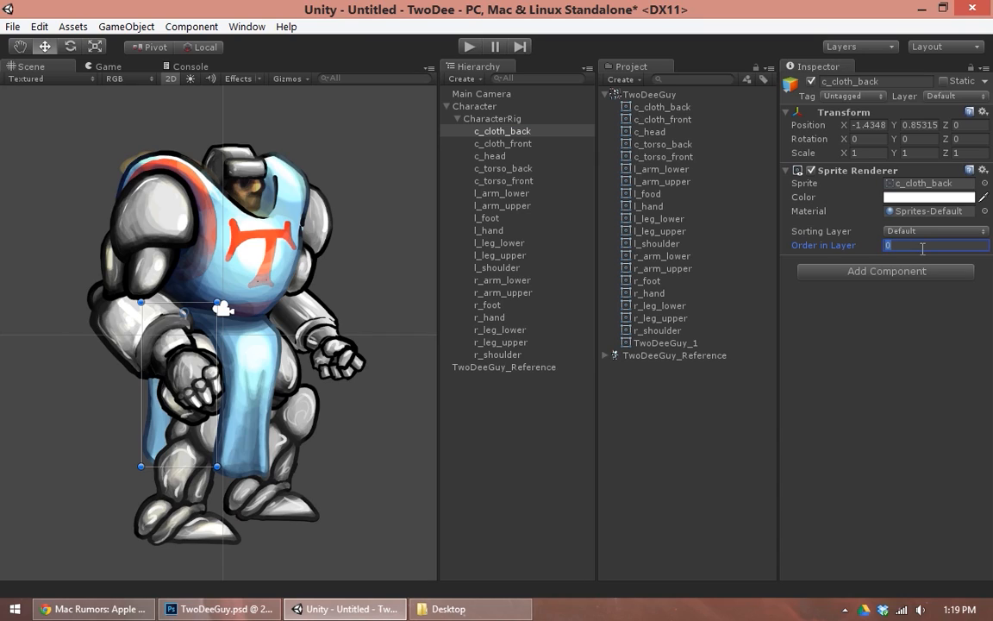
key("Return")
left_click(503, 181)
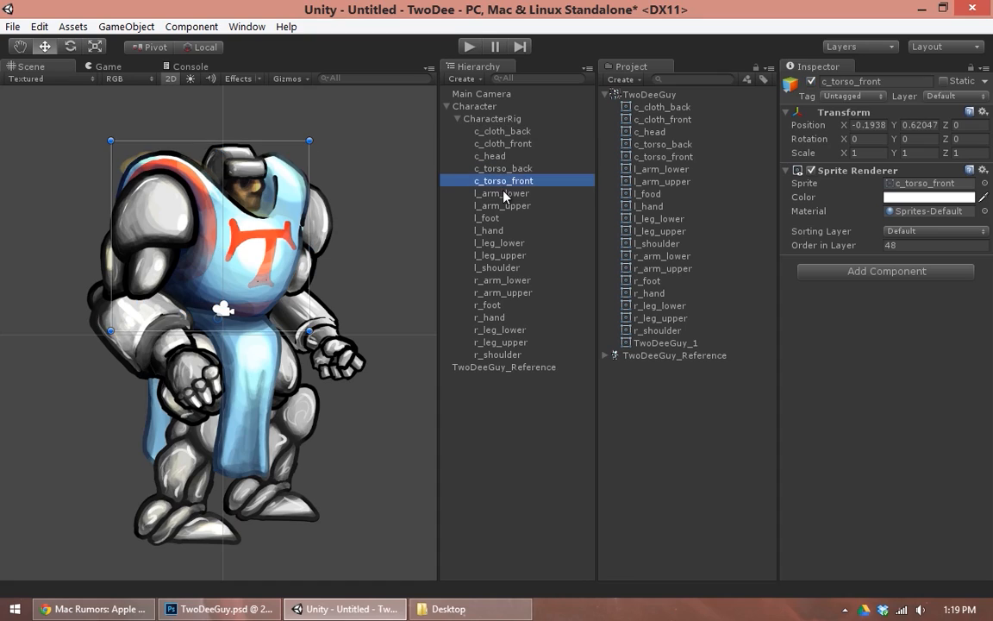
left_click(502, 193)
left_click(503, 205)
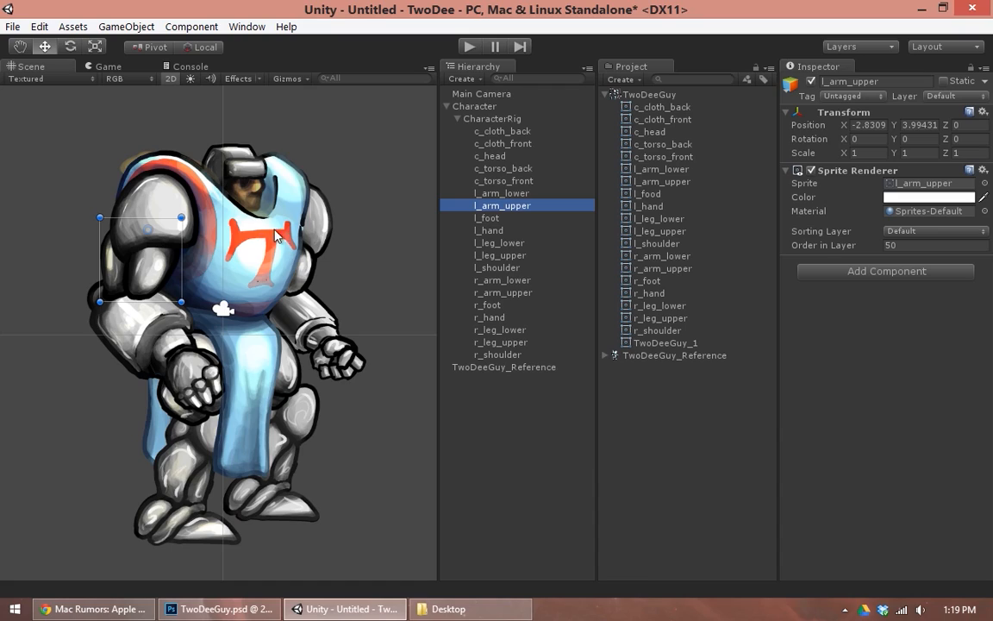
left_click(487, 219)
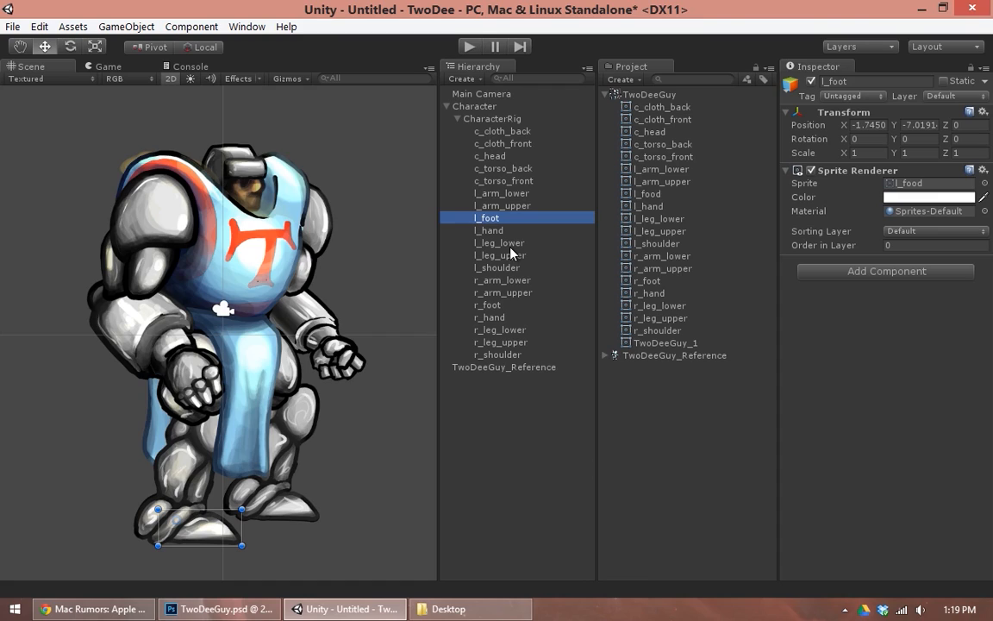
Open the TwoDeeGuy sprite sheet in the Sprite Editor and select the l_food sprite
left_click(659, 197)
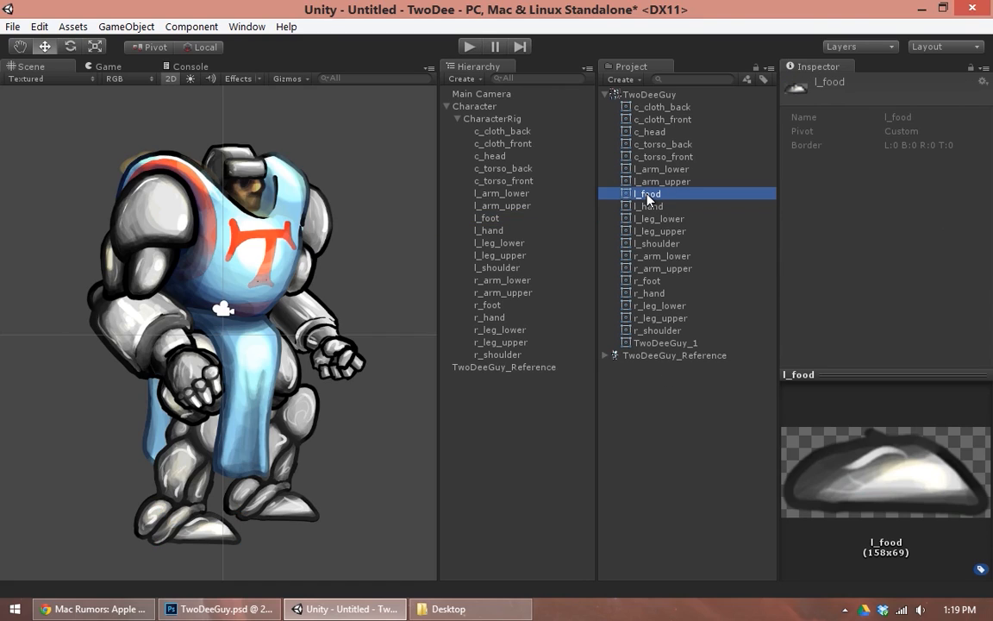
left_click(655, 94)
left_click(940, 182)
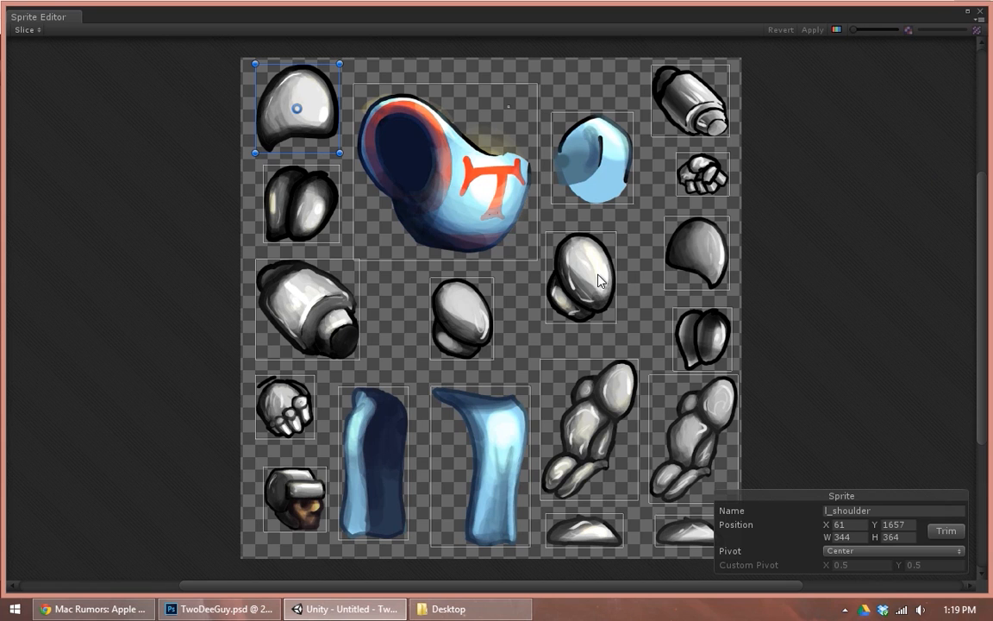
left_click(686, 527)
left_click(583, 530)
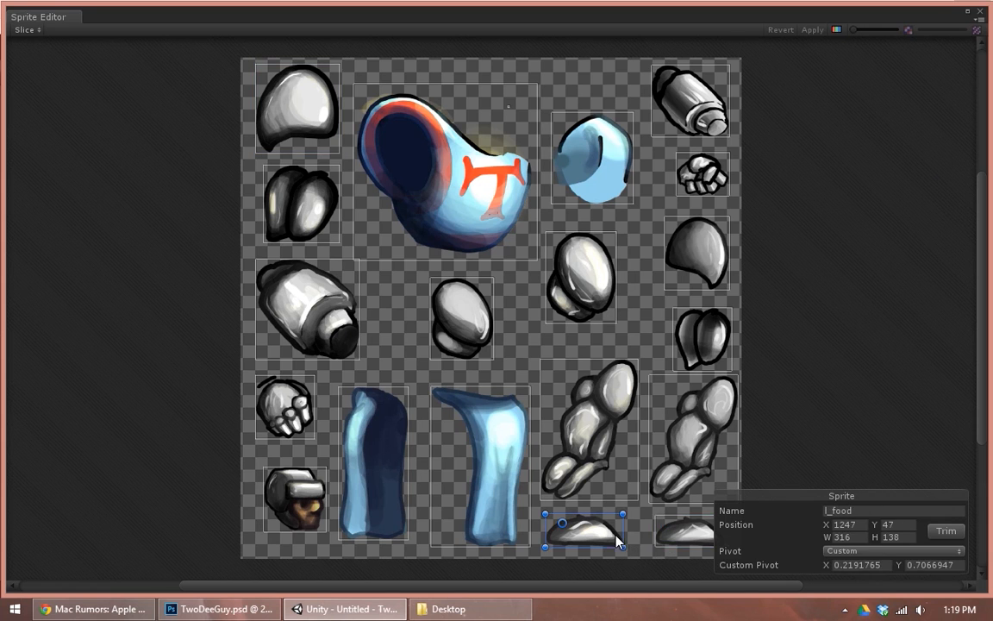
Rename the l_food sprite as l_foot, apply the change and close the Sprite Editor
left_click(840, 509)
left_click(866, 511)
type("]t\\")
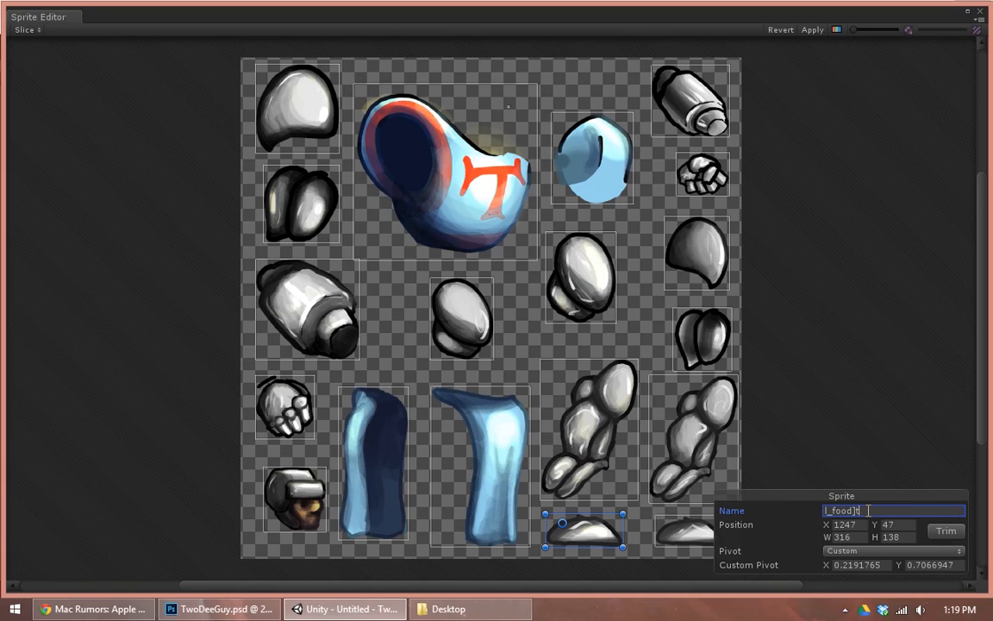
key("BackSpace")
key("BackSpace")
key("BackSpace")
key("BackSpace")
type("t")
left_click(812, 30)
left_click(980, 10)
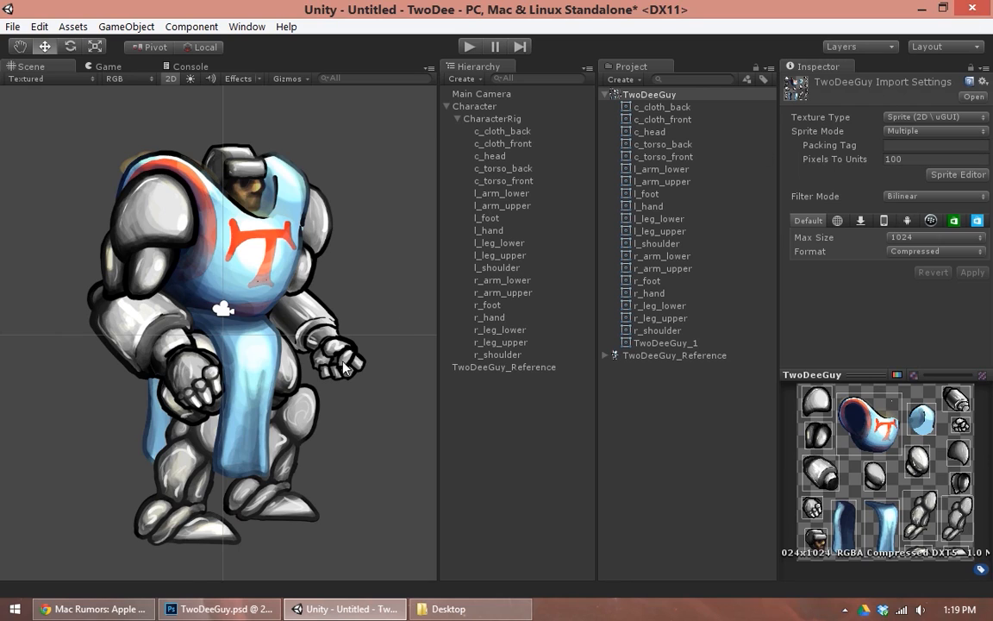
Go through the rig parts from c_cloth_back to l_hand and check each one's order in layer
left_click(198, 527)
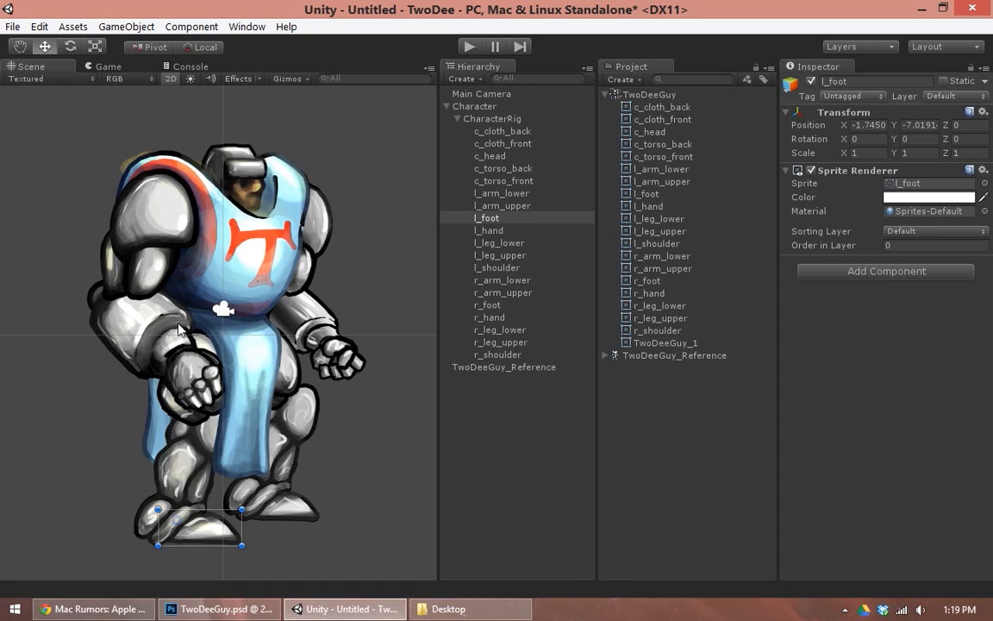
left_click(492, 132)
left_click(495, 144)
left_click(494, 156)
left_click(499, 168)
left_click(500, 182)
left_click(500, 193)
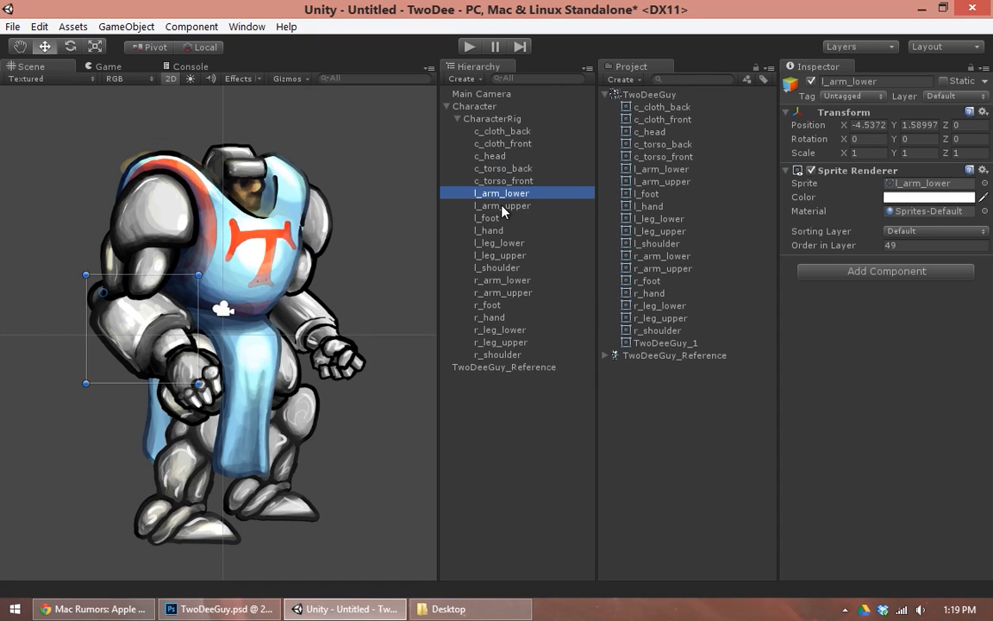
left_click(500, 206)
left_click(497, 218)
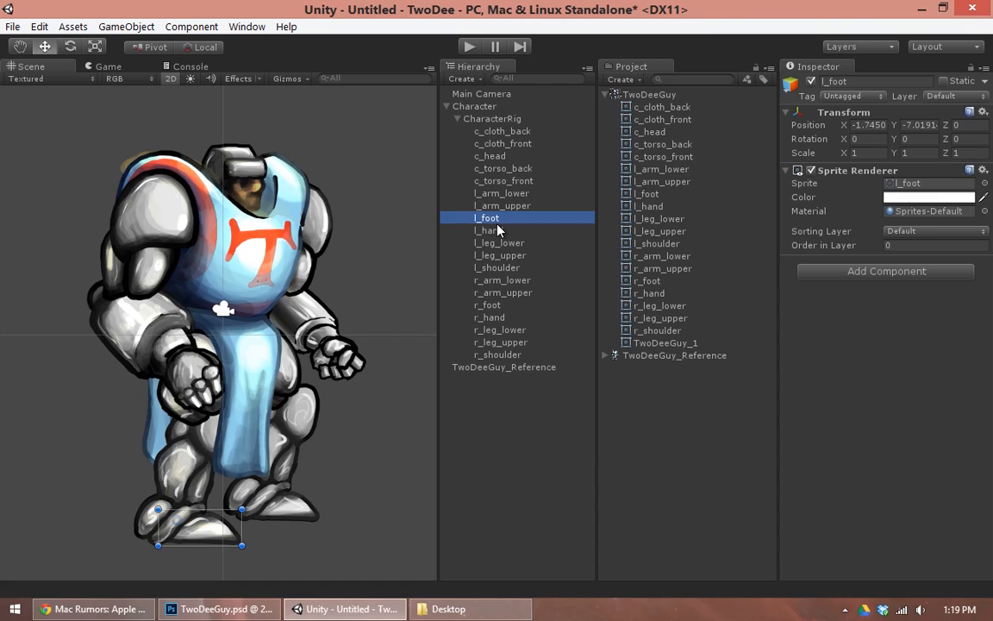
left_click(495, 230)
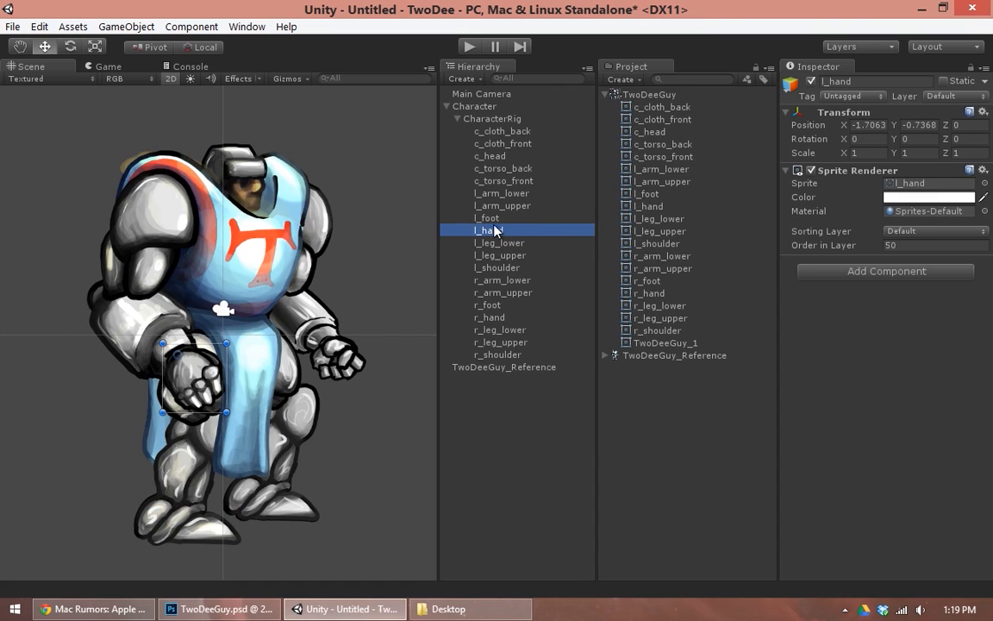
Set the order in layer of the l_foot sprite to 40
left_click(490, 218)
left_click(919, 244)
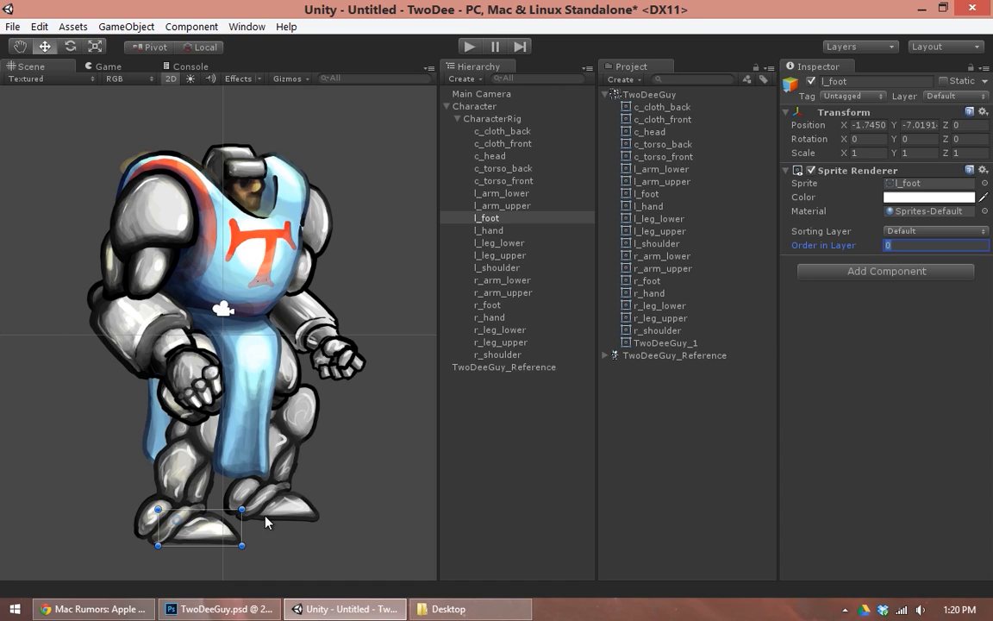
type("40")
key("Return")
Set the order in layer of the l_leg_lower sprite to 41
left_click(498, 228)
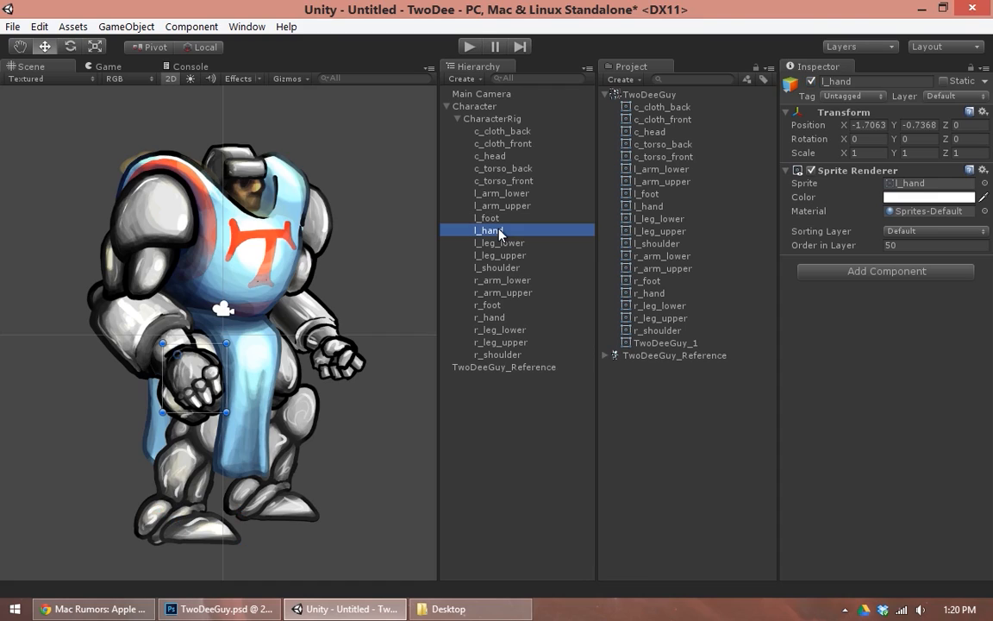
left_click(500, 243)
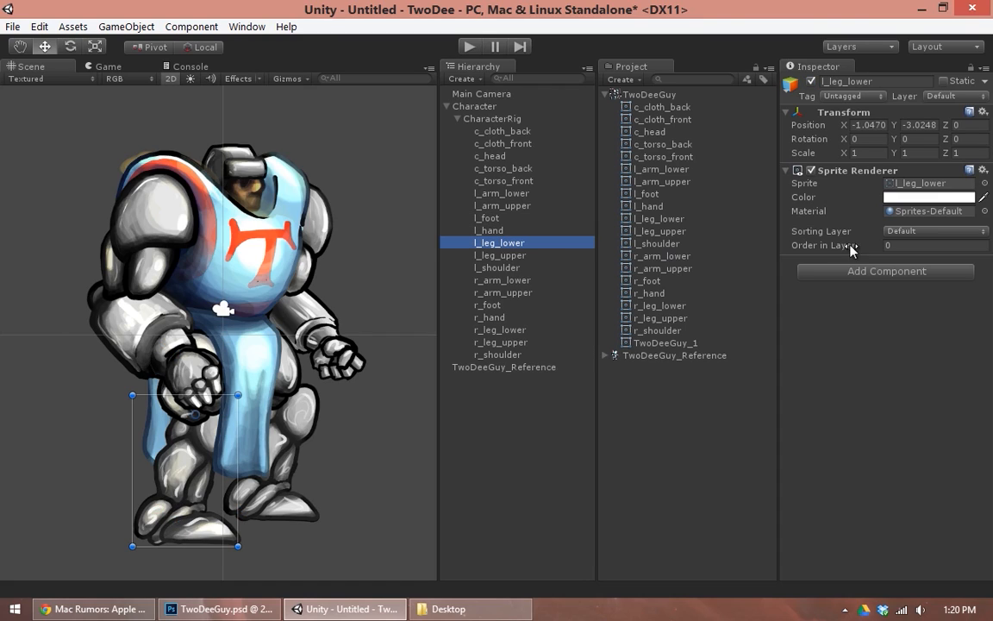
left_click(891, 245)
type("41")
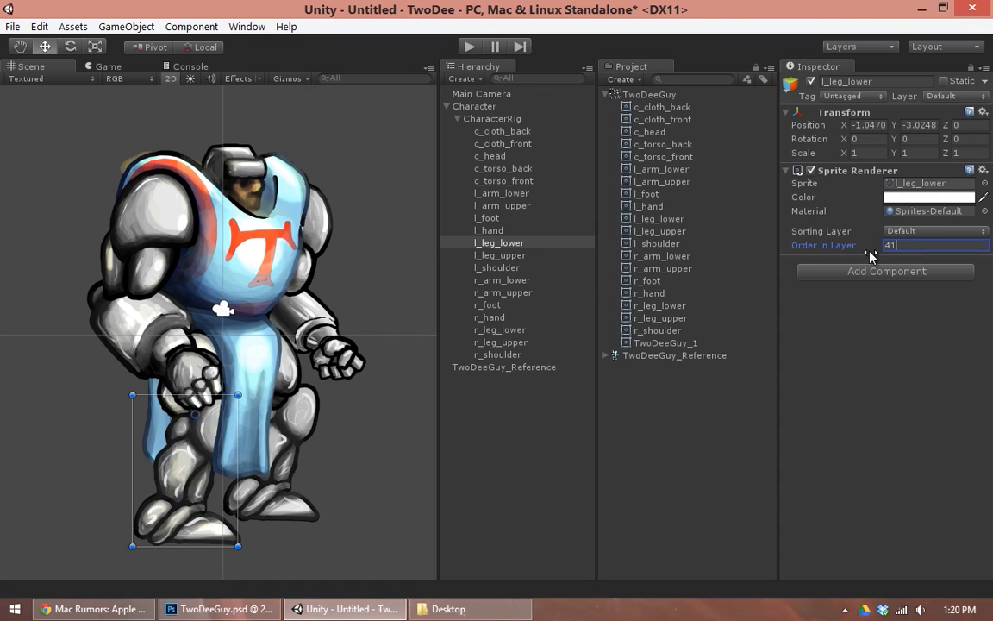
Set the order in layer of the l_leg_upper sprite to 40
left_click(483, 256)
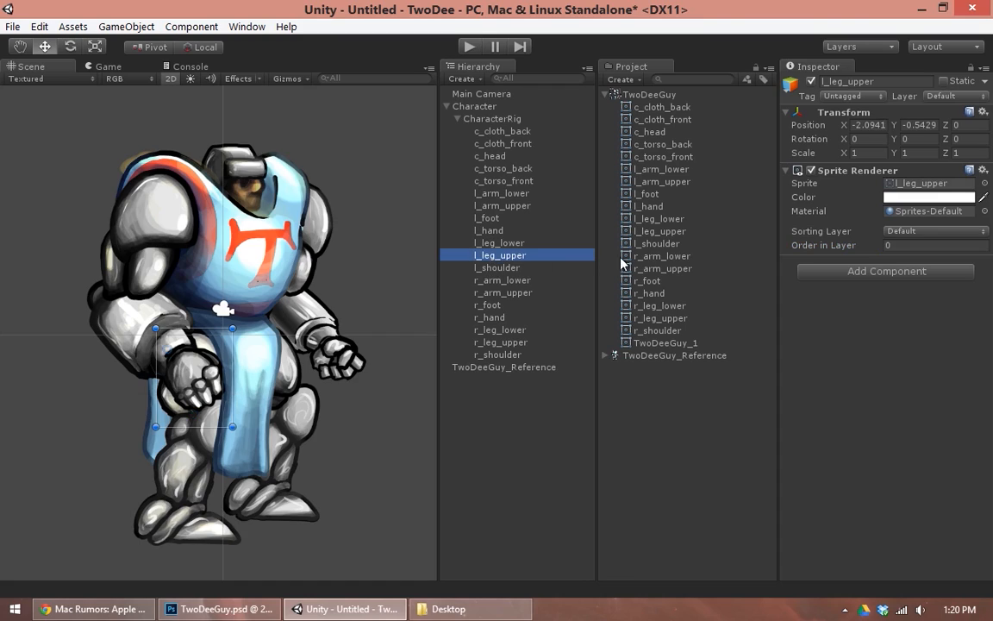
left_click(872, 246)
type("40")
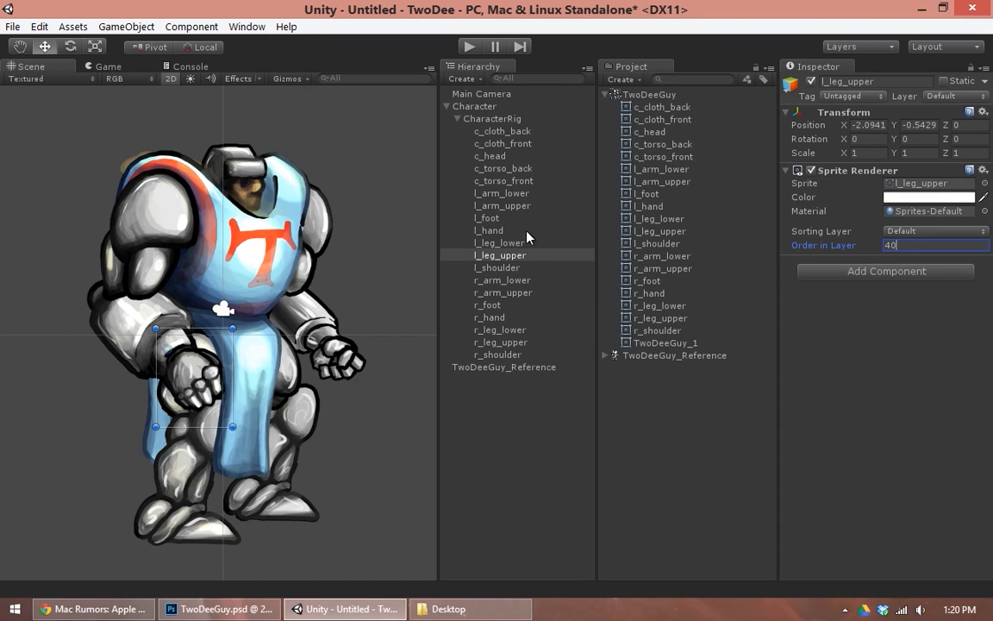
Set the order in layer of r_shoulder, r_arm_upper, r_arm_lower and r_hand together to 30
left_click(498, 267)
left_click(510, 281)
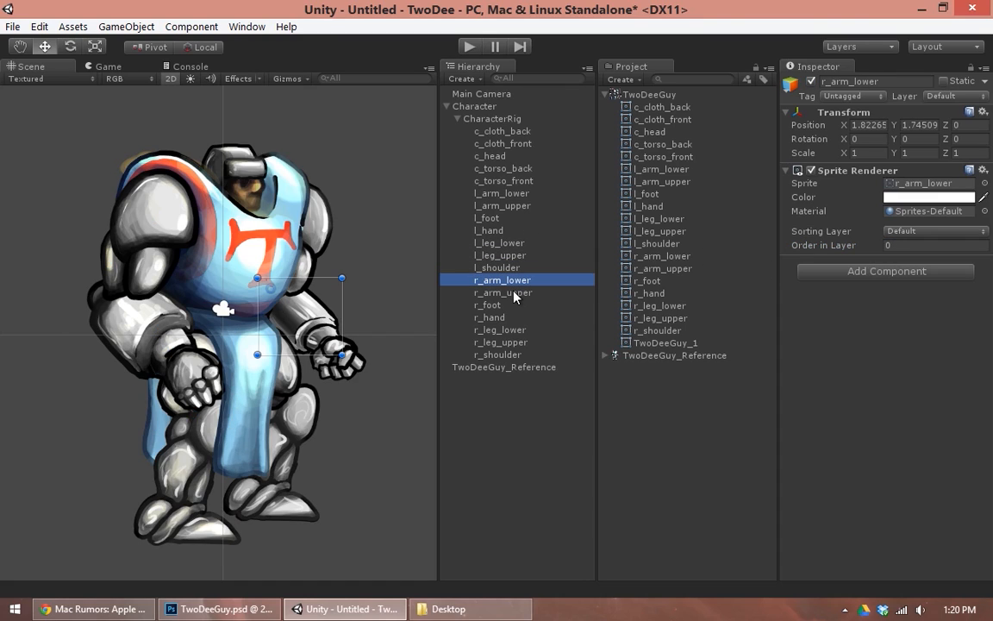
left_click(319, 238)
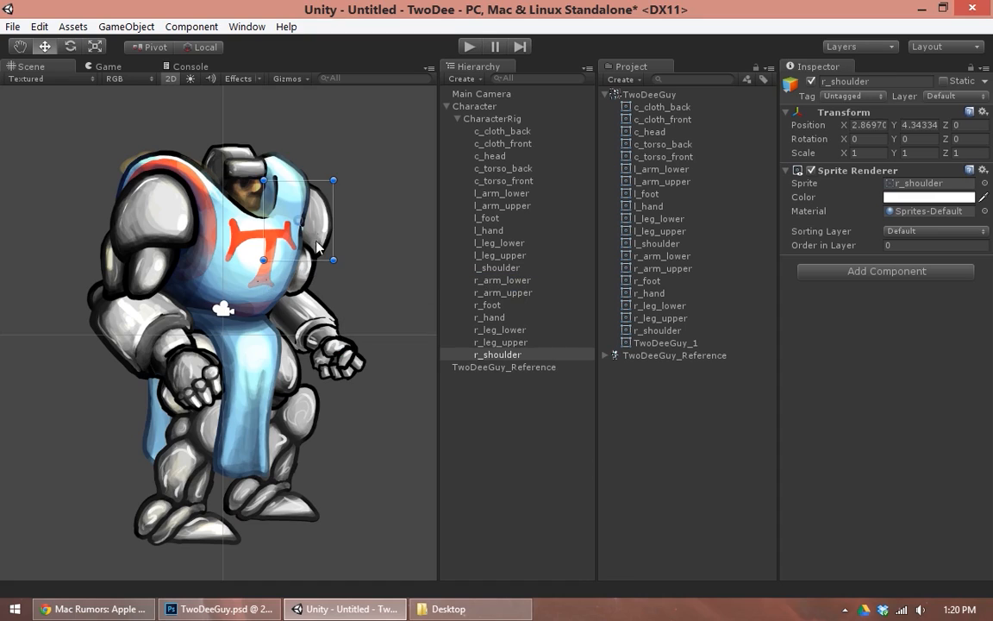
left_click(311, 284, "shift")
left_click(310, 318, "shift")
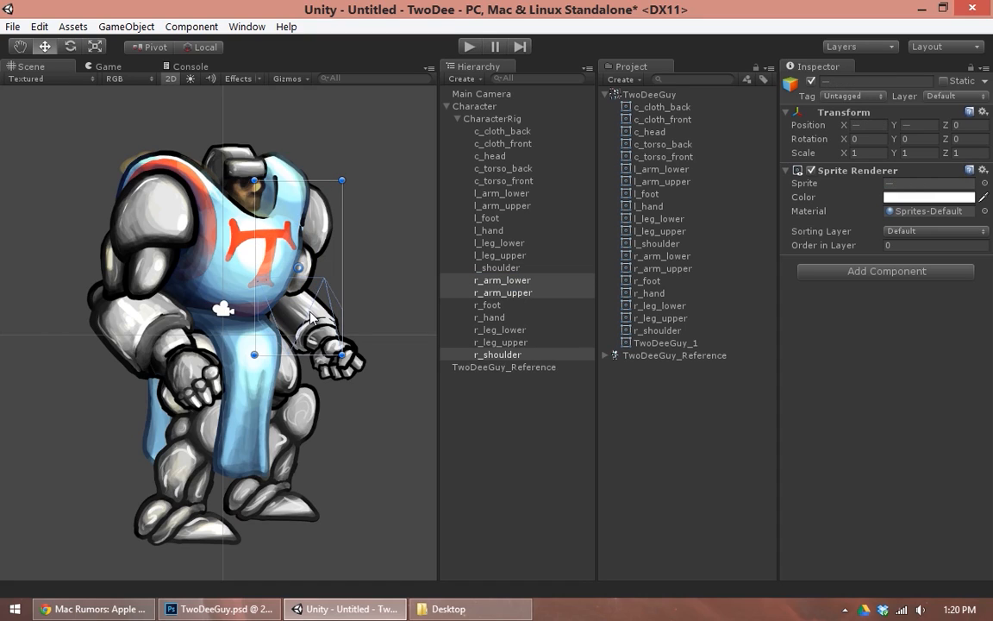
left_click(307, 336, "shift")
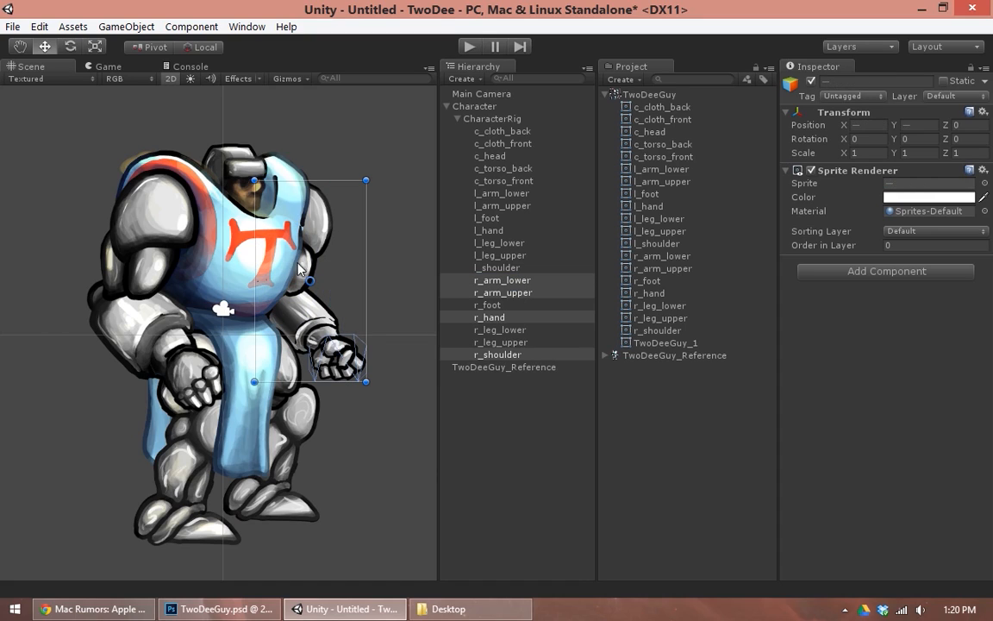
left_click(937, 246)
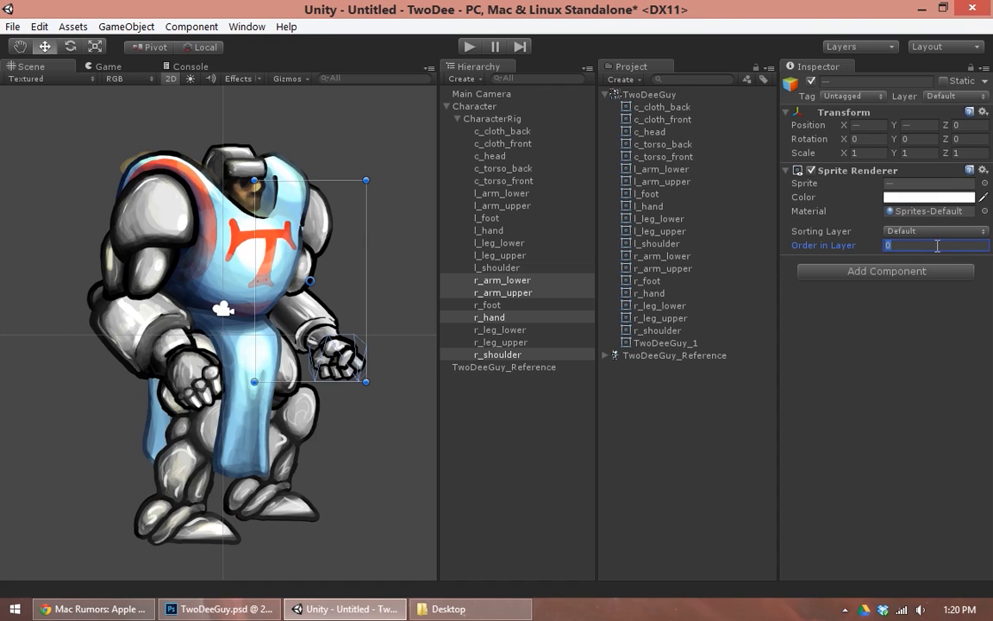
type("30")
Set the order in layer of the r_arm_upper sprite to 29
left_click(509, 281)
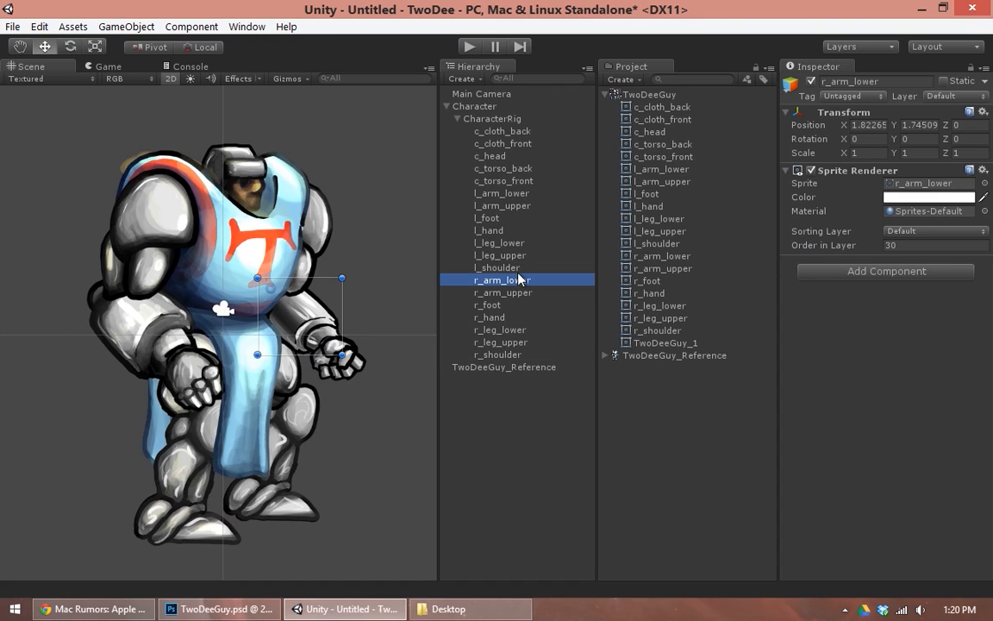
left_click(896, 246)
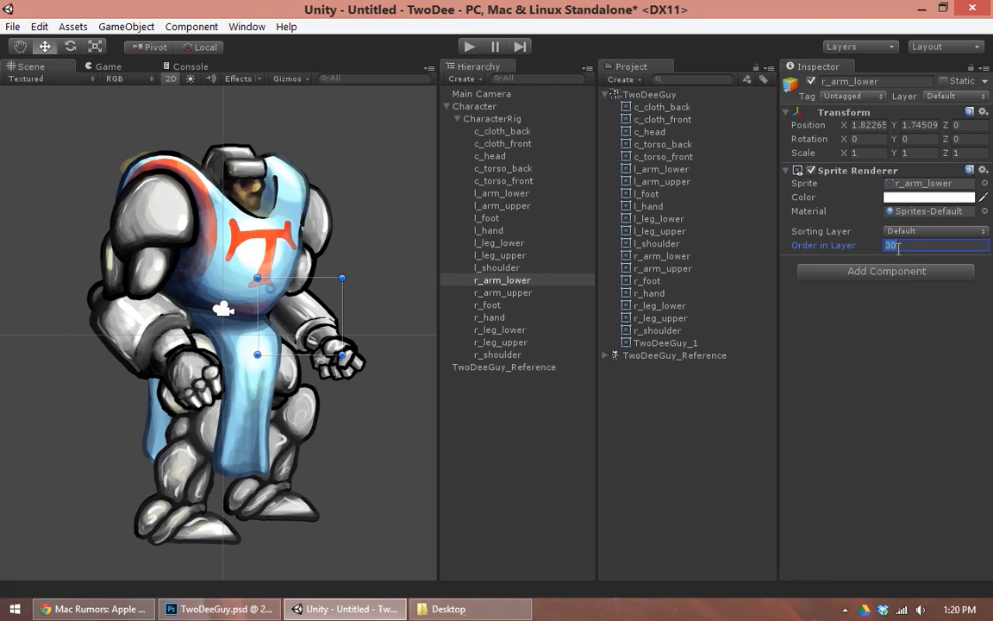
left_click(508, 293)
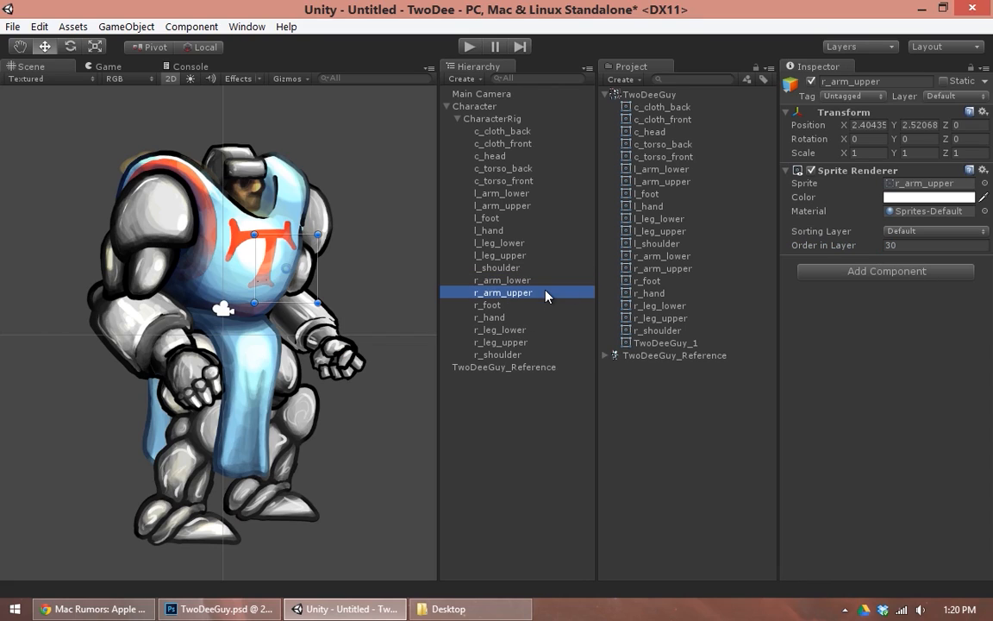
left_click(896, 245)
type("29")
key("Return")
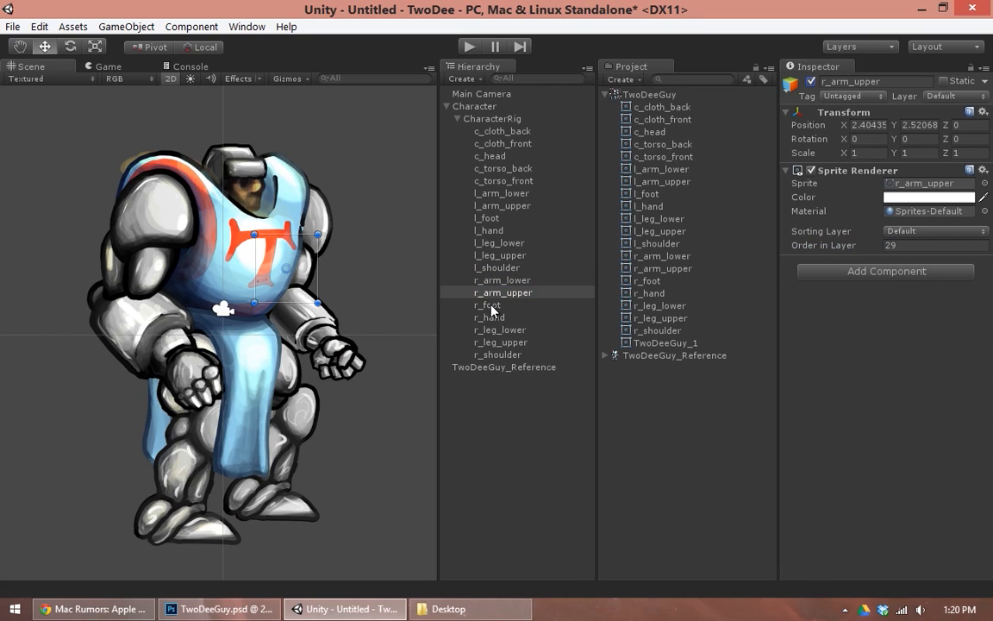
Check the order in layer of l_shoulder and try a value of 31 on r_shoulder
left_click(498, 267)
left_click(921, 246)
left_click(498, 353)
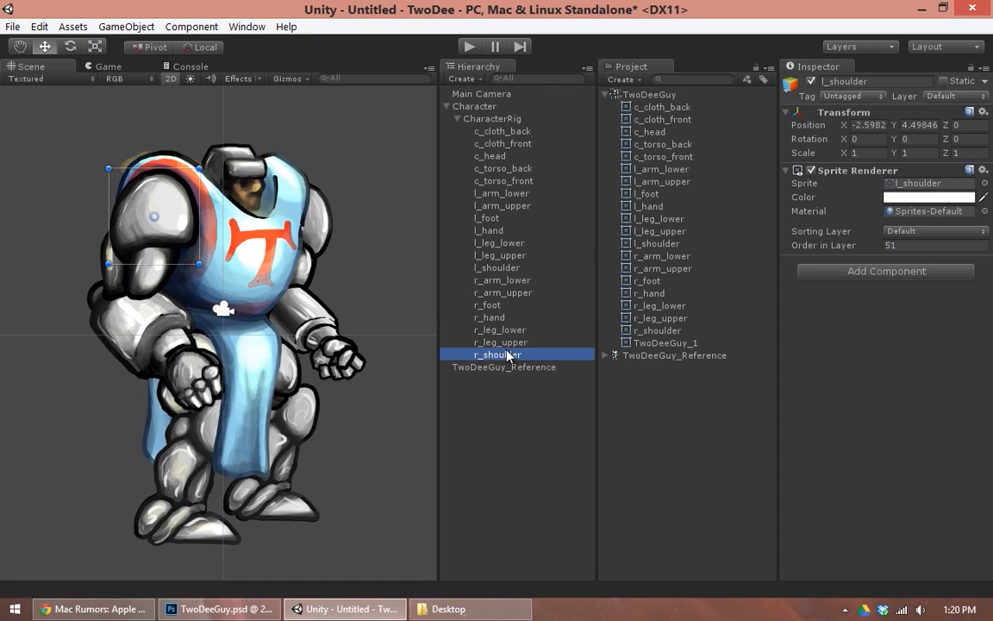
left_click(931, 245)
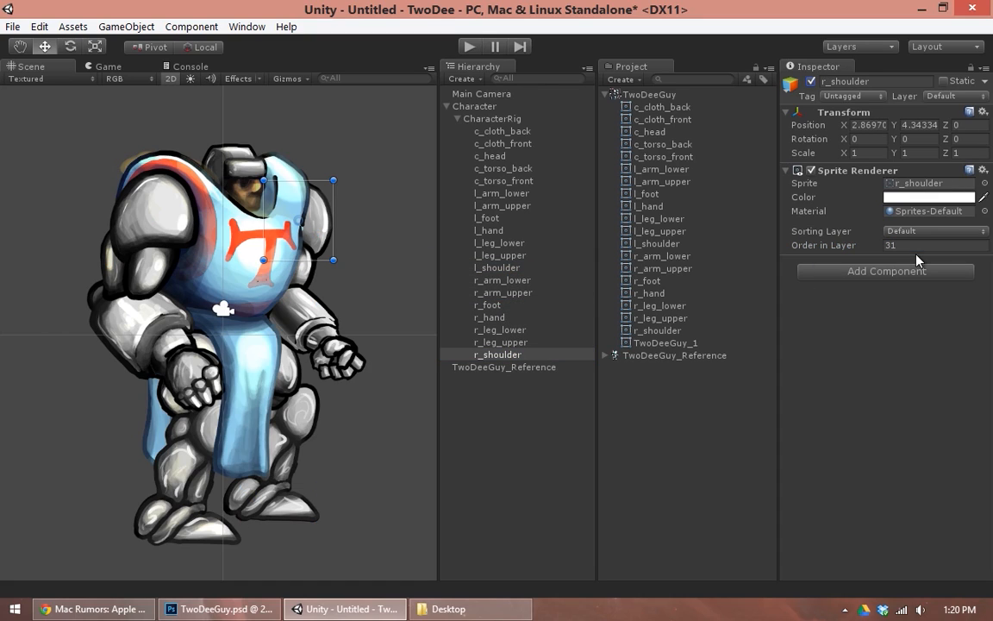
key("Return")
Set the order in layer of the r_hand sprite to 31
left_click(341, 364)
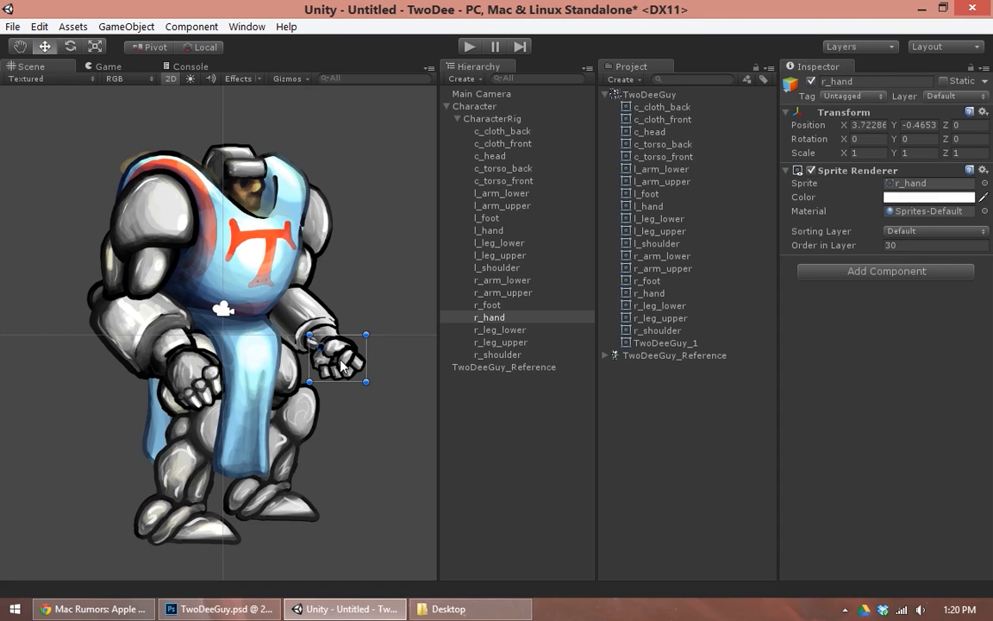
left_click(914, 247)
type("31")
key("Return")
Set the order in layer of r_leg_upper, r_leg_lower and r_foot together to 20
left_click(304, 390)
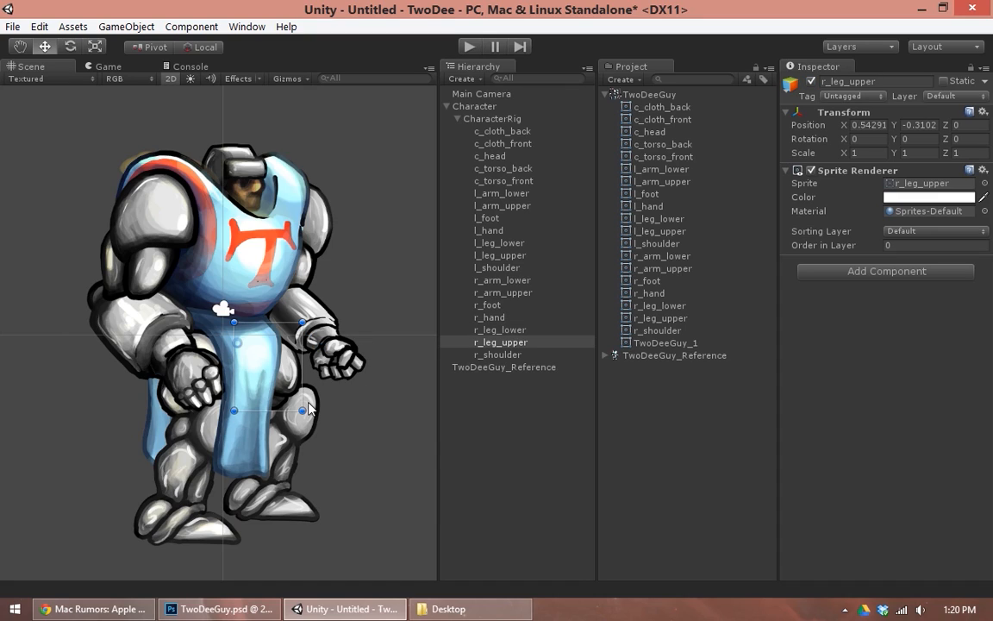
left_click(291, 420, "shift")
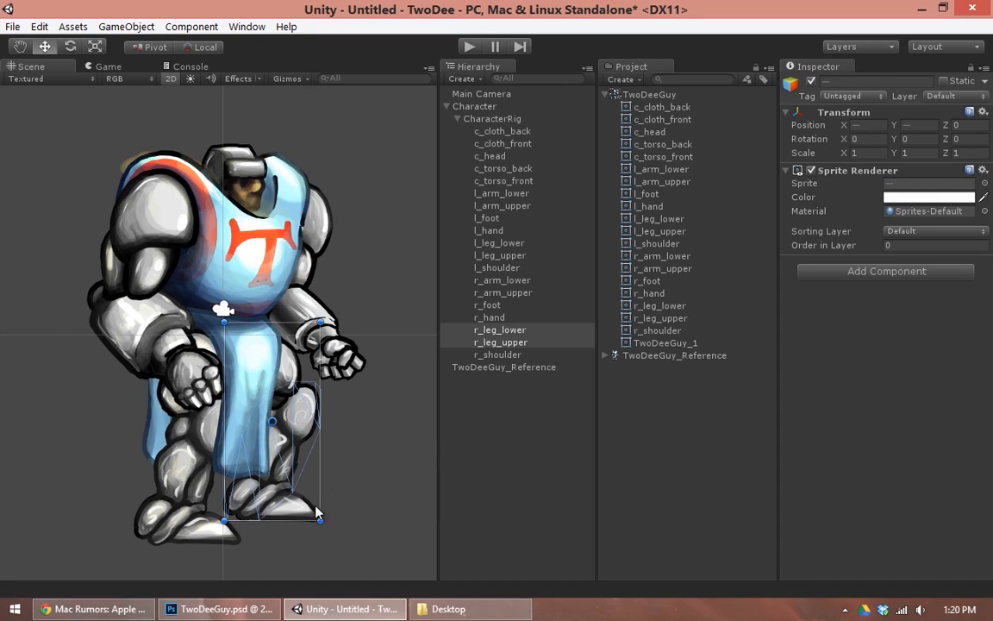
left_click(488, 304, "ctrl")
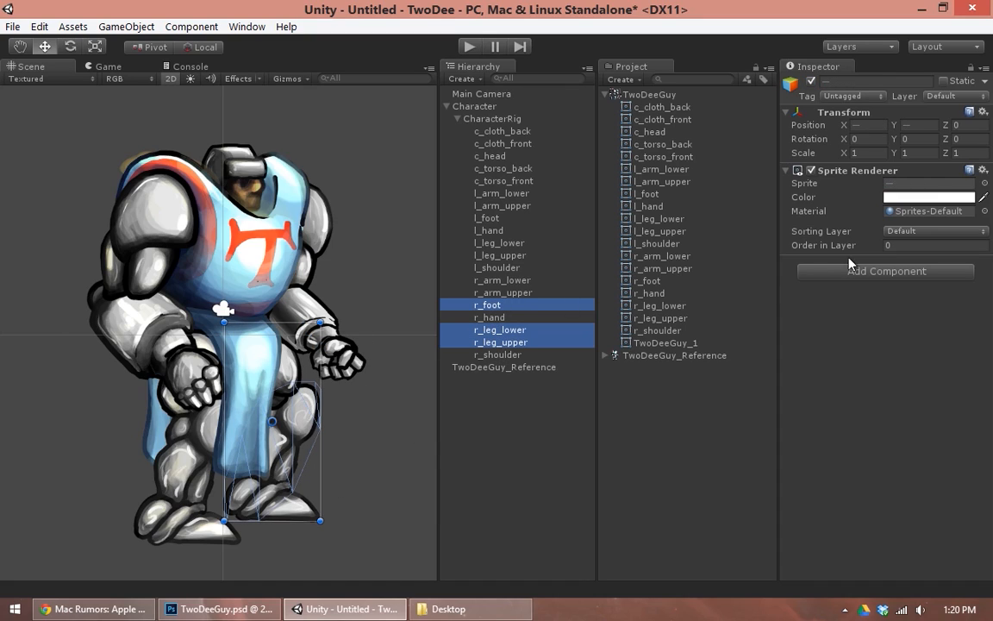
left_click(893, 246)
type("20")
key("Return")
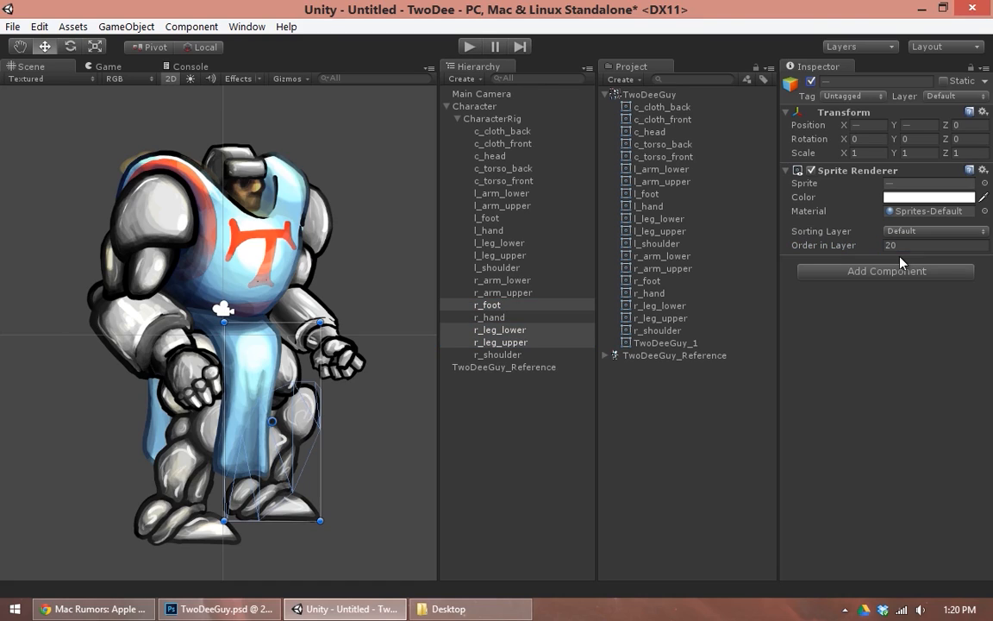
Set the order in layer of the r_foot sprite to 19
left_click(550, 306)
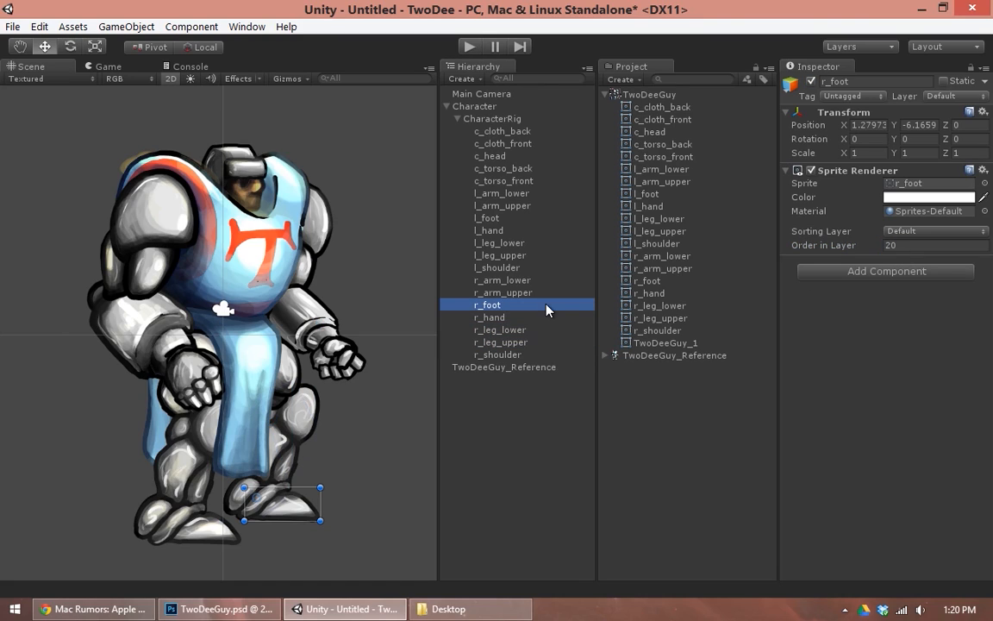
left_click(901, 247)
type("19")
key("Return")
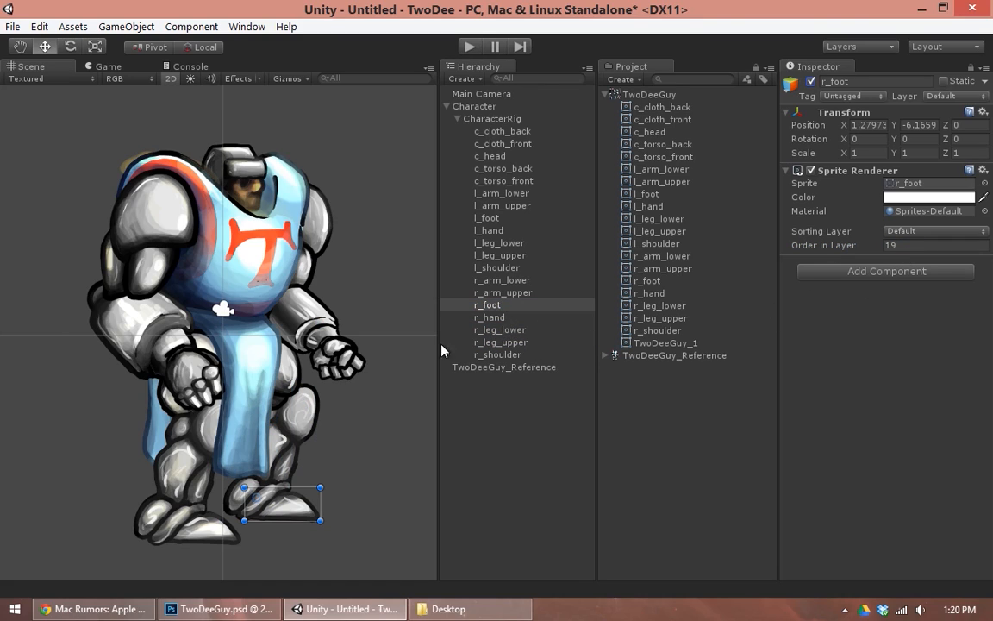
Set the order in layer of the r_leg_upper sprite to 19 and clear the selection
left_click(312, 405)
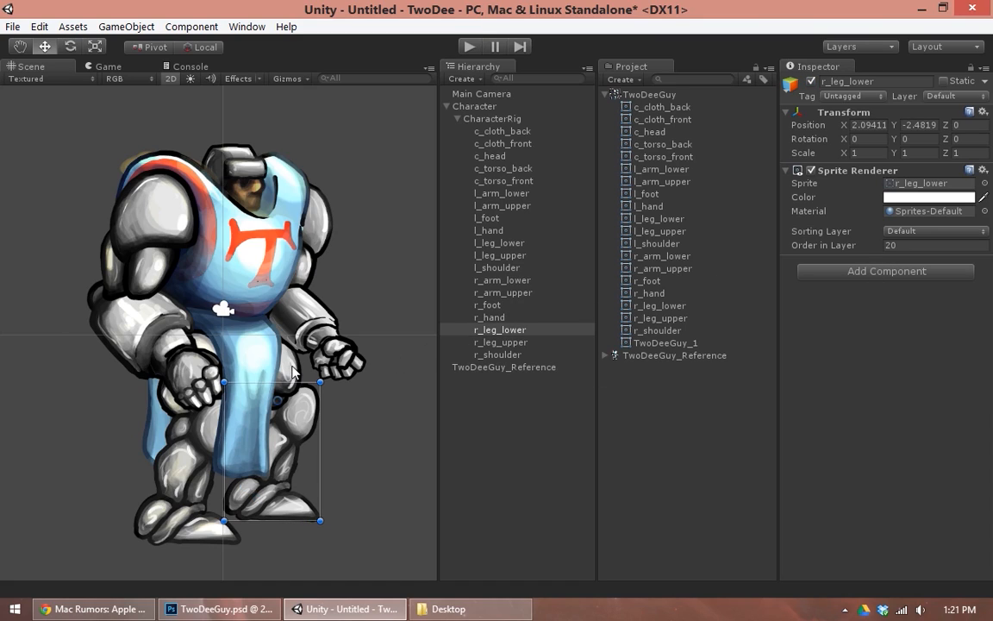
left_click(266, 335)
left_click(921, 245)
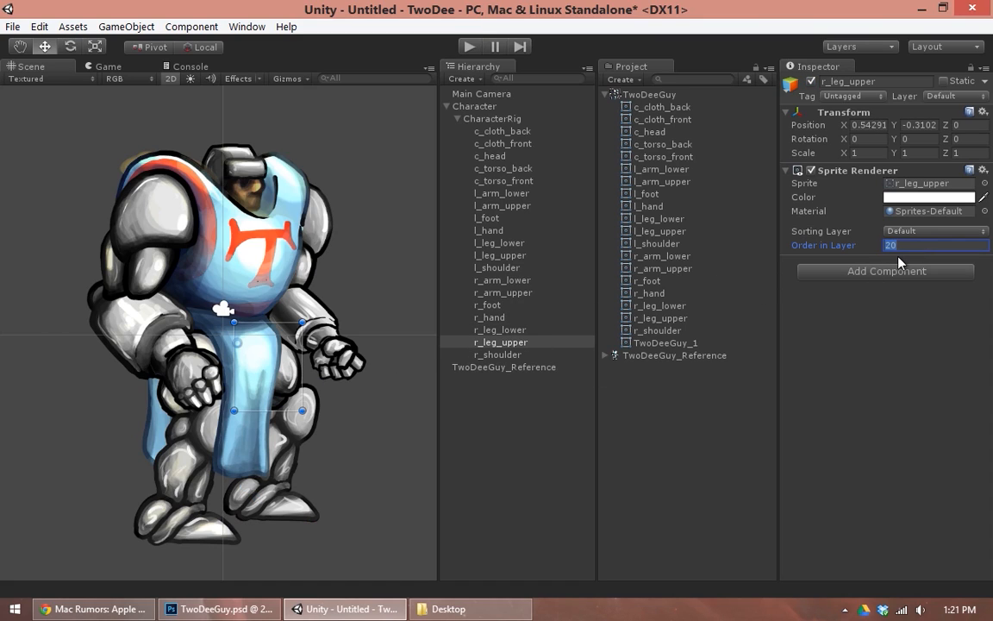
left_click(371, 315)
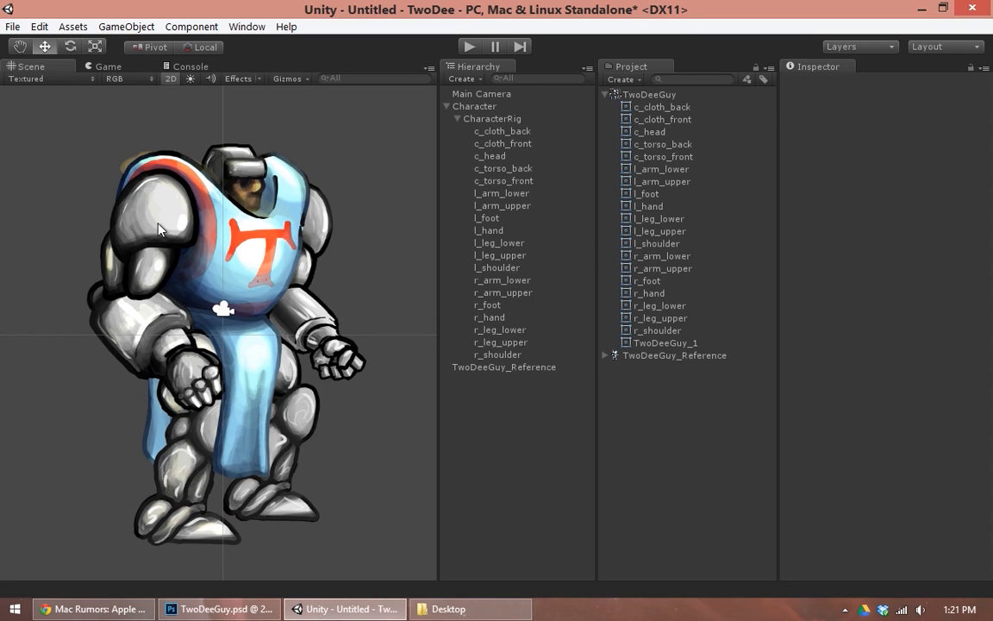
Try rotating l_shoulder on its own to check whether the rest of the left arm follows, and undo the rotation
left_click(142, 200)
left_click(102, 282, "shift")
left_click(151, 345, "shift")
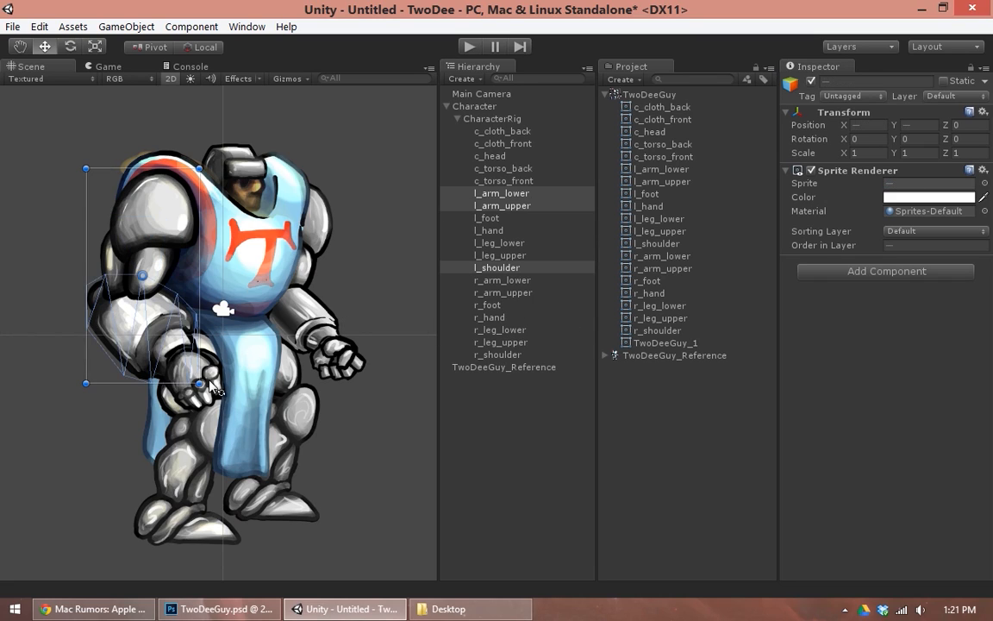
left_click(128, 206)
key("e")
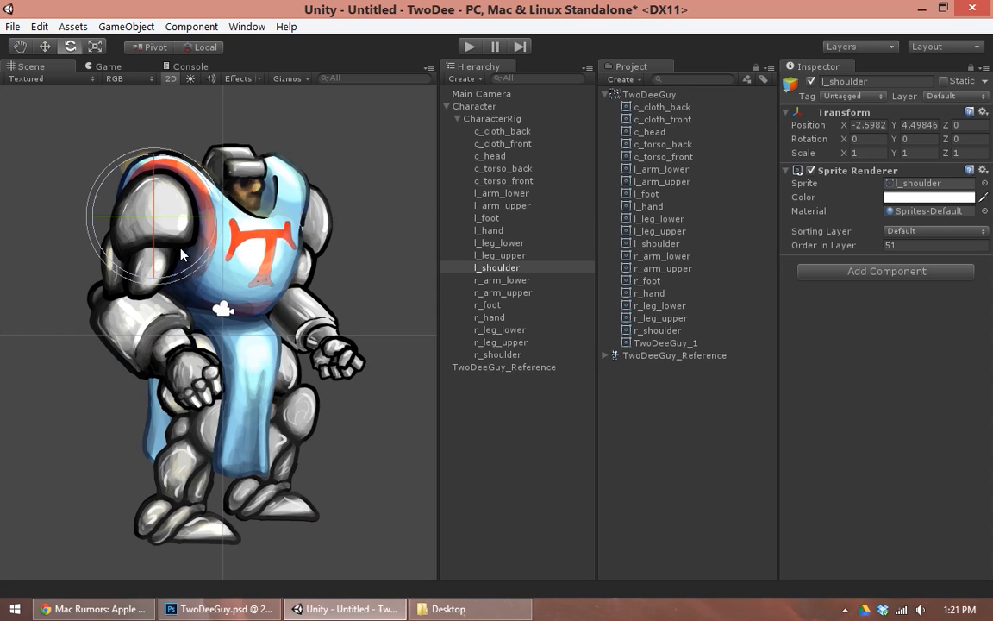
left_click_drag(211, 241, 197, 278)
key("ctrl+z")
Parent the left arm as a chain, with l_arm_upper under l_shoulder, l_arm_lower under l_arm_upper and l_hand under l_arm_lower
left_click(500, 268)
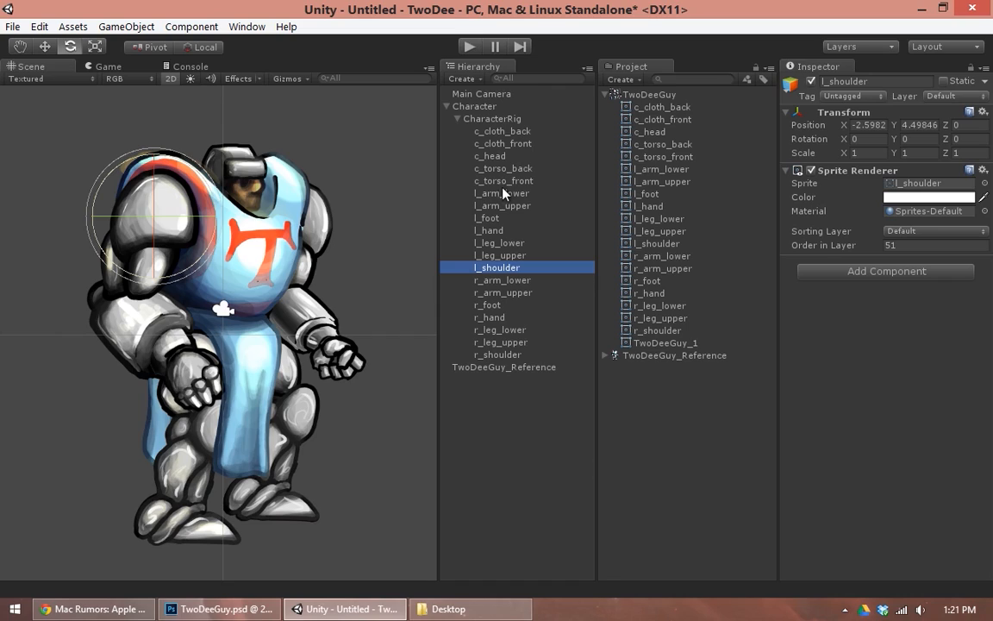
left_click_drag(503, 205, 509, 269)
left_click_drag(507, 197, 515, 268)
left_click_drag(503, 206, 510, 261)
Test the left arm chain by rotating l_shoulder, l_arm_lower and l_hand in turn, undoing each rotation
left_click(504, 231)
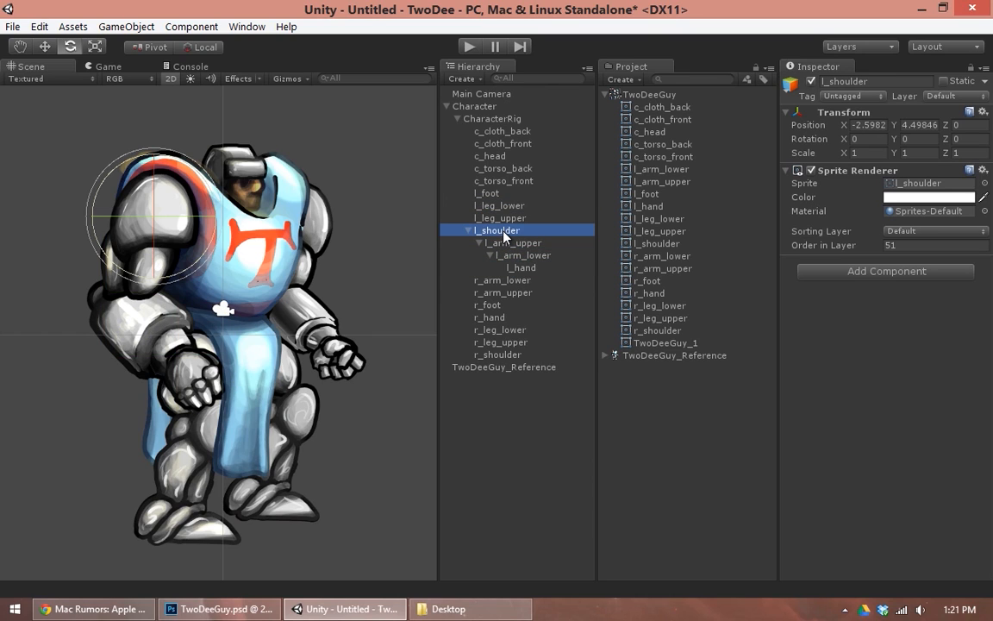
left_click_drag(194, 220, 161, 326)
left_click(513, 243)
key("ctrl+z")
left_click(532, 258)
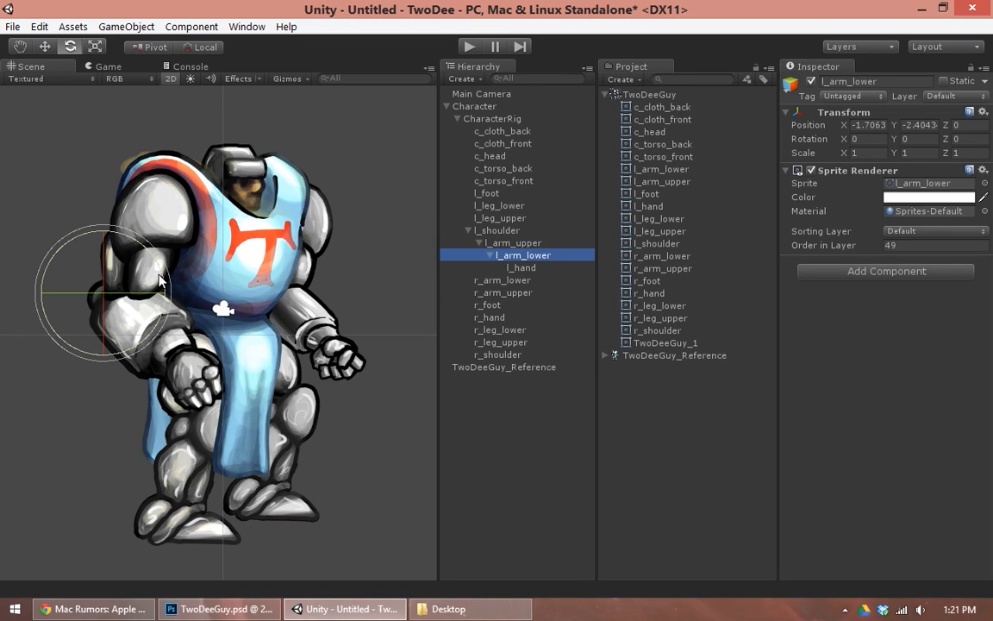
left_click_drag(160, 277, 179, 350)
key("ctrl+z")
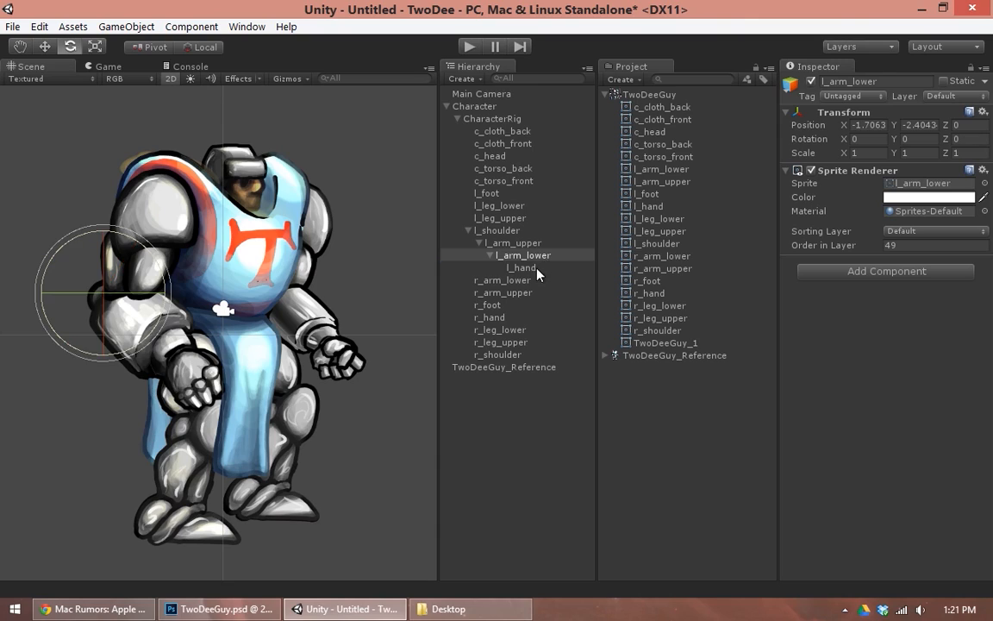
left_click(535, 269)
left_click_drag(224, 315, 239, 368)
key("ctrl+z")
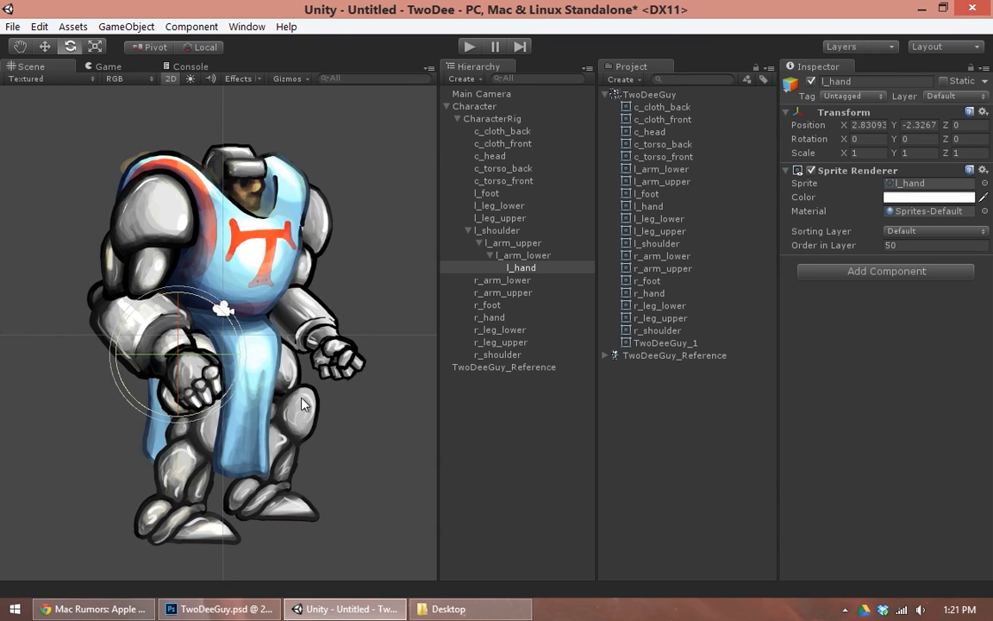
Parent the right arm as a chain, with r_arm_upper under r_shoulder, r_arm_lower under r_arm_upper and r_hand under r_arm_lower
mouse_move(498, 355)
left_mouse_down()
mouse_move(504, 343)
mouse_move(509, 357)
mouse_move(505, 343)
left_mouse_up()
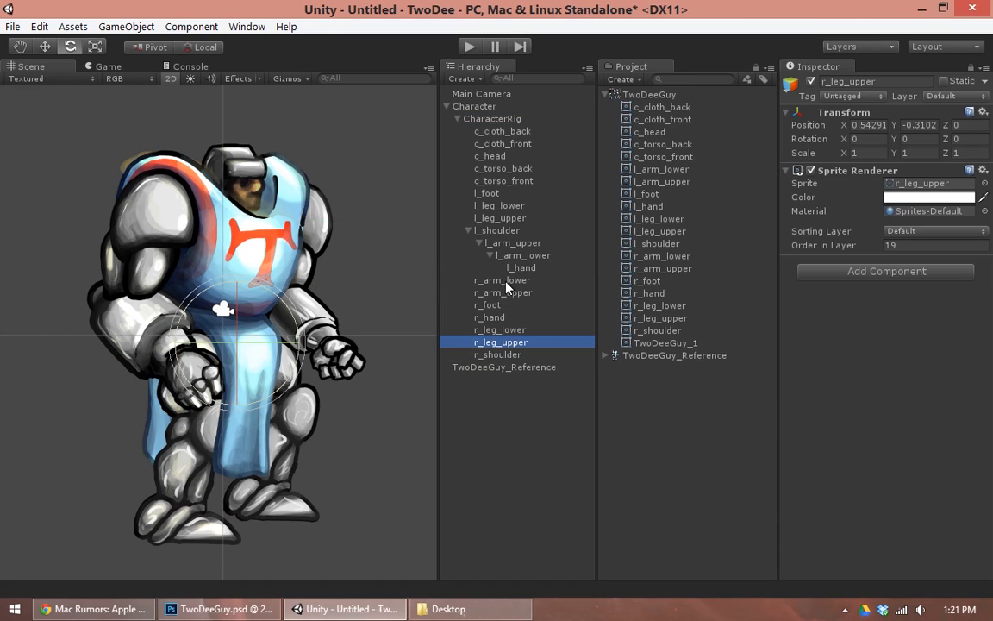
left_click_drag(507, 292, 507, 353)
left_click_drag(509, 285, 509, 358)
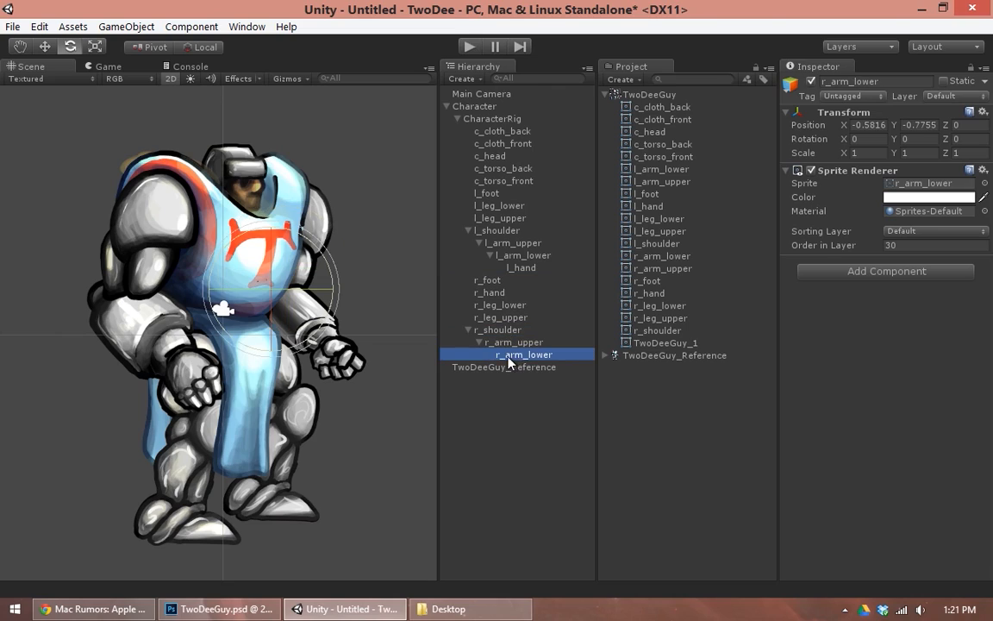
left_click_drag(493, 286, 522, 355)
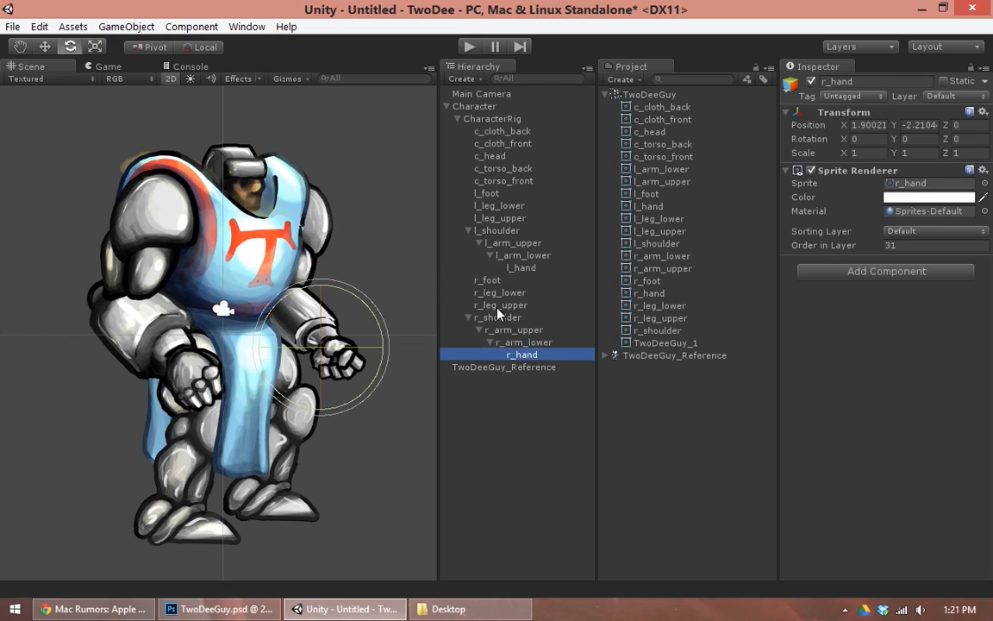
Parent both legs as chains, with each foot under its lower leg and each lower leg under its upper leg
left_click_drag(497, 298, 508, 306)
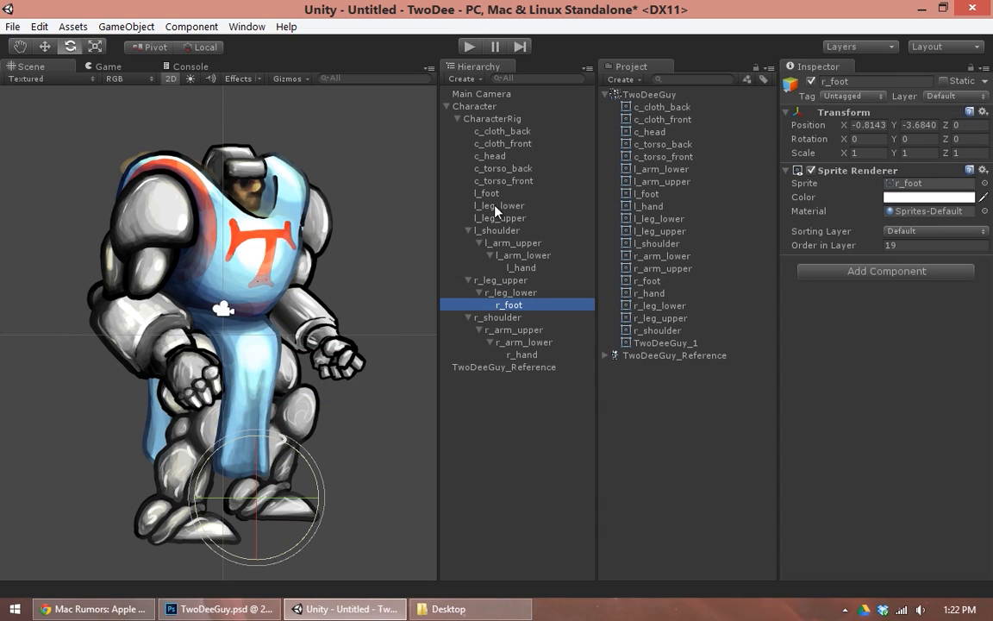
left_click_drag(498, 197, 502, 220)
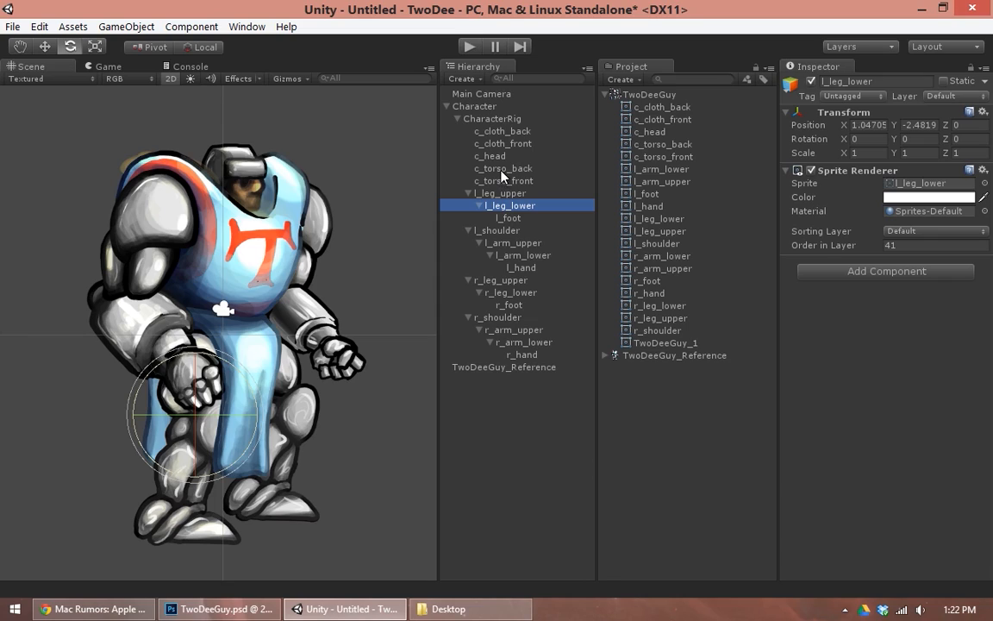
Parent c_torso_back and c_head under c_torso_front, and c_cloth_back under c_cloth_front
mouse_move(507, 169)
left_mouse_down()
mouse_move(509, 182)
mouse_move(502, 172)
mouse_move(494, 179)
left_mouse_up()
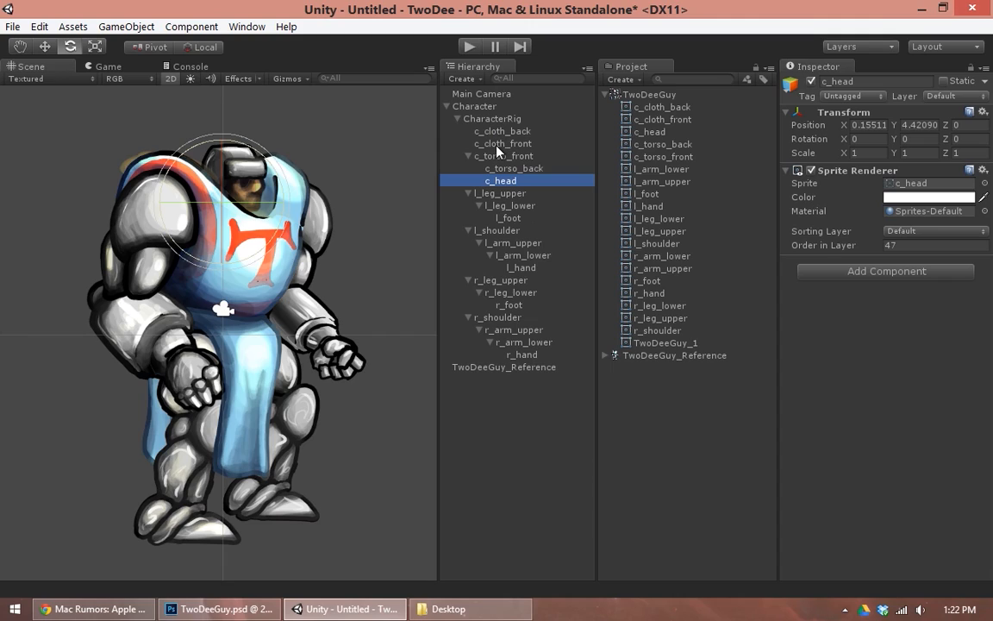
left_click_drag(503, 131, 500, 147)
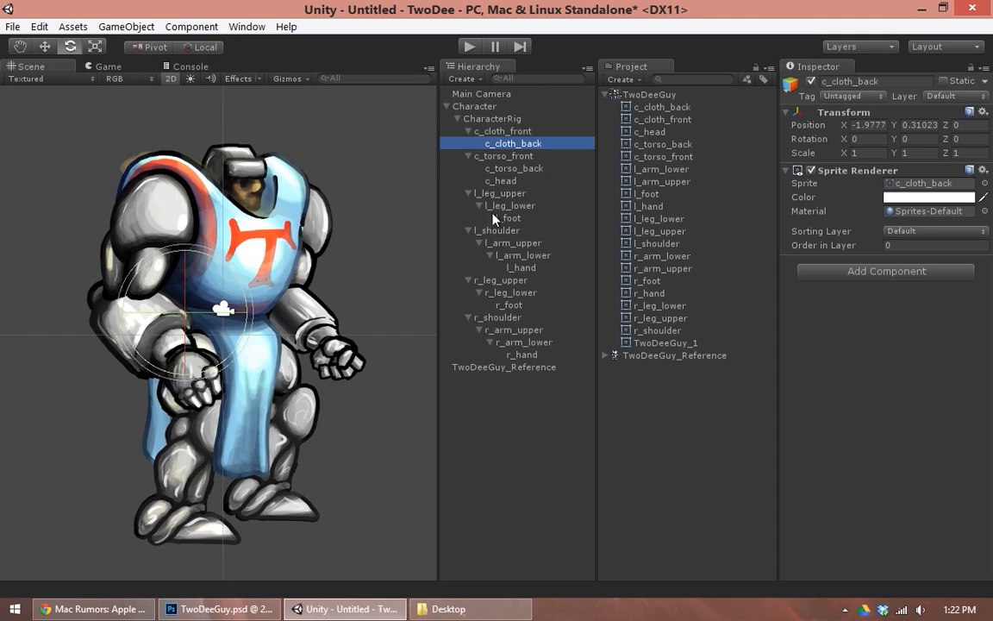
Delete the TwoDeeGuy_Reference object from the scene
left_click(489, 367)
key("Delete")
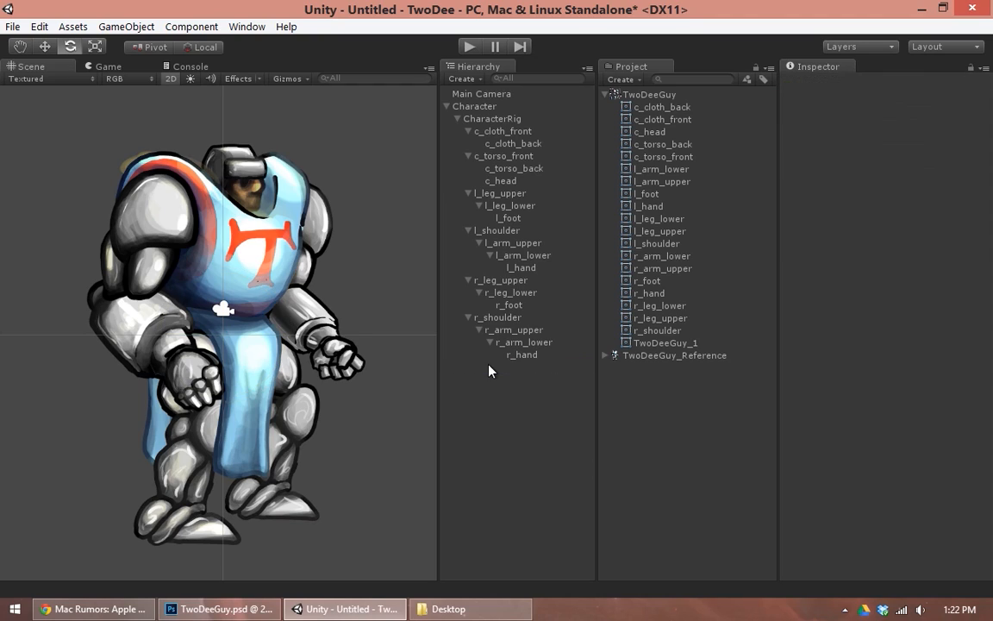
Test the right arm chain by rotating r_shoulder, and undo the rotation
left_click(487, 230)
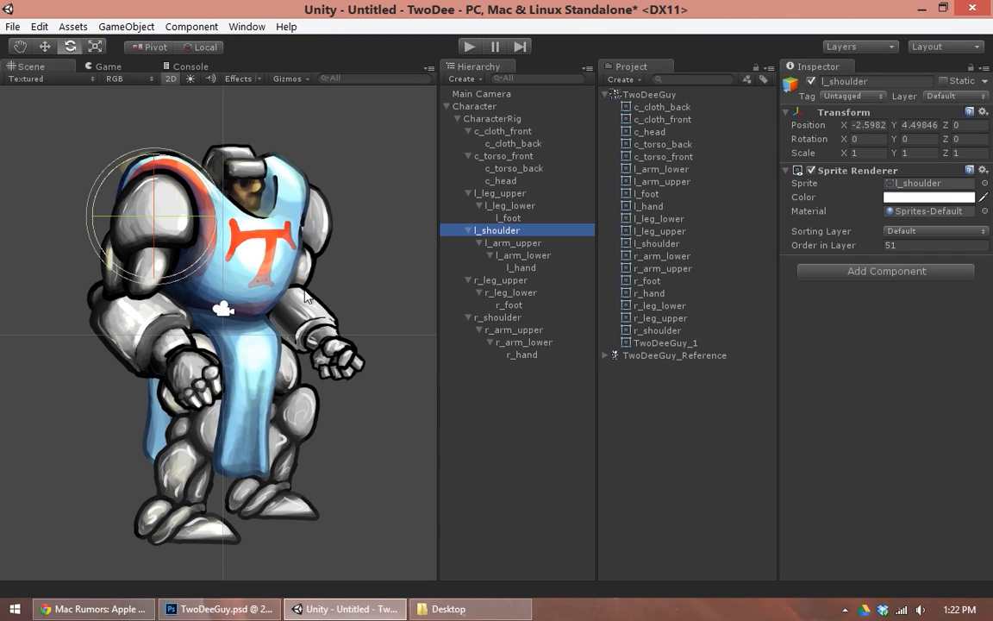
left_click(498, 317)
left_click_drag(337, 260, 410, 170)
key("ctrl+z")
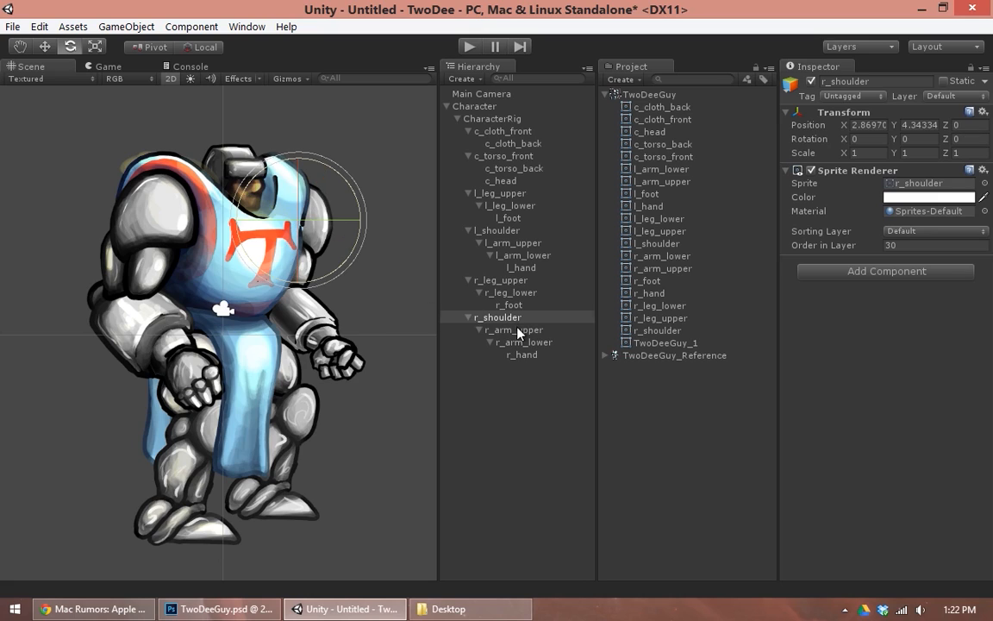
Test the right forearm chain by rotating r_arm_lower, and undo the rotation
left_click(515, 331)
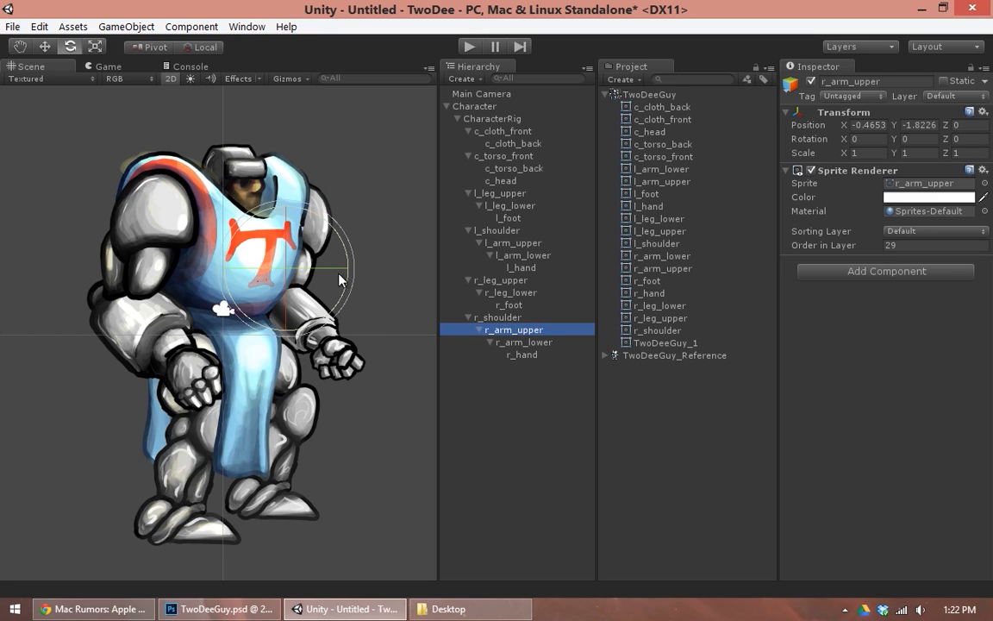
left_click(523, 342)
left_click_drag(327, 252, 341, 292)
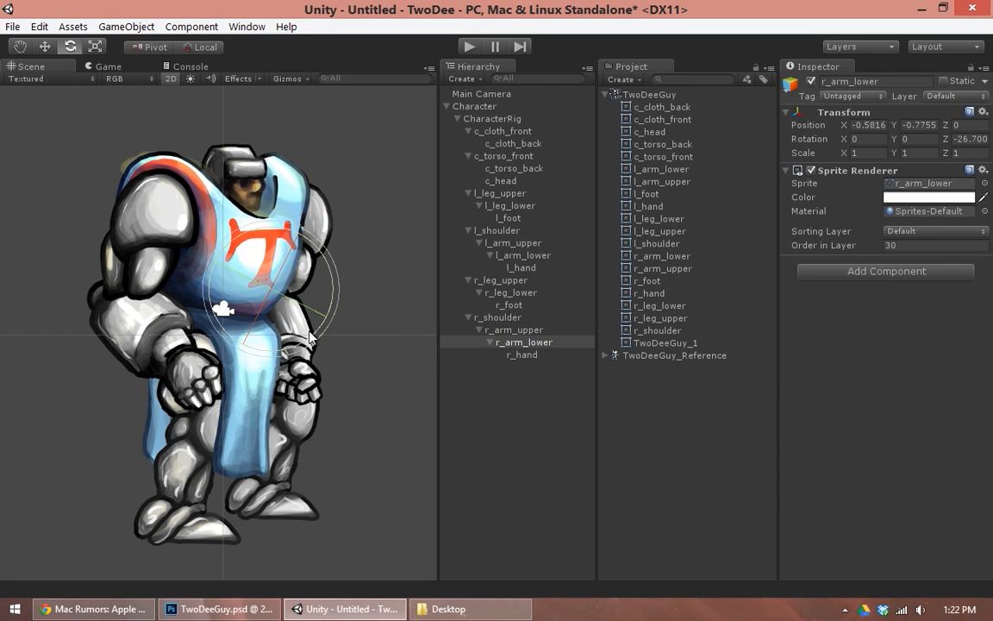
key("ctrl+z")
Test the torso by rotating c_torso_front, and undo the rotation
left_click(498, 193)
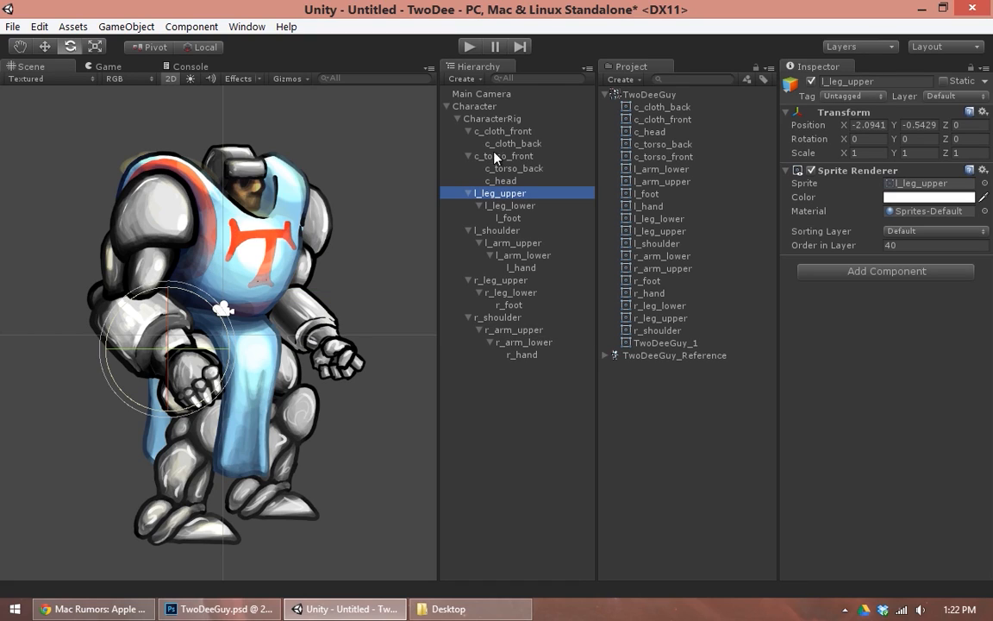
left_click(495, 155)
left_click_drag(252, 275, 284, 311)
key("ctrl+z")
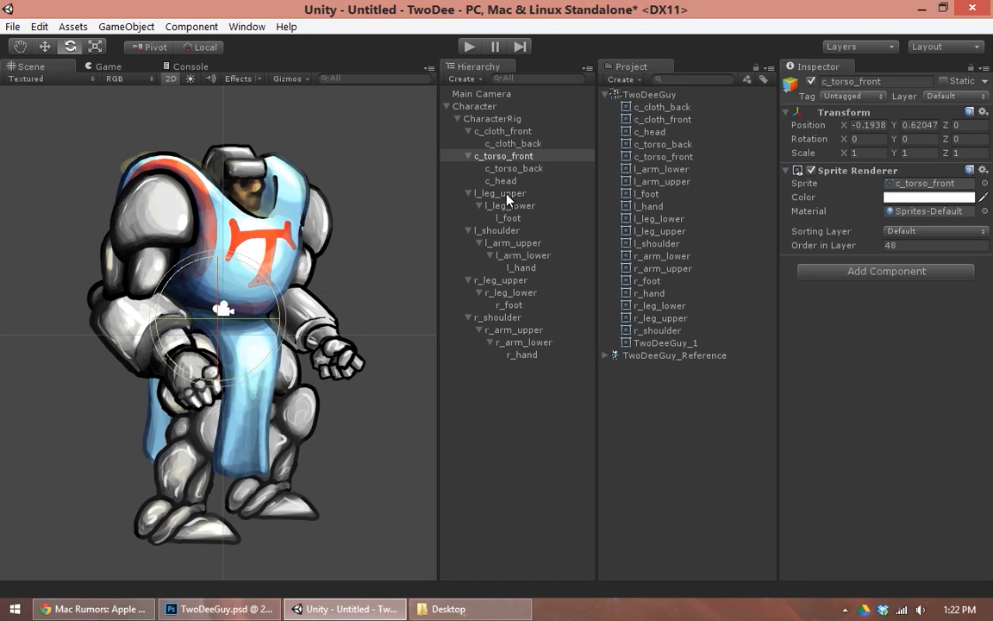
Parent l_shoulder and r_shoulder, with their arm chains, under c_torso_front
left_click(504, 230)
left_click_drag(505, 231, 500, 157)
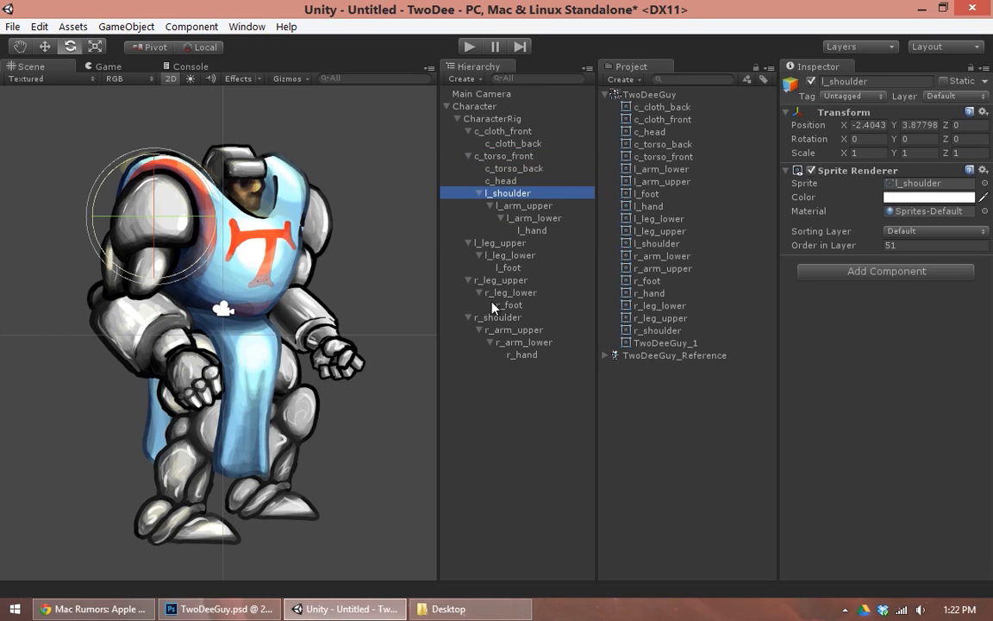
left_click(498, 318)
left_click_drag(500, 321, 500, 157)
Rotate c_torso_front slightly clockwise so the upper body leans forward with the arms and head
left_click(501, 156)
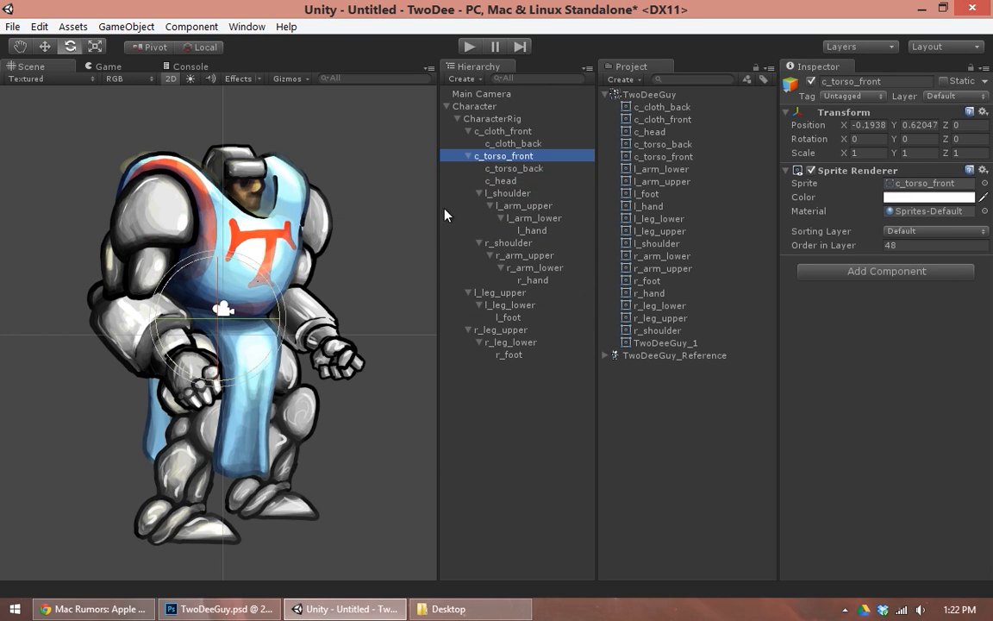
left_click_drag(268, 292, 277, 312)
key("ctrl+z")
Rotate l_shoulder and r_shoulder together to about -17.6 degrees on Z
left_click(496, 195)
left_click(509, 243, "ctrl")
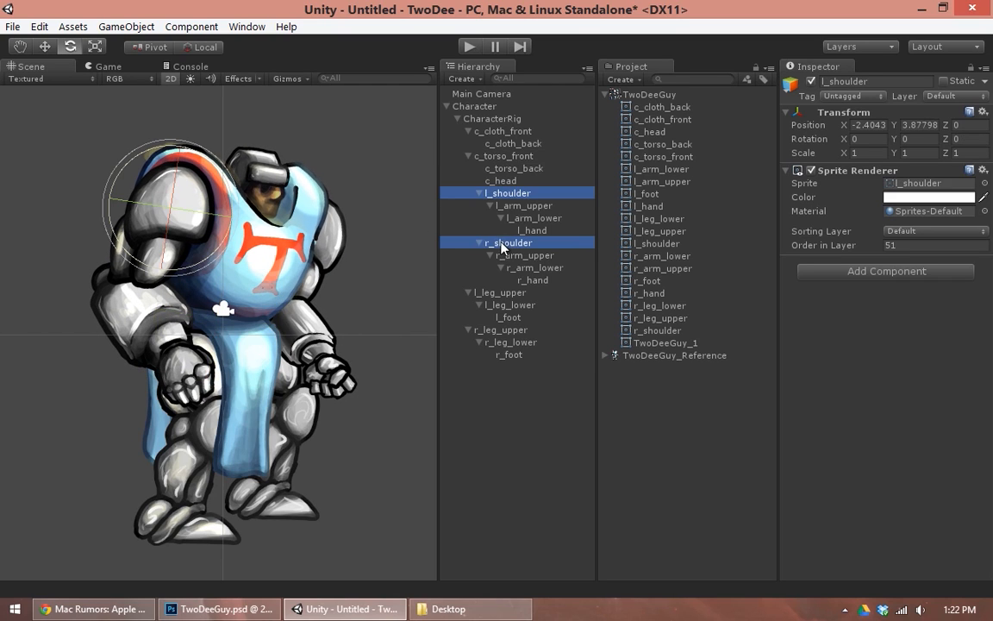
left_click_drag(206, 175, 342, 241)
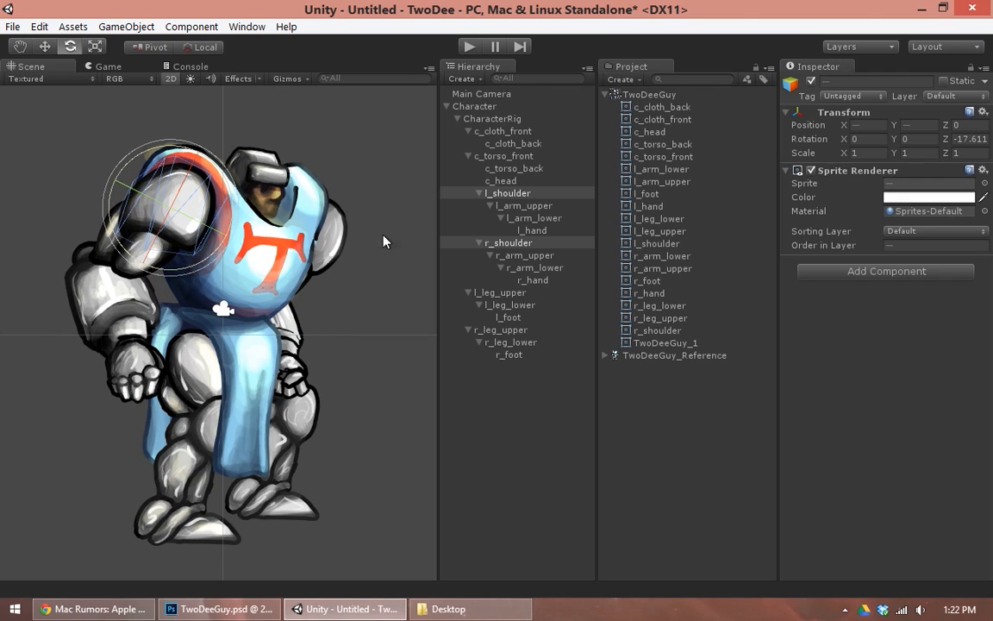
Rotate both lower arms together to about 33.2 degrees on Z, and c_head to about 24.3 degrees on Z
left_click(520, 266)
left_click(533, 218, "ctrl")
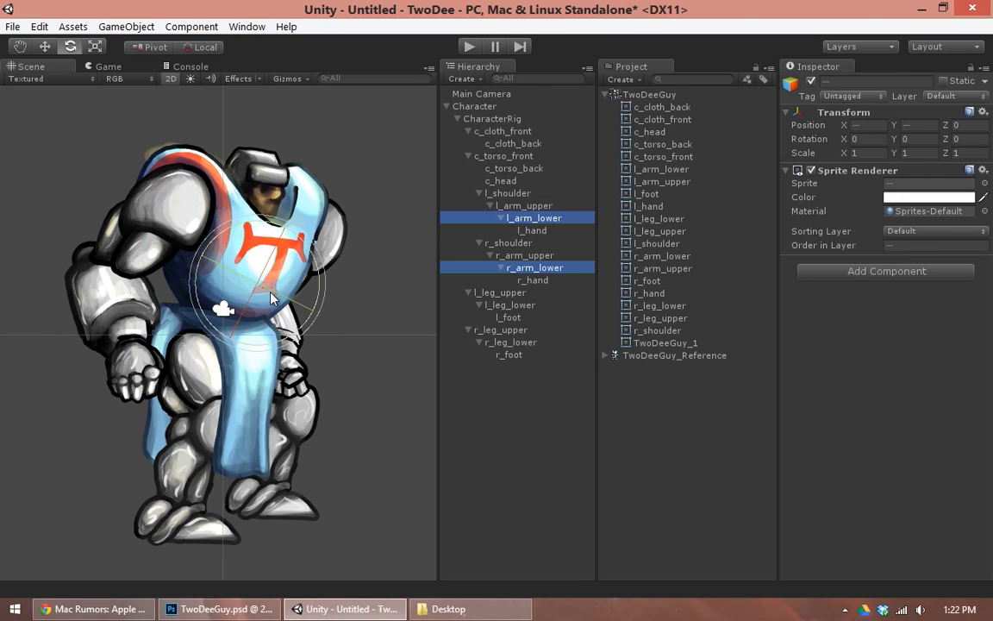
left_click_drag(319, 277, 267, 185)
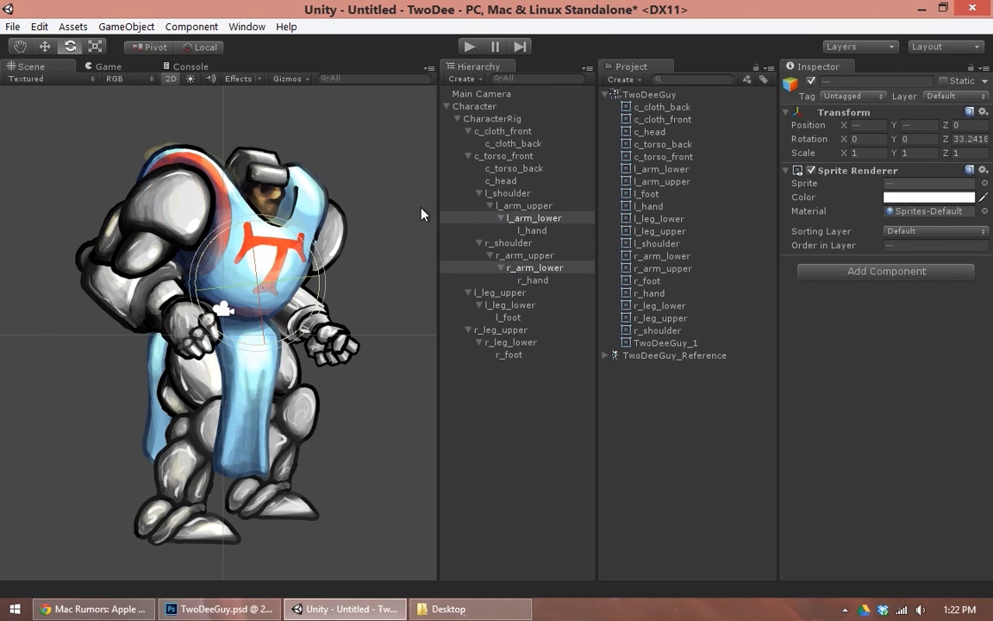
left_click(504, 182)
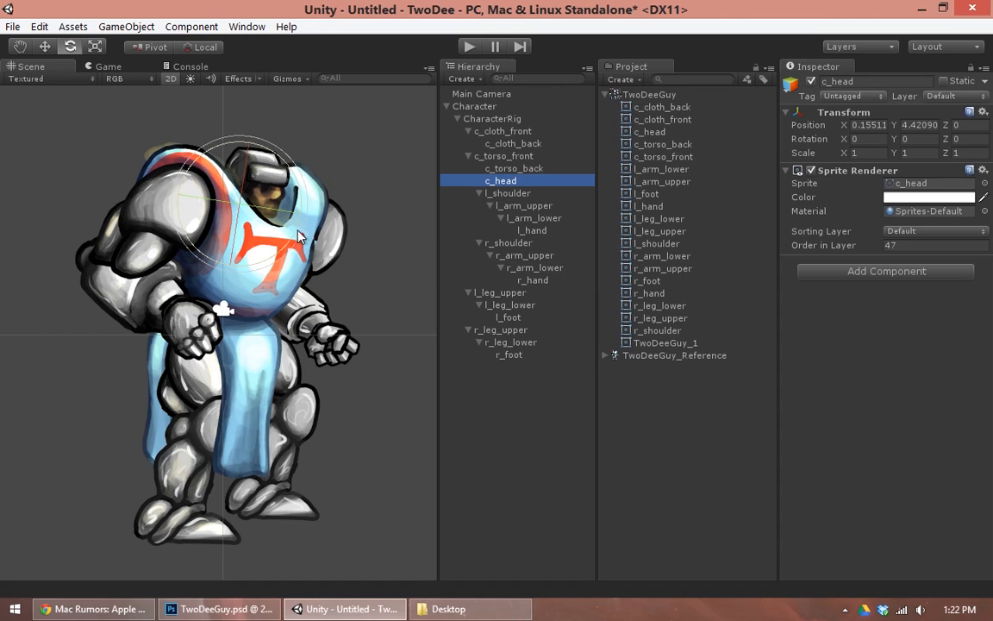
left_click_drag(273, 215, 255, 128)
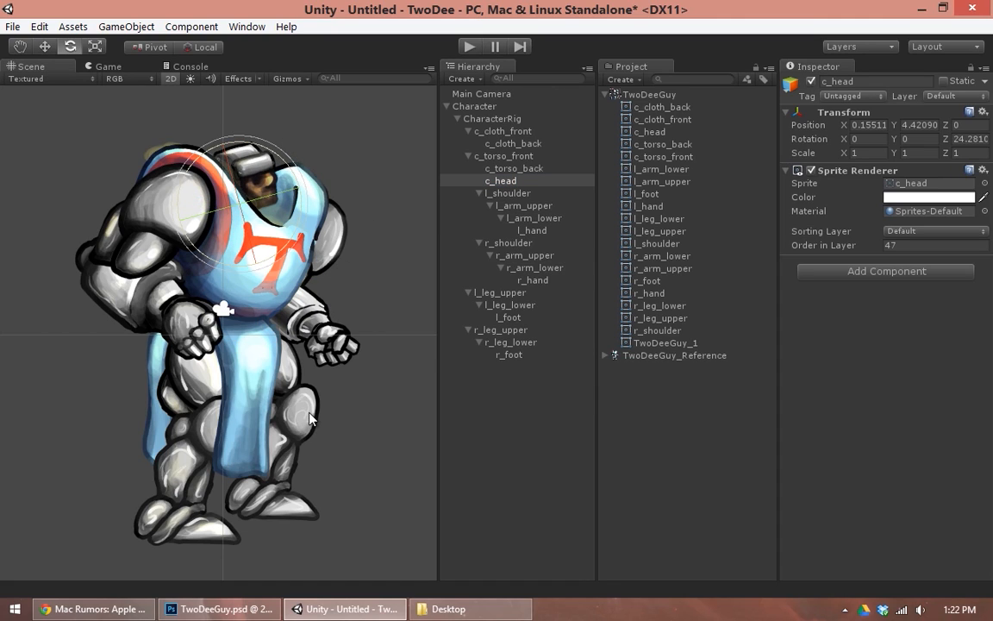
Create a prefab from the Character object in the project assets, and collapse the TwoDeeGuy sprite list
left_click_drag(465, 106, 648, 395)
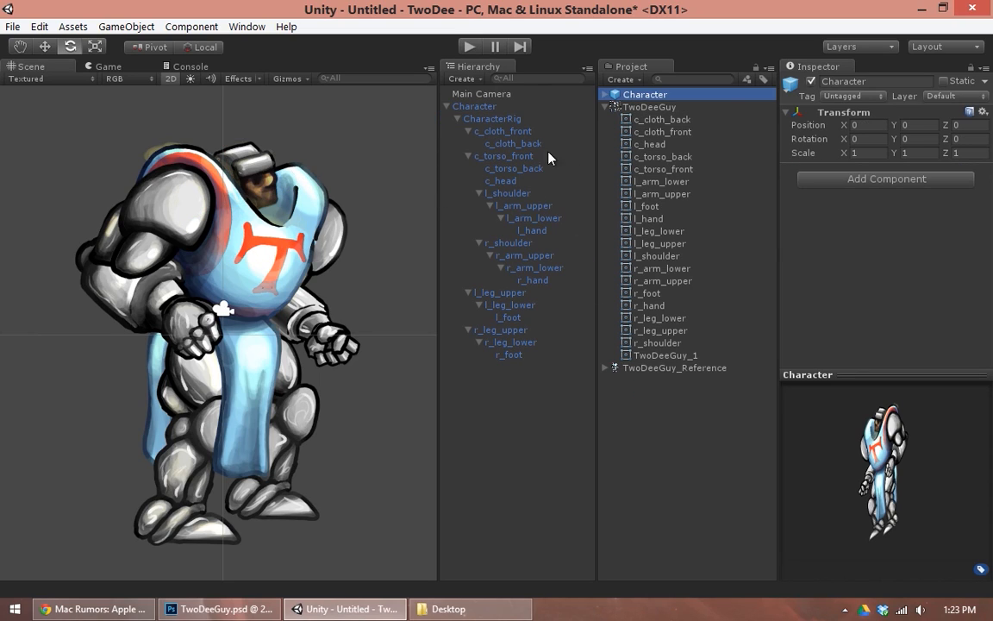
left_click(605, 106)
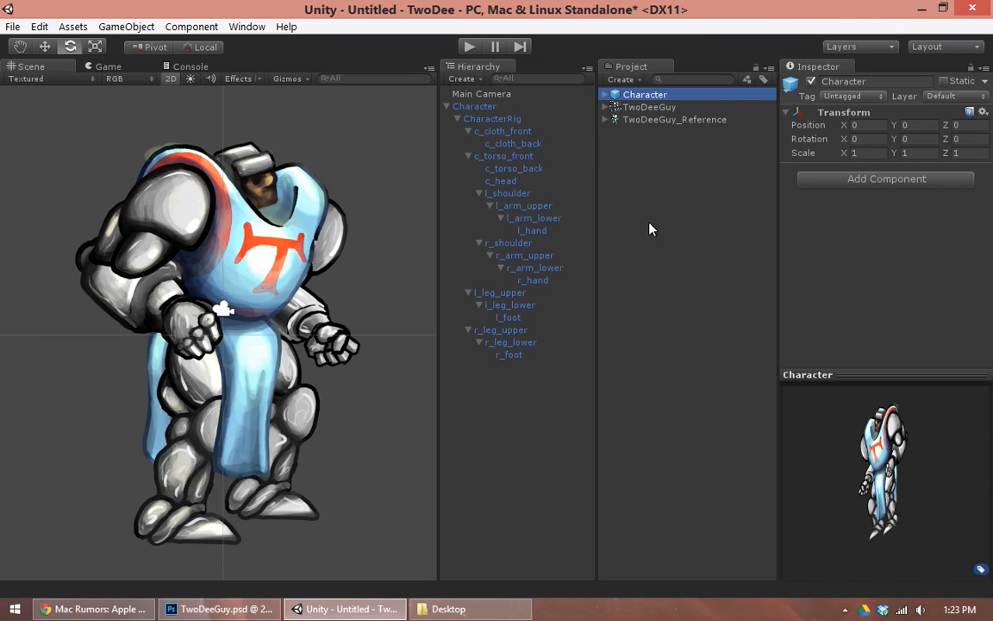
left_click(649, 226)
Select the Main Camera object to show its camera settings
left_click(638, 120)
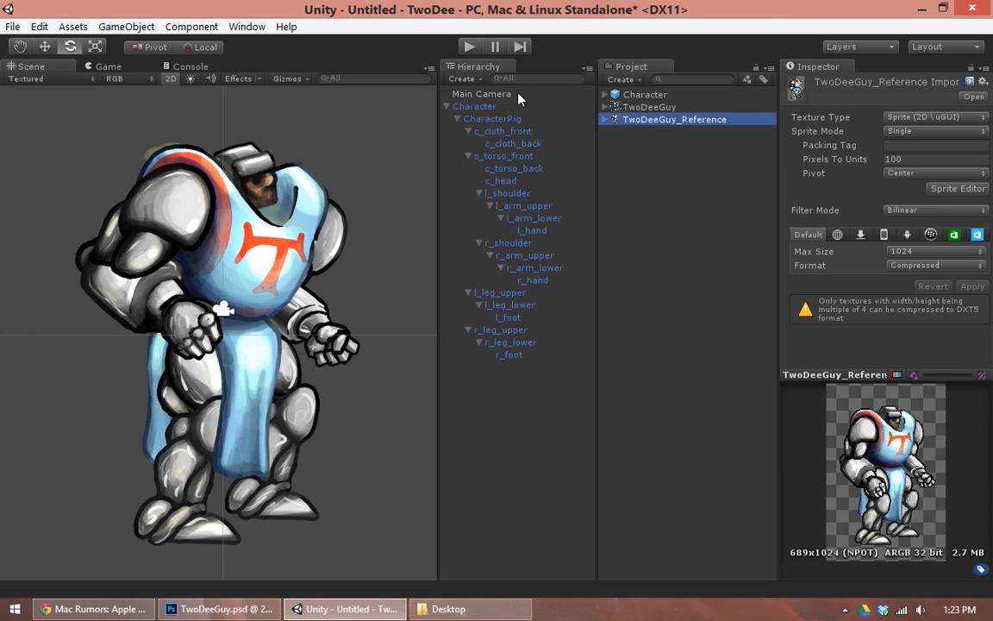
left_click(502, 95)
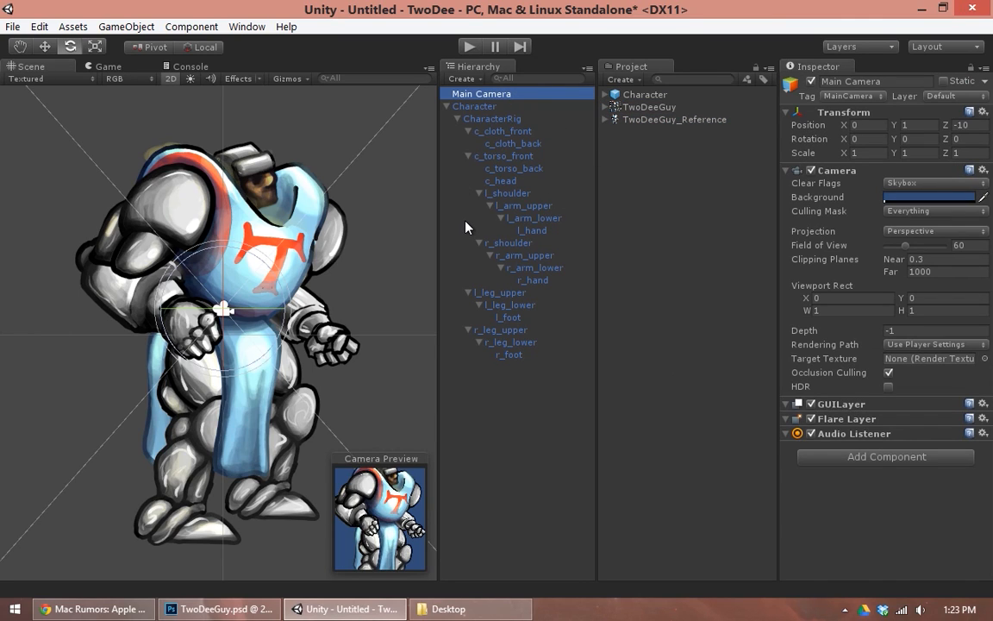